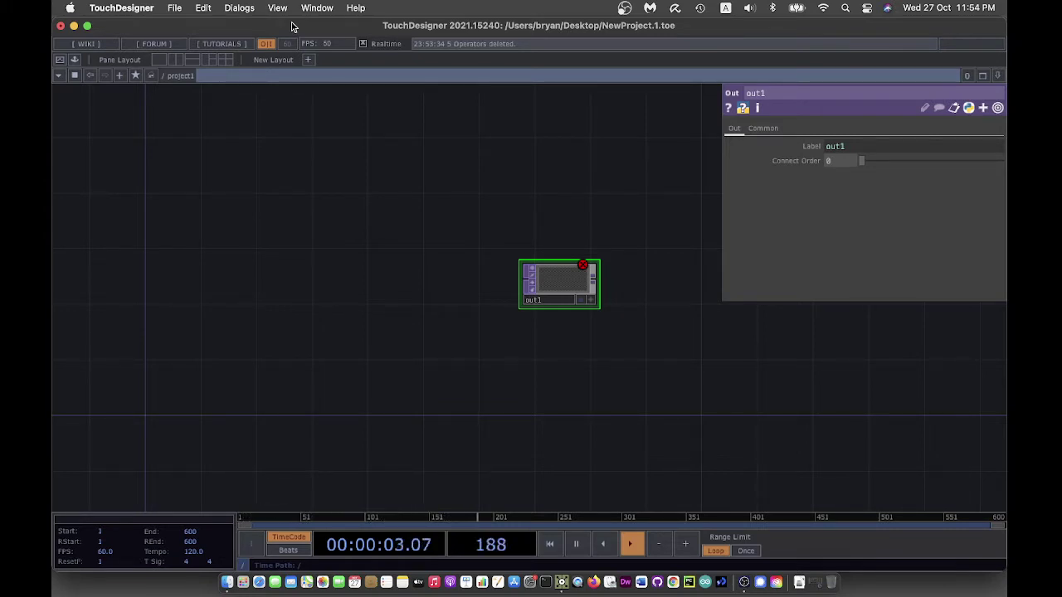
Step: Create a PaintingImage project folder with Rename File ticked, and save the project into it
{"action": "left_click", "coordinate": [170, 9]}
{"action": "left_click", "coordinate": [183, 28]}
{"action": "left_click_drag", "start_coordinate": [519, 258], "coordinate": [341, 241]}
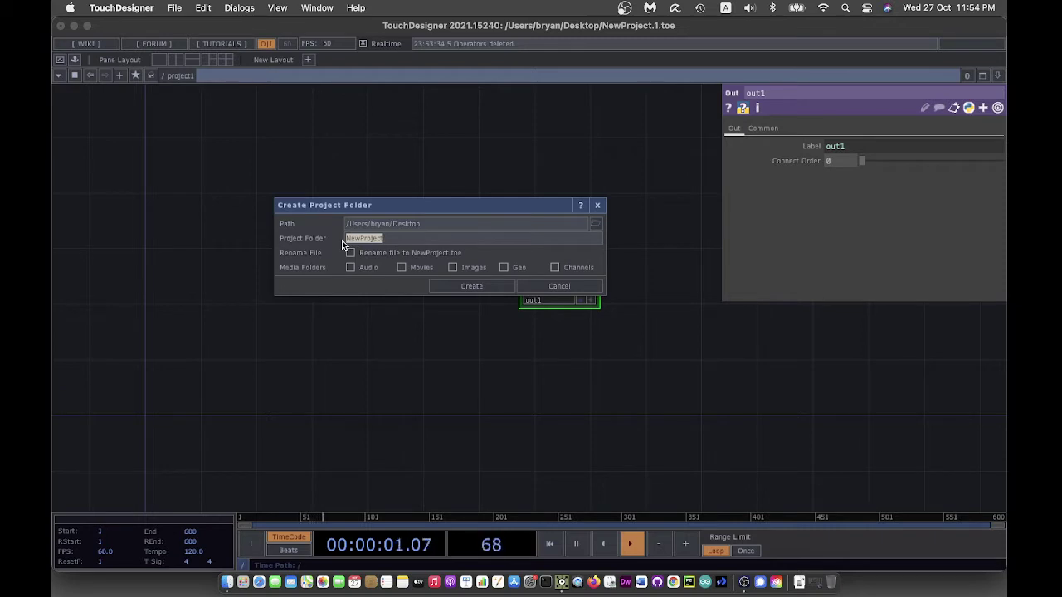
{"action": "key", "text": "BackSpace"}
{"action": "type", "text": "PaintingImage"}
{"action": "left_click", "coordinate": [349, 254]}
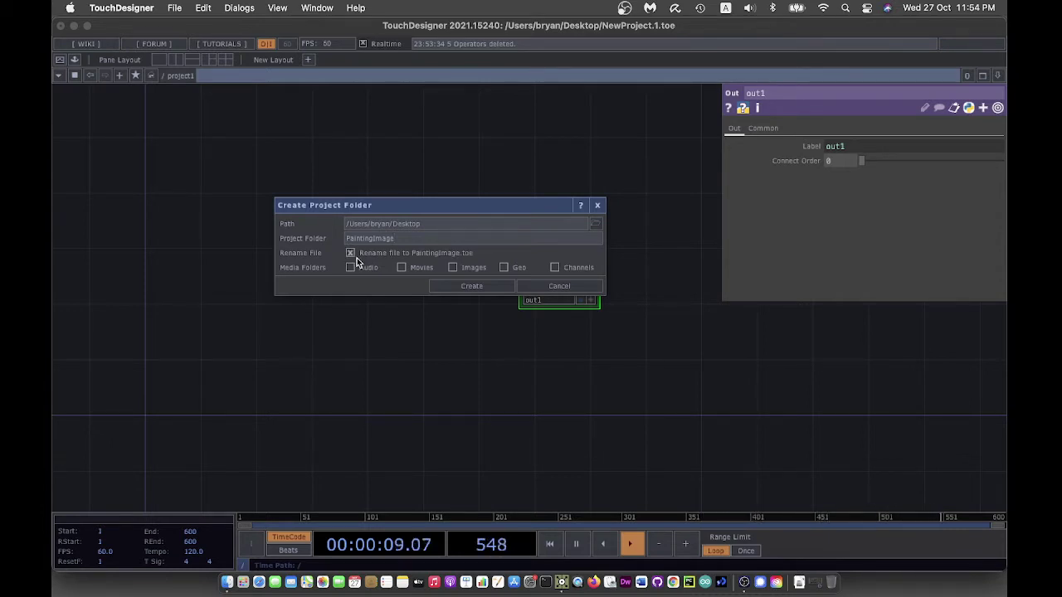
{"action": "left_click", "coordinate": [472, 289]}
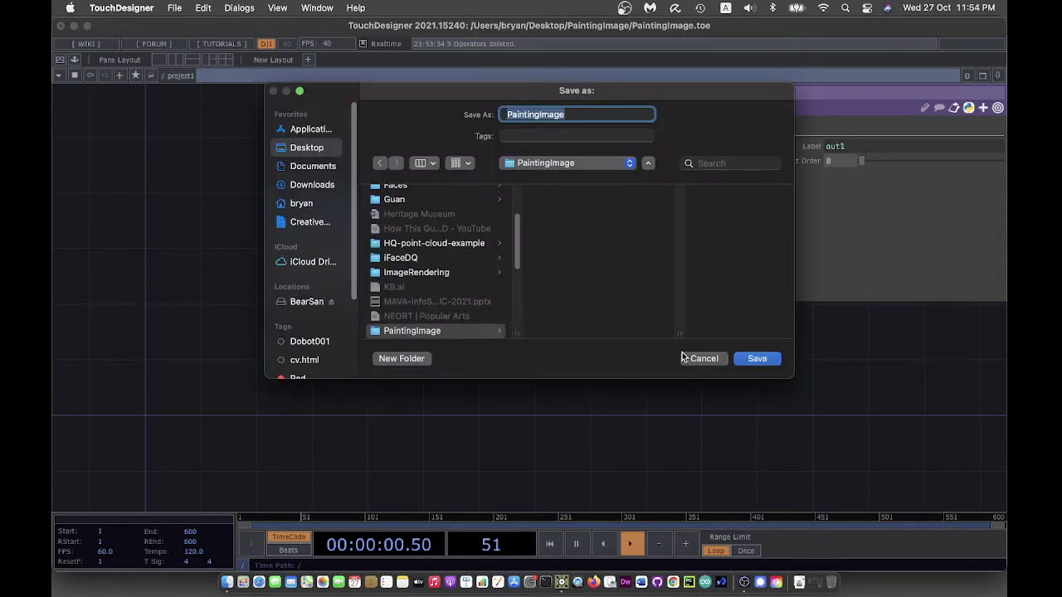
{"action": "left_click", "coordinate": [753, 362]}
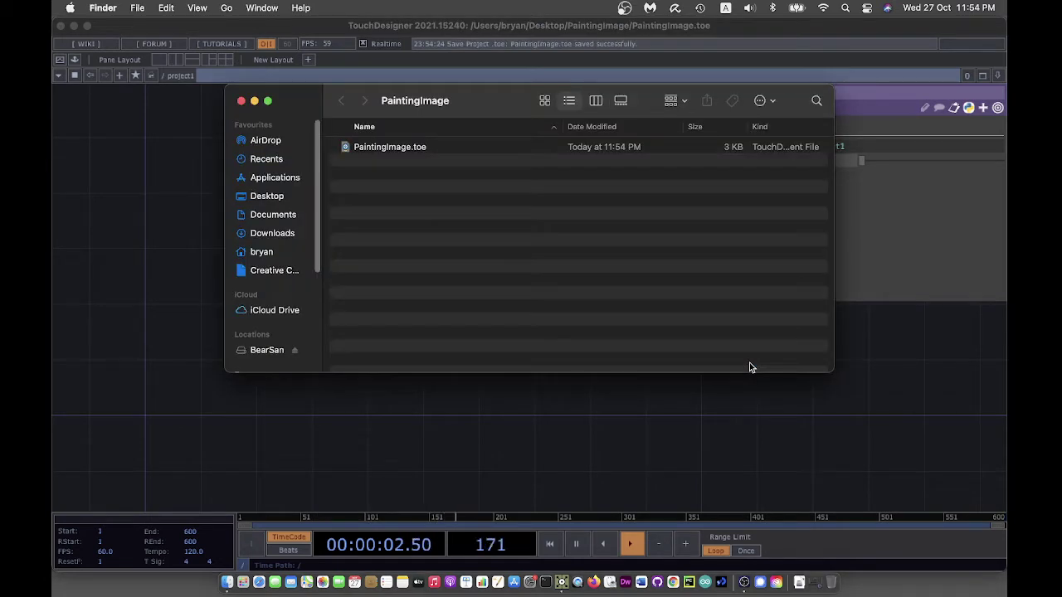
Step: Save the project again as PaintingImage.1.toe
{"action": "left_click", "coordinate": [638, 430]}
{"action": "left_click", "coordinate": [172, 8]}
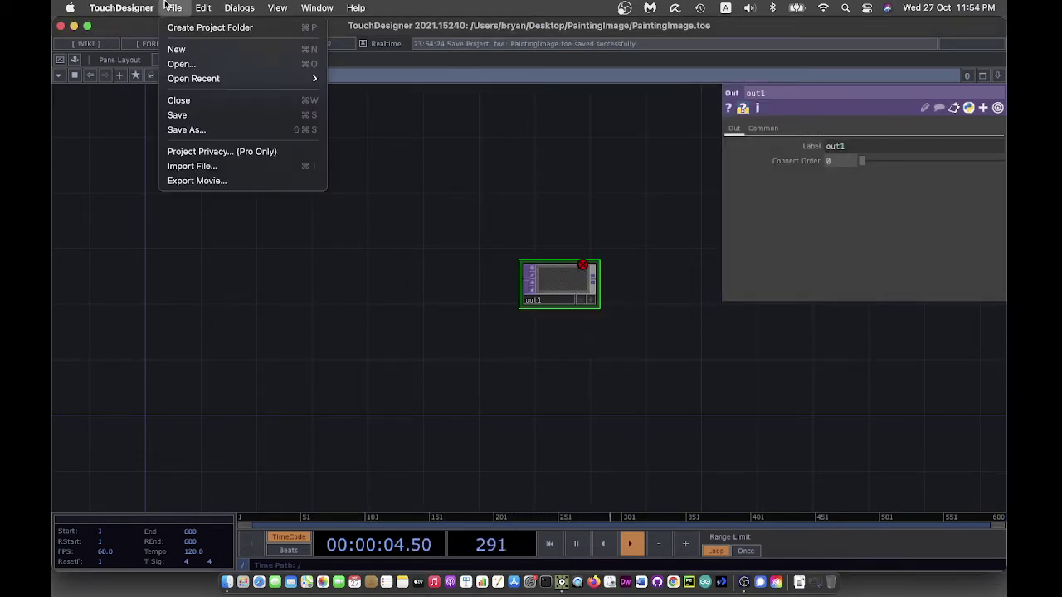
{"action": "left_click", "coordinate": [190, 114]}
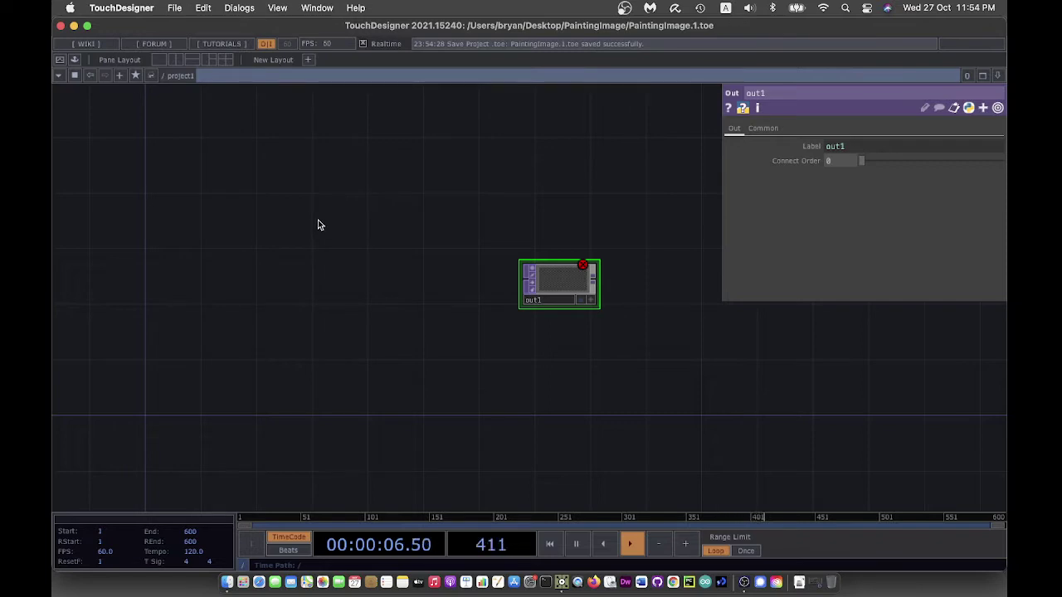
{"action": "left_click_drag", "start_coordinate": [318, 225], "coordinate": [389, 256]}
Step: Hide out1's parameters and bring up the OP Create Dialog with Tab
{"action": "key", "text": "p"}
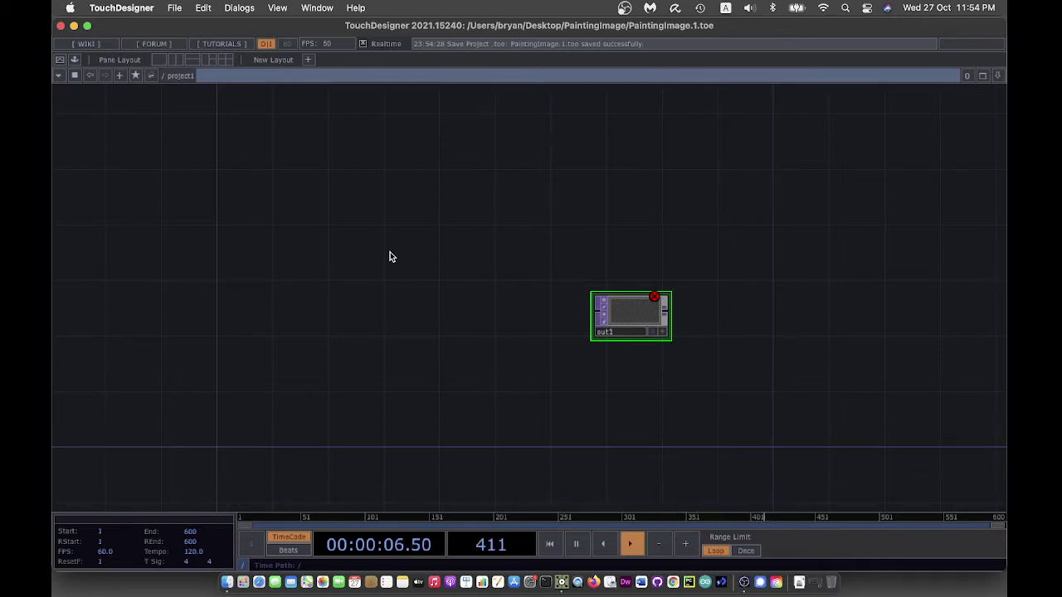
{"action": "key", "text": "Tab"}
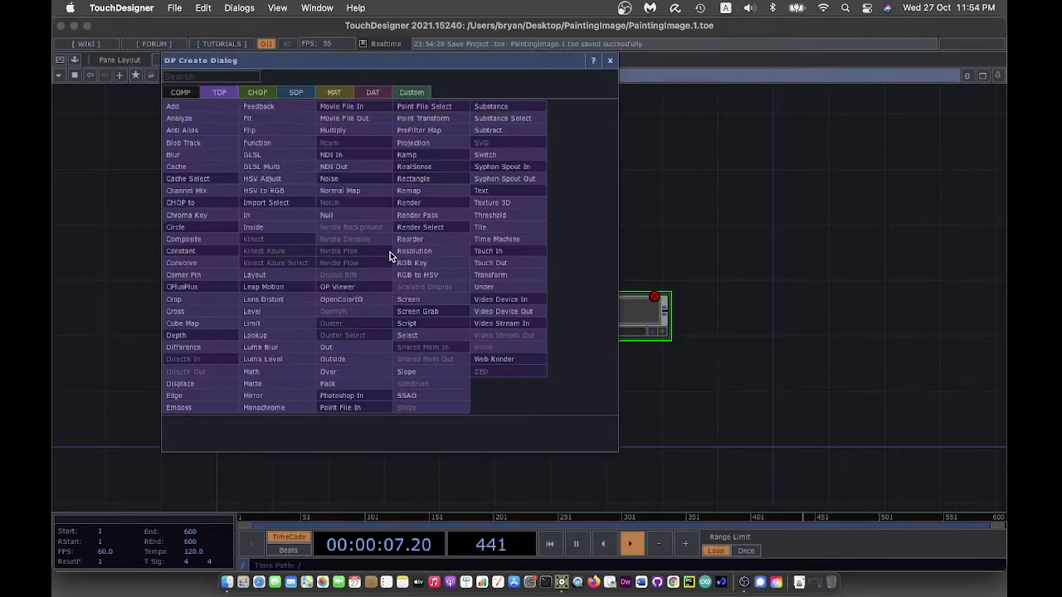
Step: Add a Line SOP, line1, with Point A x set to -1 so it spans -1 to 1
{"action": "left_click", "coordinate": [297, 91]}
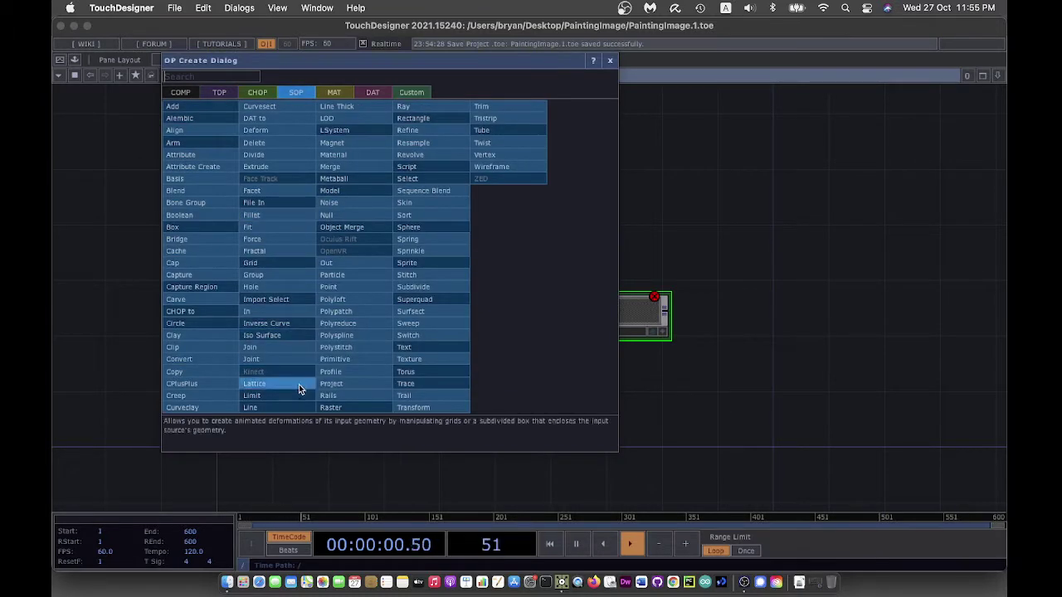
{"action": "left_click", "coordinate": [290, 407]}
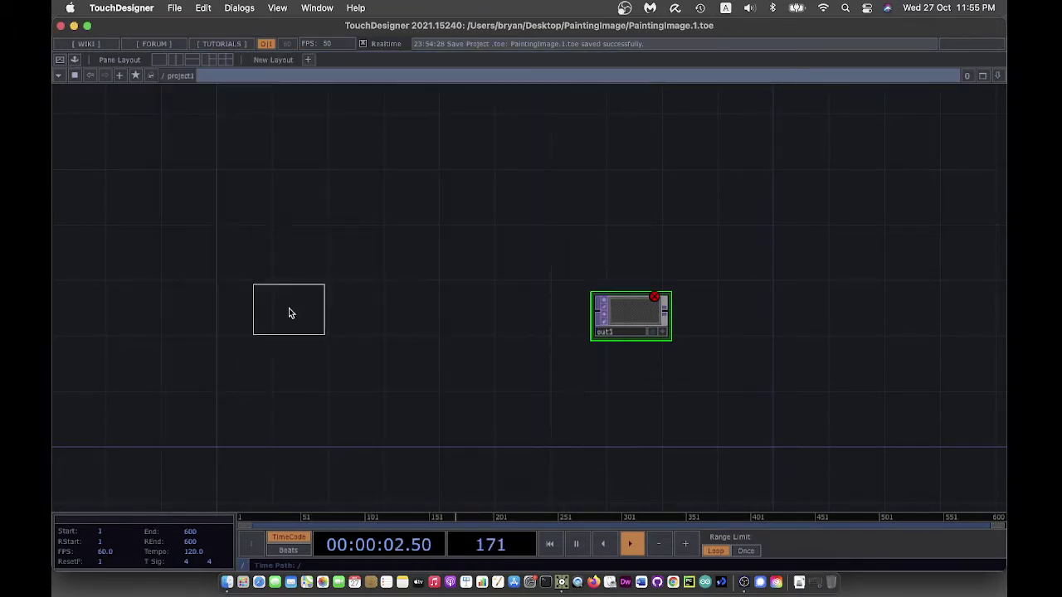
{"action": "left_click", "coordinate": [282, 182]}
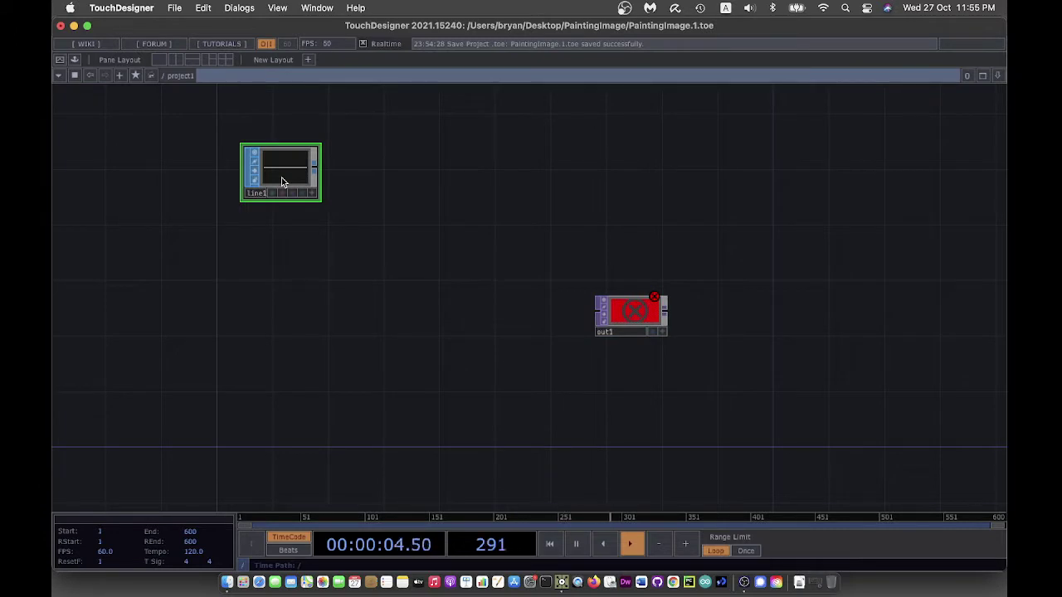
{"action": "key", "text": "p"}
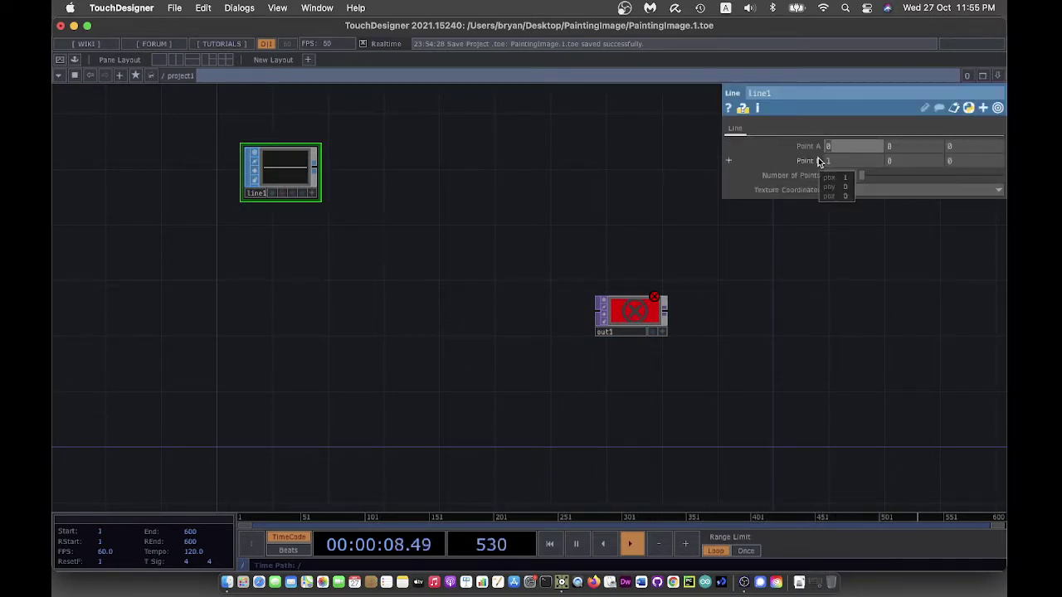
{"action": "type", "text": "-1"}
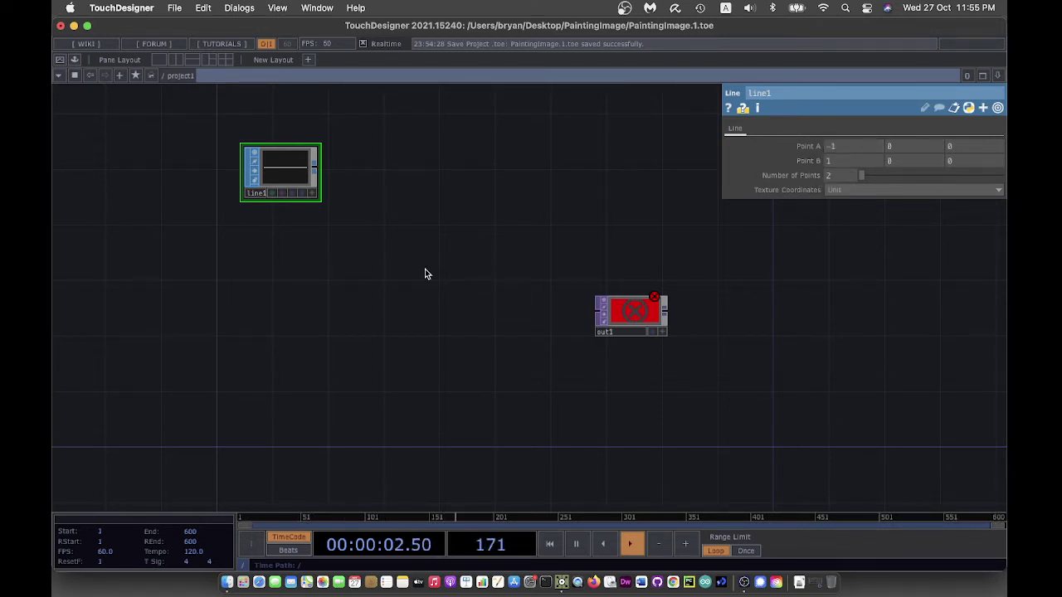
{"action": "scroll", "coordinate": [424, 270], "scroll_direction": "up", "scroll_amount": 3}
{"action": "scroll", "coordinate": [425, 270], "scroll_direction": "up", "scroll_amount": 1}
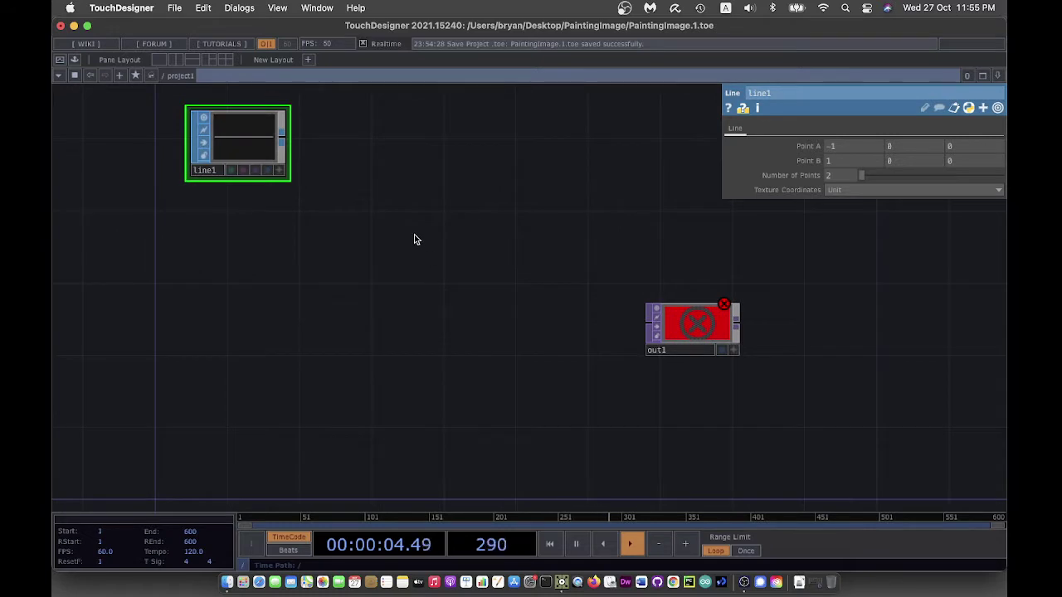
{"action": "left_click_drag", "start_coordinate": [412, 237], "coordinate": [398, 290]}
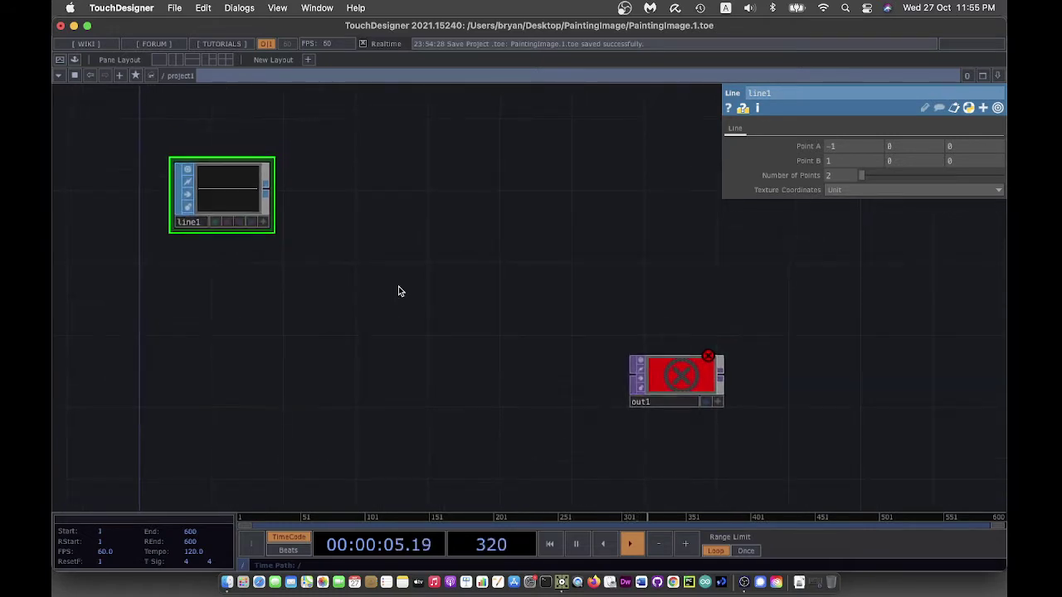
Step: Add a Transform SOP, transform1, wired from line1's output
{"action": "right_click", "coordinate": [265, 189]}
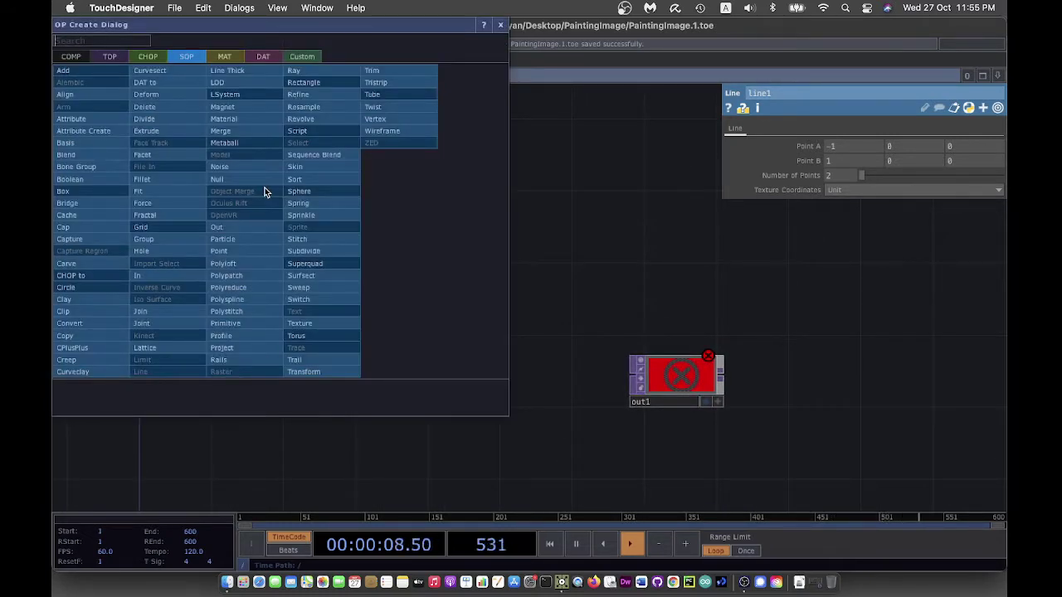
{"action": "left_click", "coordinate": [341, 369]}
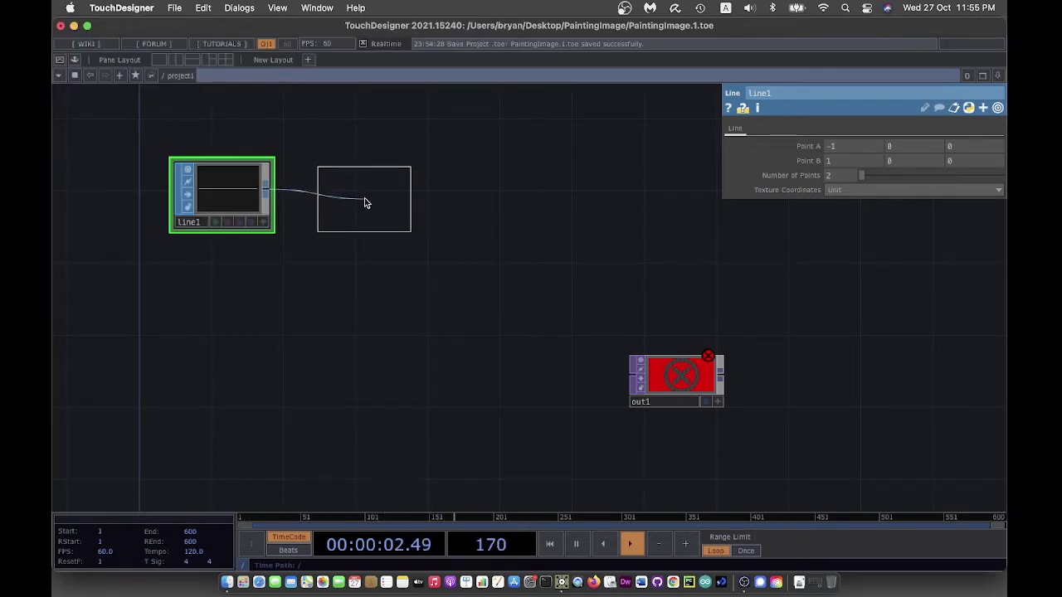
{"action": "left_click", "coordinate": [365, 201]}
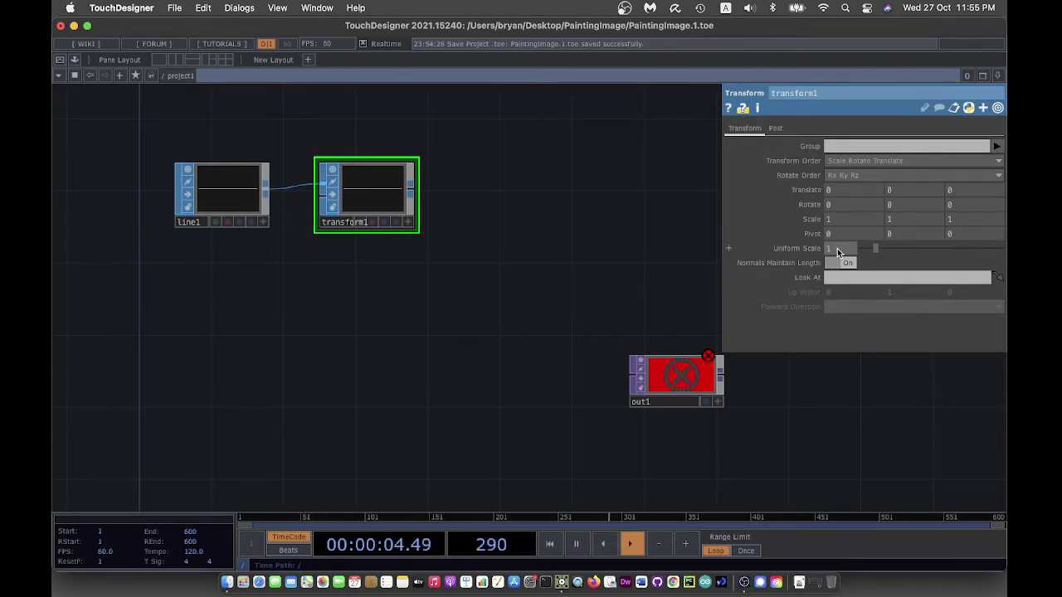
Step: Add a Geometry COMP, geo1, wired after transform1
{"action": "right_click", "coordinate": [411, 191]}
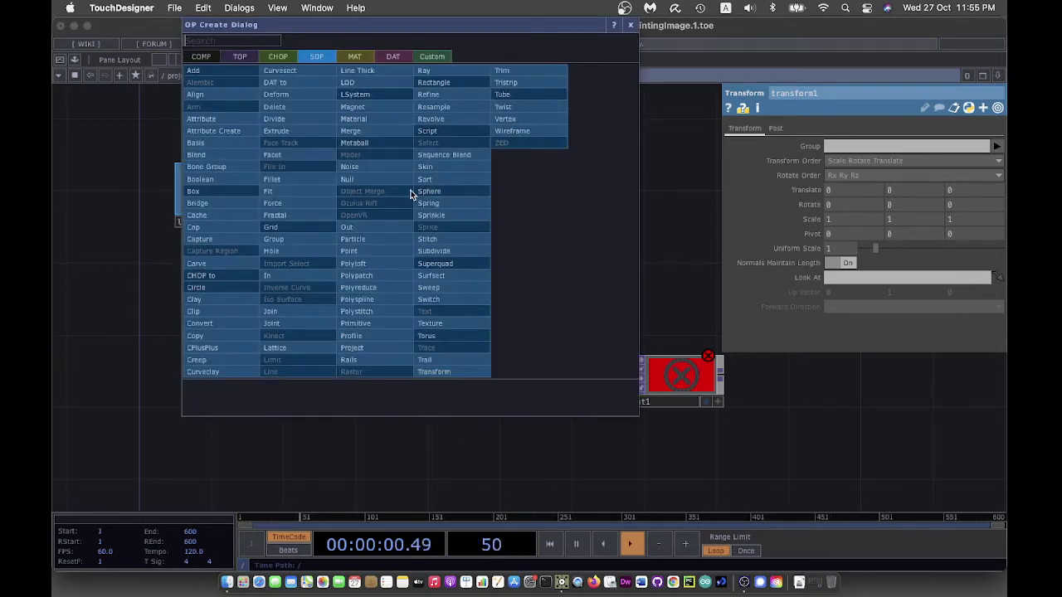
{"action": "left_click", "coordinate": [201, 56]}
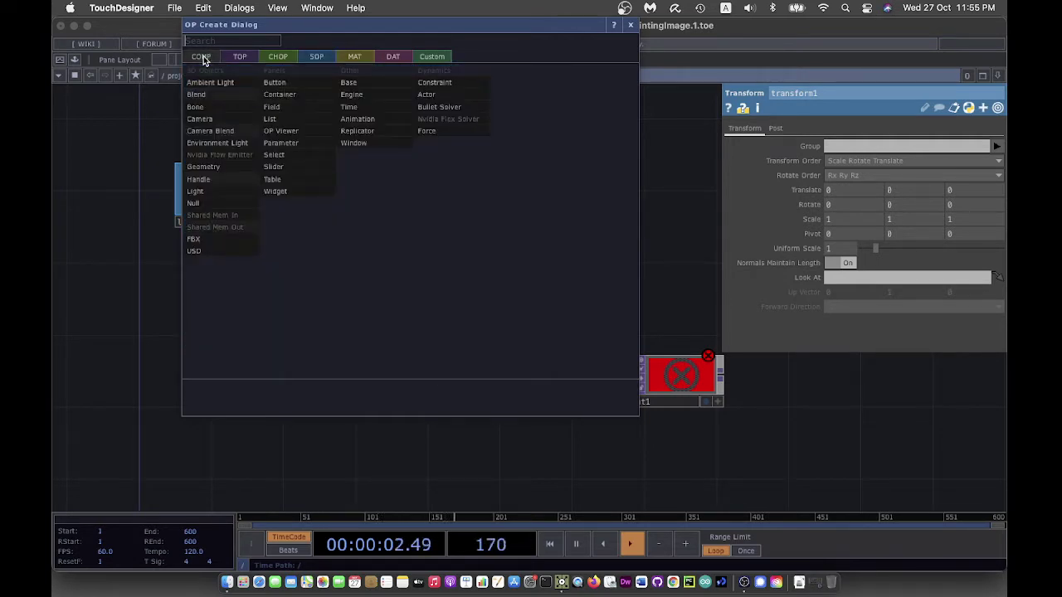
{"action": "left_click", "coordinate": [217, 169]}
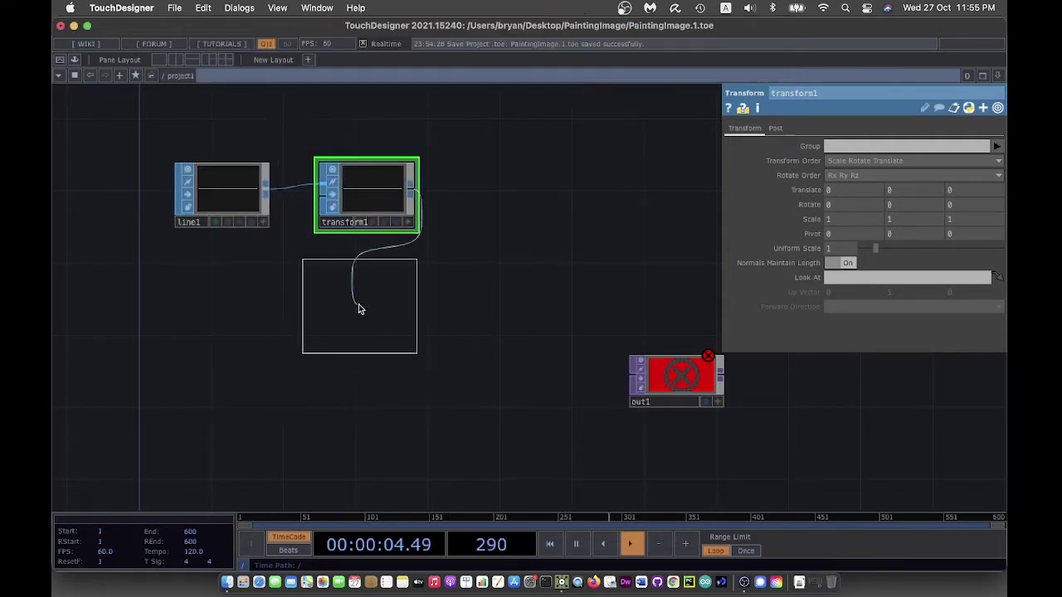
{"action": "left_click", "coordinate": [362, 314]}
Step: Add a Light COMP, light1, and a Camera COMP, cam1, beside geo1
{"action": "left_click_drag", "start_coordinate": [566, 350], "coordinate": [415, 309]}
{"action": "key", "text": "Tab"}
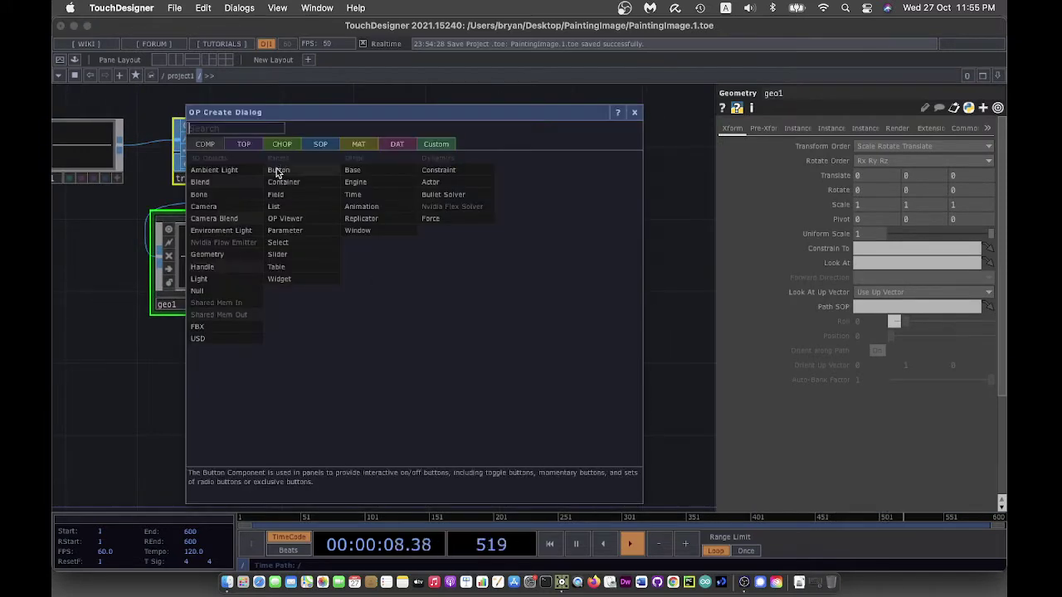
{"action": "left_click", "coordinate": [222, 276]}
{"action": "left_click", "coordinate": [354, 264]}
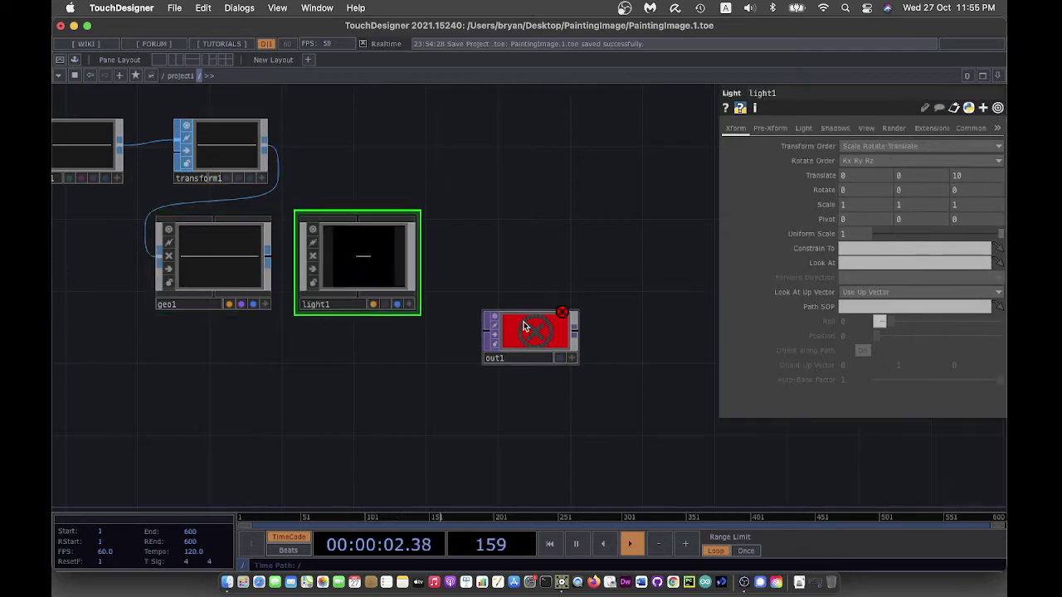
{"action": "left_click_drag", "start_coordinate": [521, 324], "coordinate": [620, 419]}
{"action": "key", "text": "Tab"}
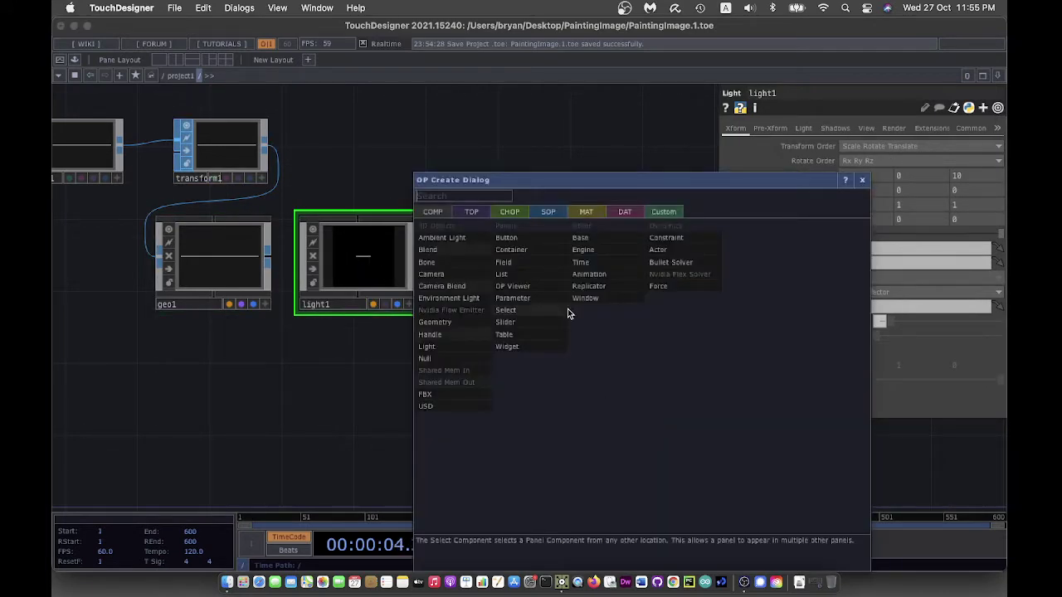
{"action": "left_click", "coordinate": [439, 279]}
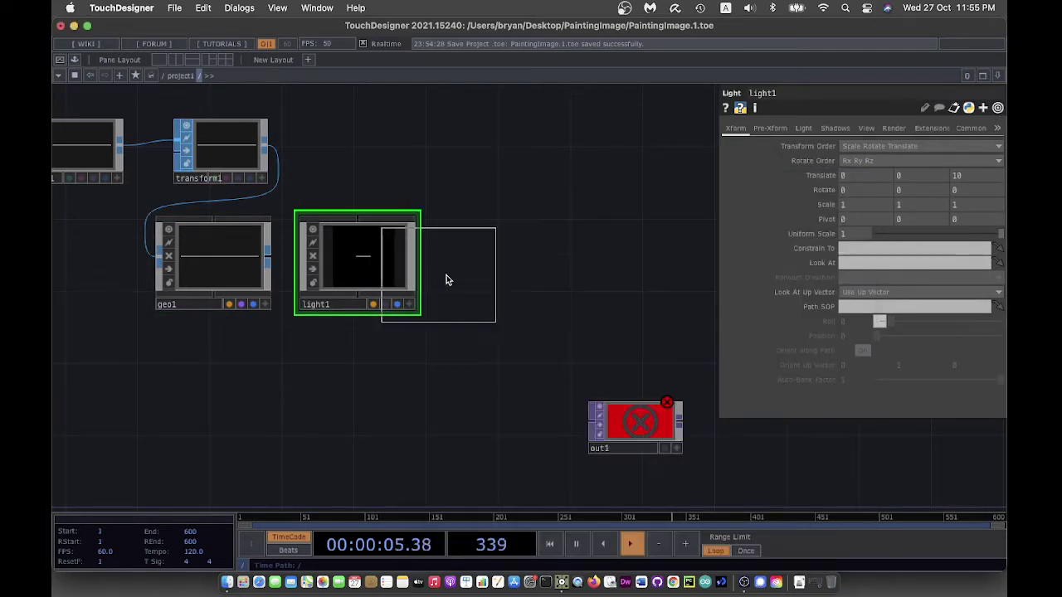
{"action": "left_click", "coordinate": [500, 270]}
Step: Add a Render TOP, render1, below the 3D components and connect its output to out1
{"action": "left_click_drag", "start_coordinate": [405, 386], "coordinate": [377, 372]}
{"action": "key", "text": "Tab"}
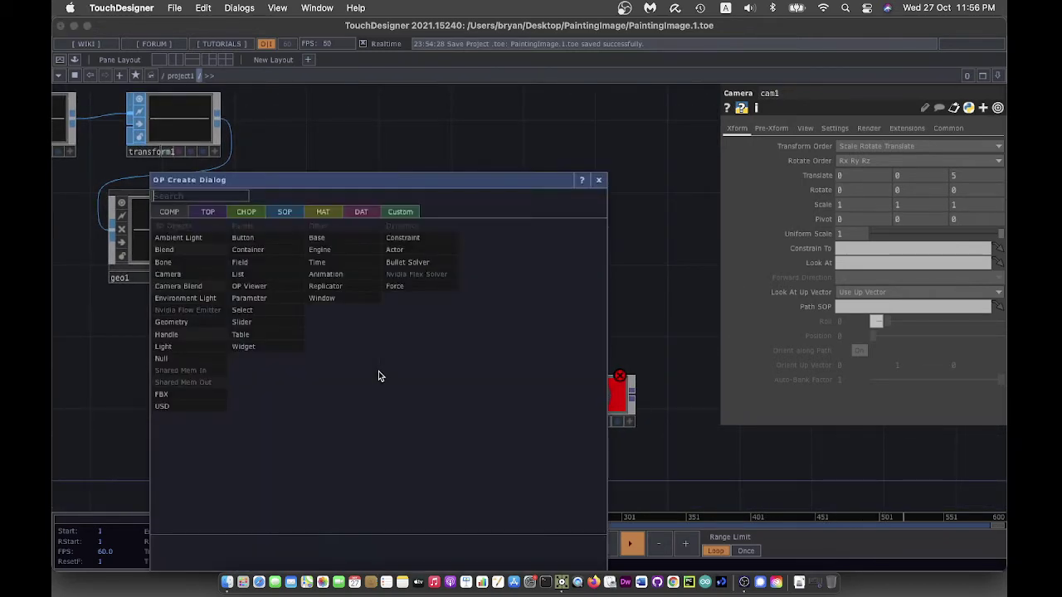
{"action": "left_click", "coordinate": [211, 211]}
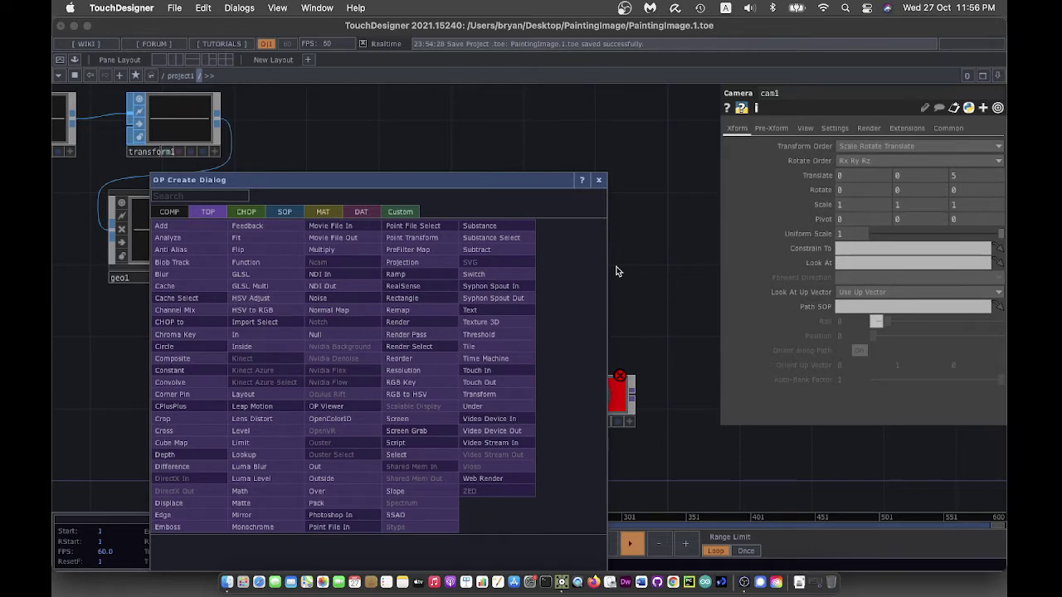
{"action": "type", "text": "r"}
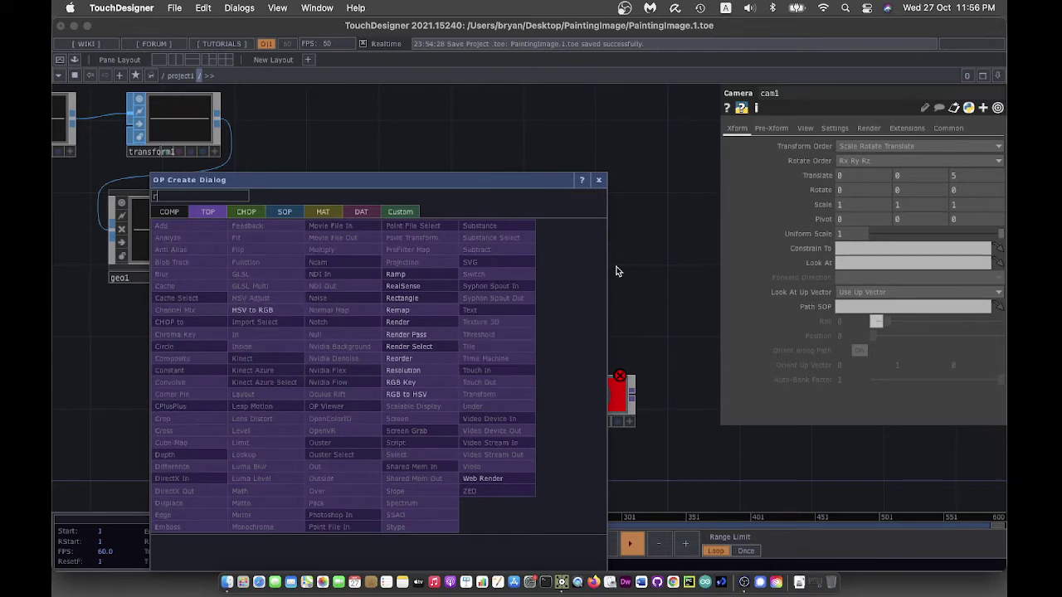
{"action": "left_click", "coordinate": [409, 321]}
{"action": "left_click", "coordinate": [308, 365]}
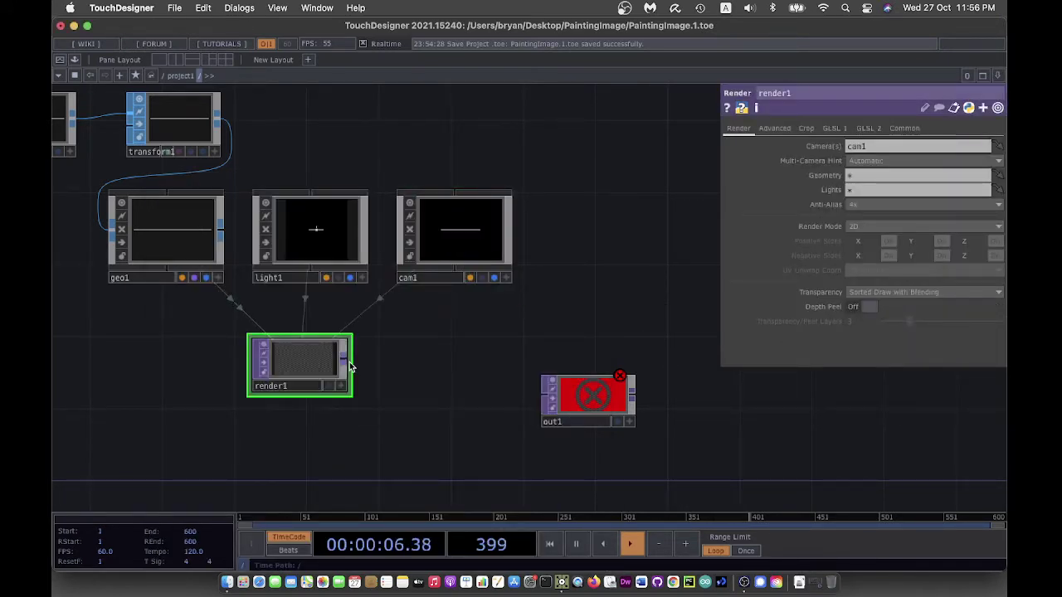
{"action": "left_click_drag", "start_coordinate": [349, 362], "coordinate": [546, 394]}
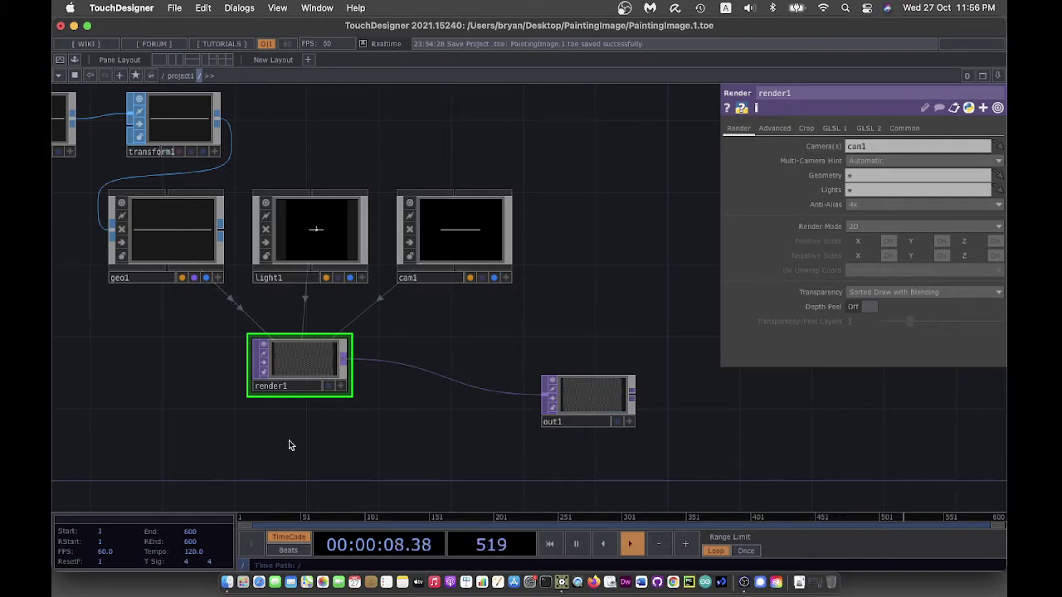
{"action": "left_click_drag", "start_coordinate": [185, 379], "coordinate": [420, 422]}
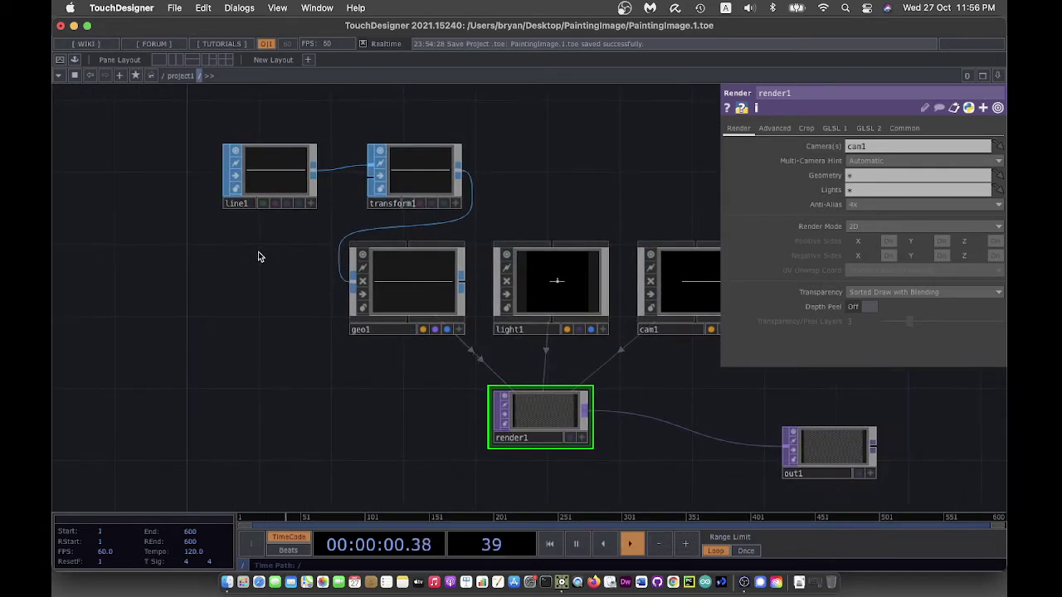
Step: At the root, set the perform window's Opening Size to Fill and Borders off, then return to project1
{"action": "left_click", "coordinate": [166, 76]}
{"action": "left_click", "coordinate": [169, 93]}
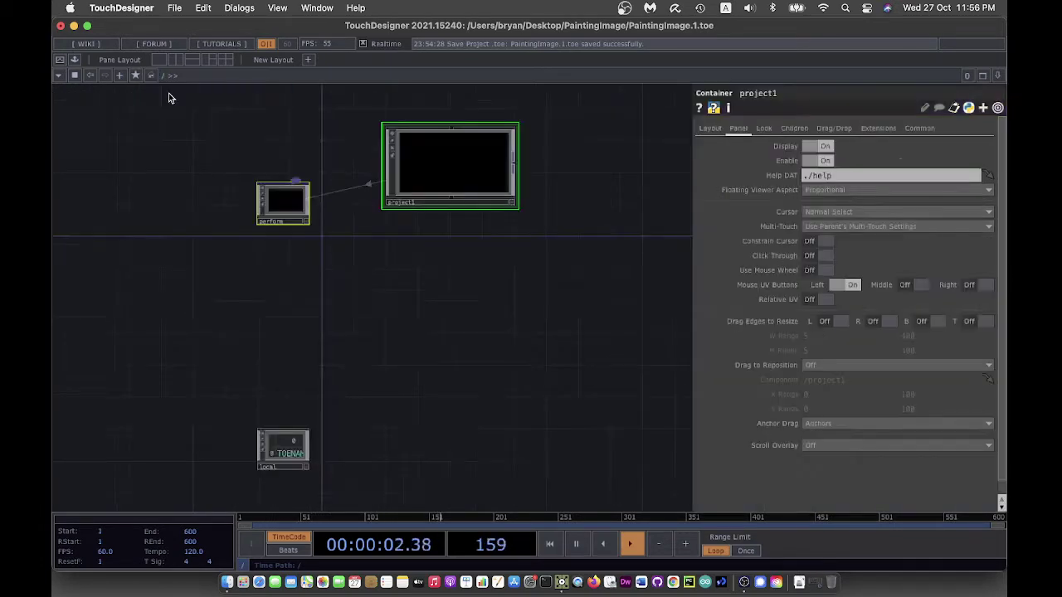
{"action": "left_click", "coordinate": [286, 200]}
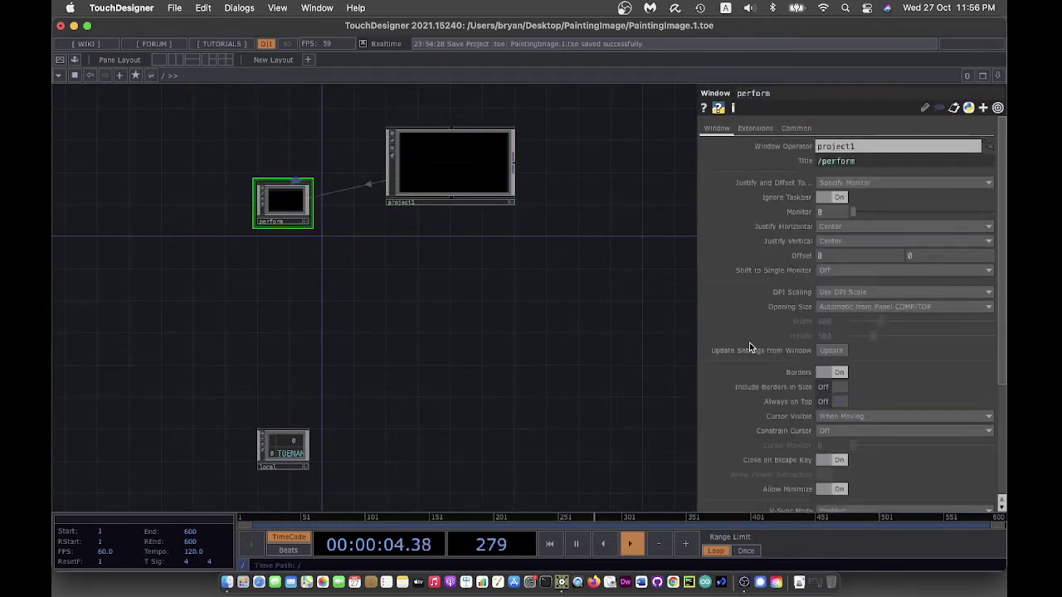
{"action": "left_click", "coordinate": [830, 308]}
{"action": "left_click", "coordinate": [836, 332]}
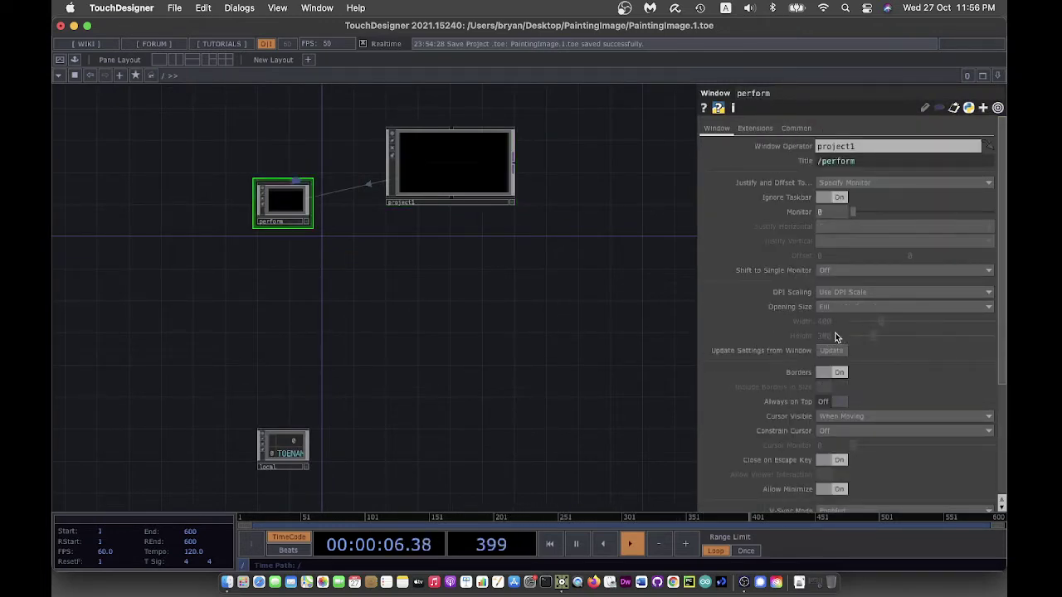
{"action": "left_click", "coordinate": [826, 373]}
{"action": "double_click", "coordinate": [469, 174]}
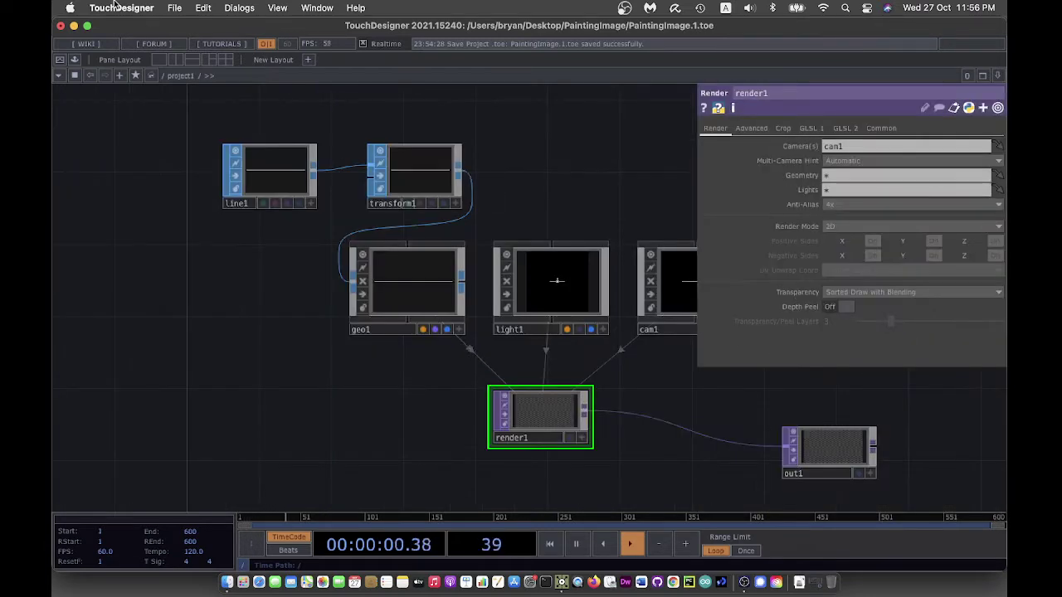
Step: Save the project as a new version, PaintingImage.2.toe
{"action": "left_click", "coordinate": [174, 8]}
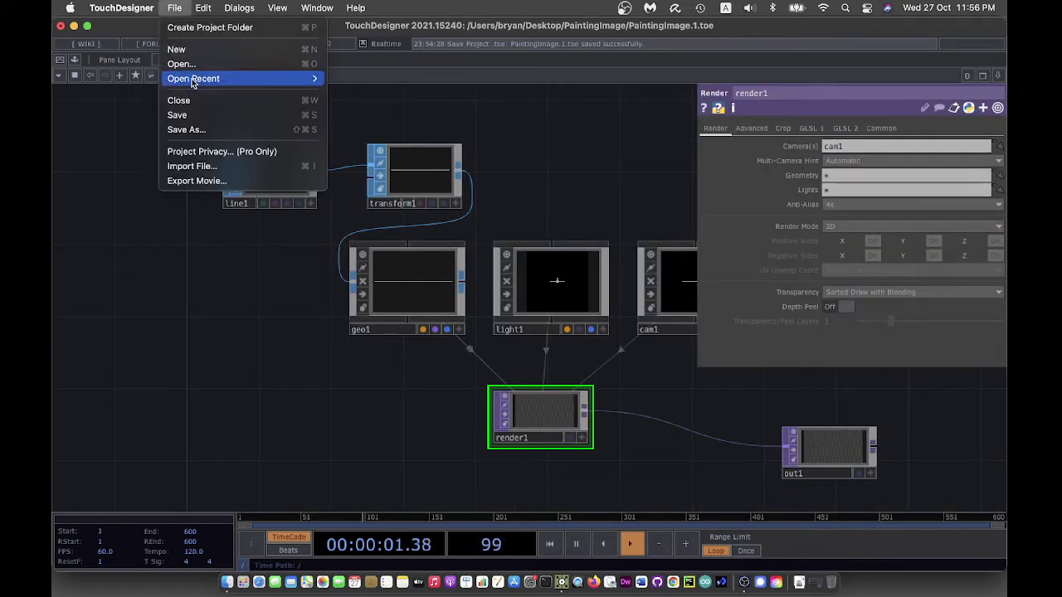
{"action": "left_click", "coordinate": [188, 123]}
{"action": "mouse_move", "coordinate": [606, 171]}
{"action": "left_mouse_down"}
{"action": "mouse_move", "coordinate": [441, 155]}
{"action": "mouse_move", "coordinate": [448, 143]}
{"action": "left_mouse_up"}
Step: Add a white Constant MAT, constant1, and drop it onto geo1 as its Material parameter
{"action": "key", "text": "Tab"}
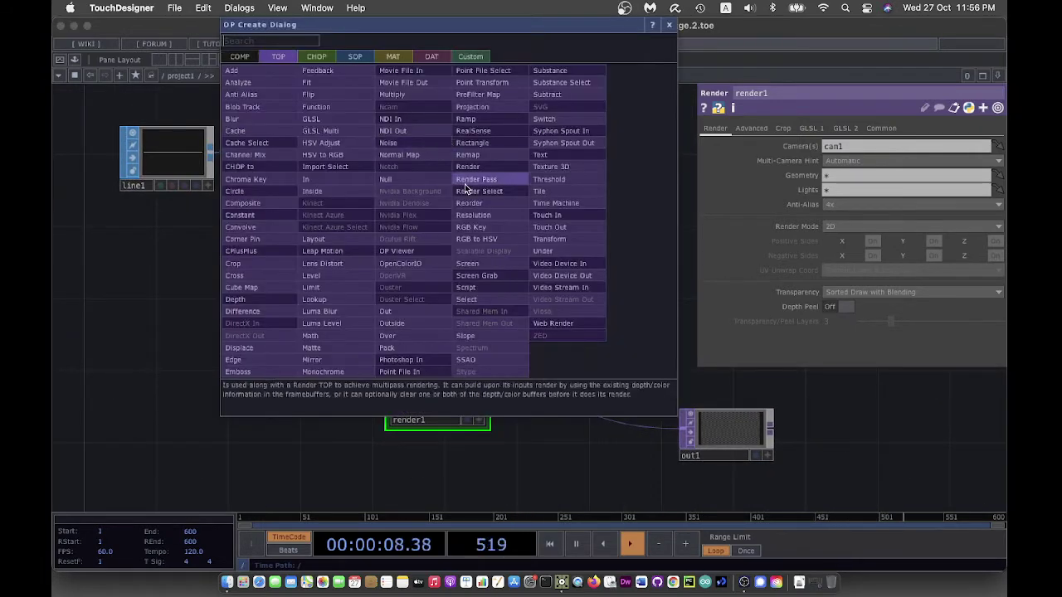
{"action": "left_click", "coordinate": [395, 57]}
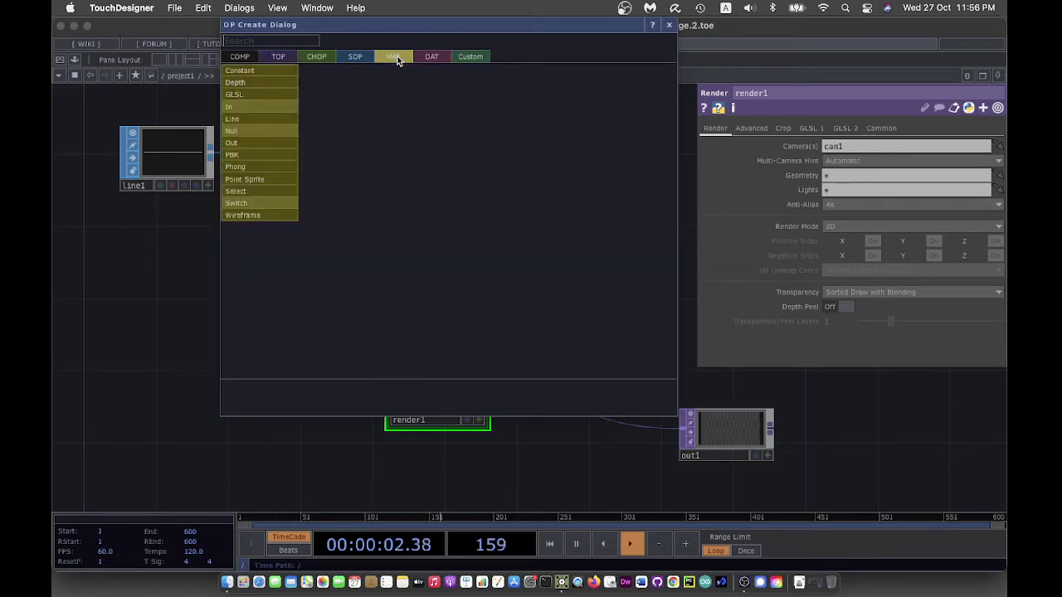
{"action": "left_click", "coordinate": [251, 71]}
{"action": "left_click", "coordinate": [294, 389]}
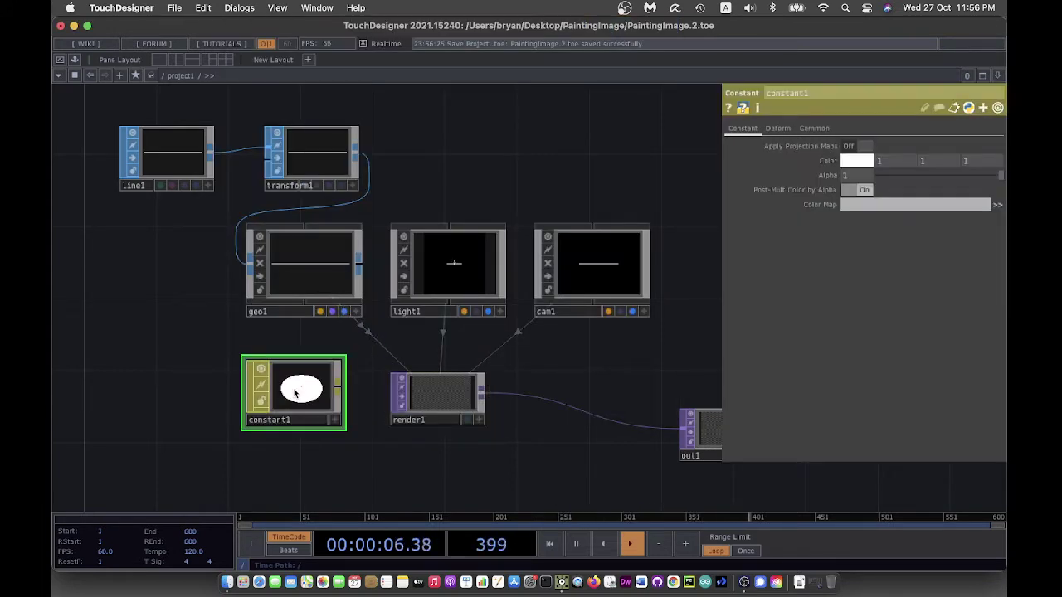
{"action": "left_click_drag", "start_coordinate": [296, 392], "coordinate": [316, 267]}
{"action": "left_click", "coordinate": [314, 246]}
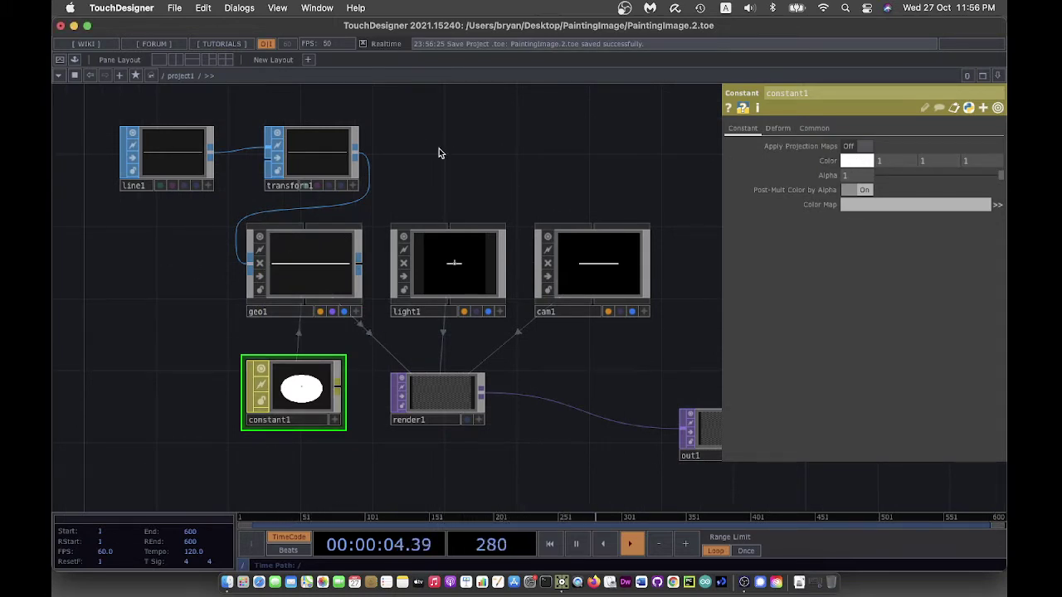
{"action": "key", "text": "p"}
{"action": "left_click_drag", "start_coordinate": [486, 163], "coordinate": [768, 166]}
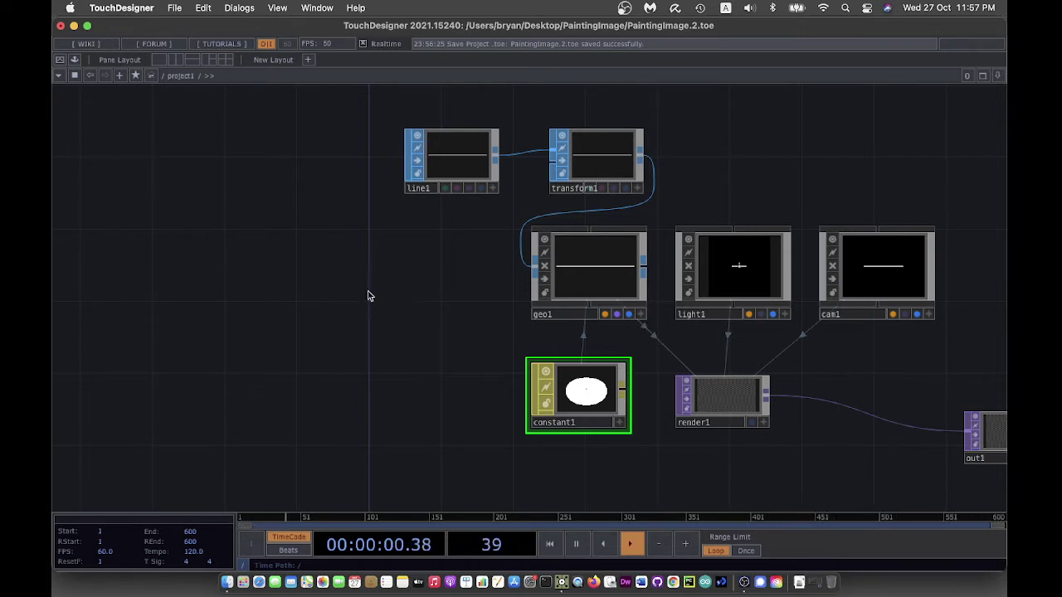
{"action": "left_click_drag", "start_coordinate": [221, 321], "coordinate": [257, 315]}
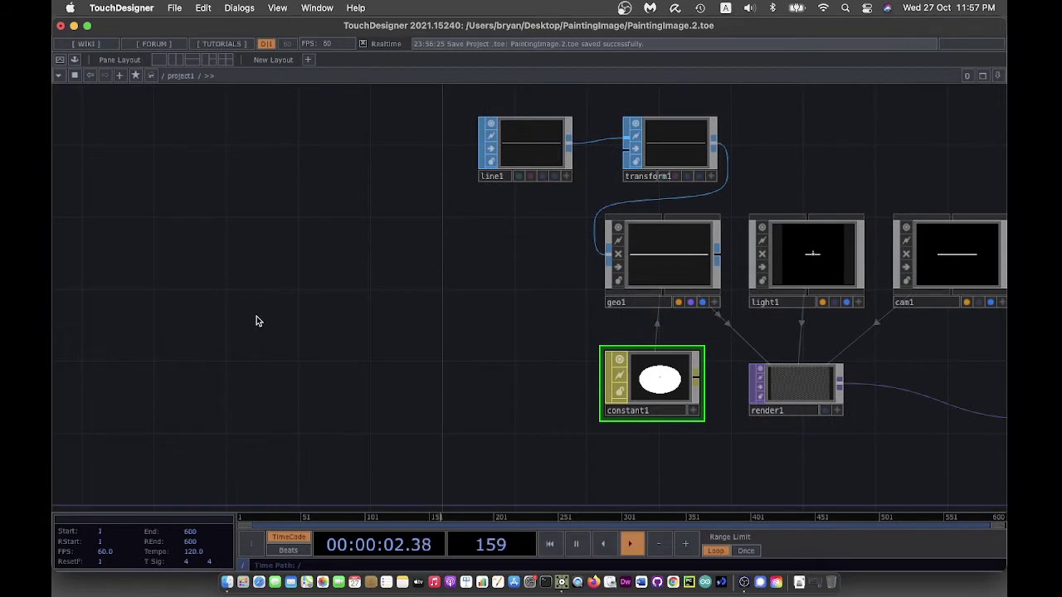
Step: Add an unwired Grid SOP, grid1, in empty space left of line1
{"action": "key", "text": "Tab"}
{"action": "left_click_drag", "start_coordinate": [271, 123], "coordinate": [403, 227]}
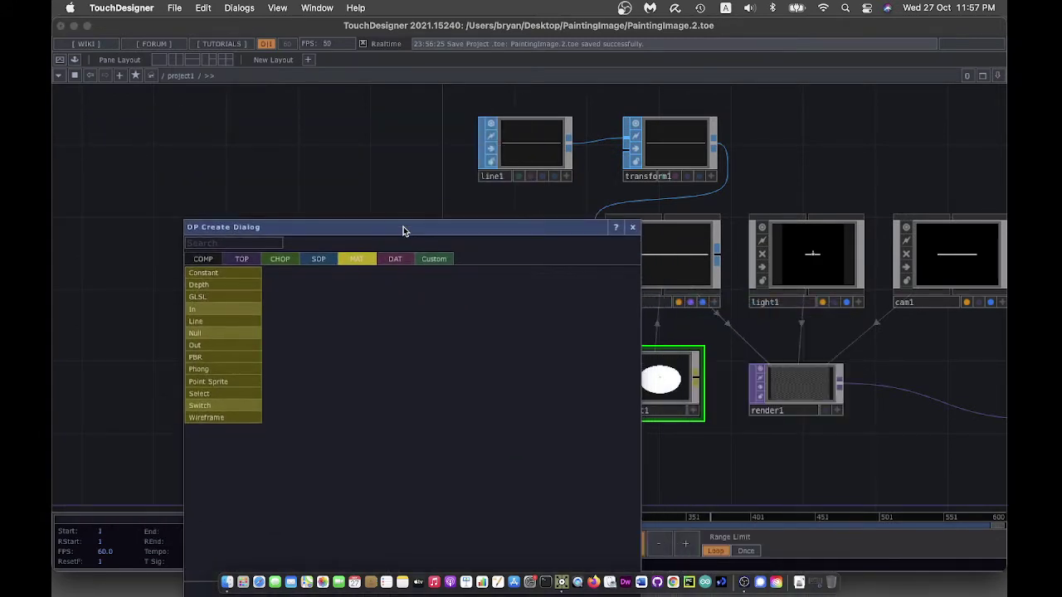
{"action": "left_click", "coordinate": [324, 260]}
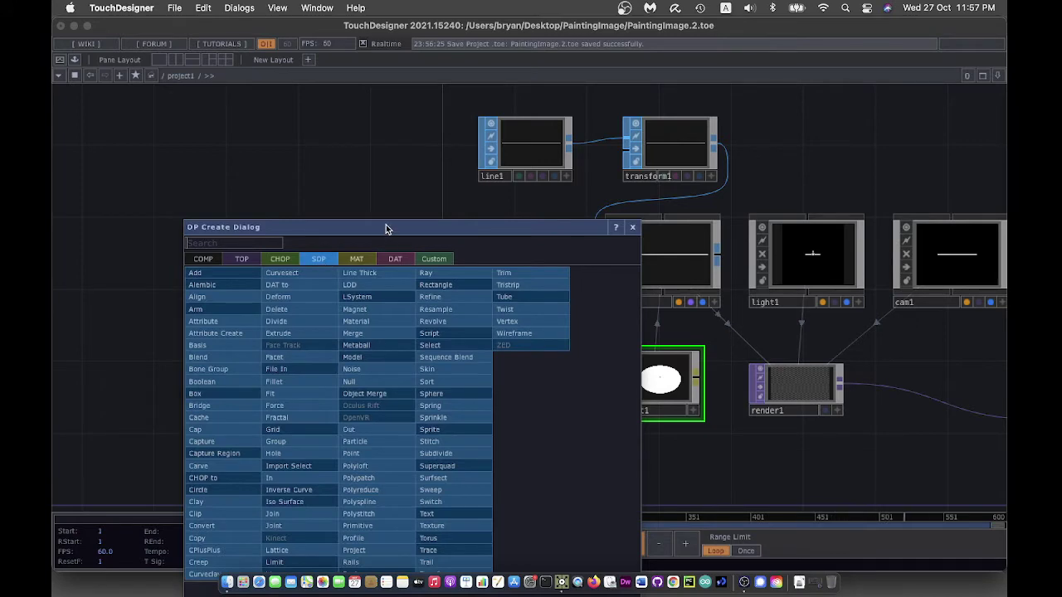
{"action": "left_click_drag", "start_coordinate": [385, 226], "coordinate": [375, 112]}
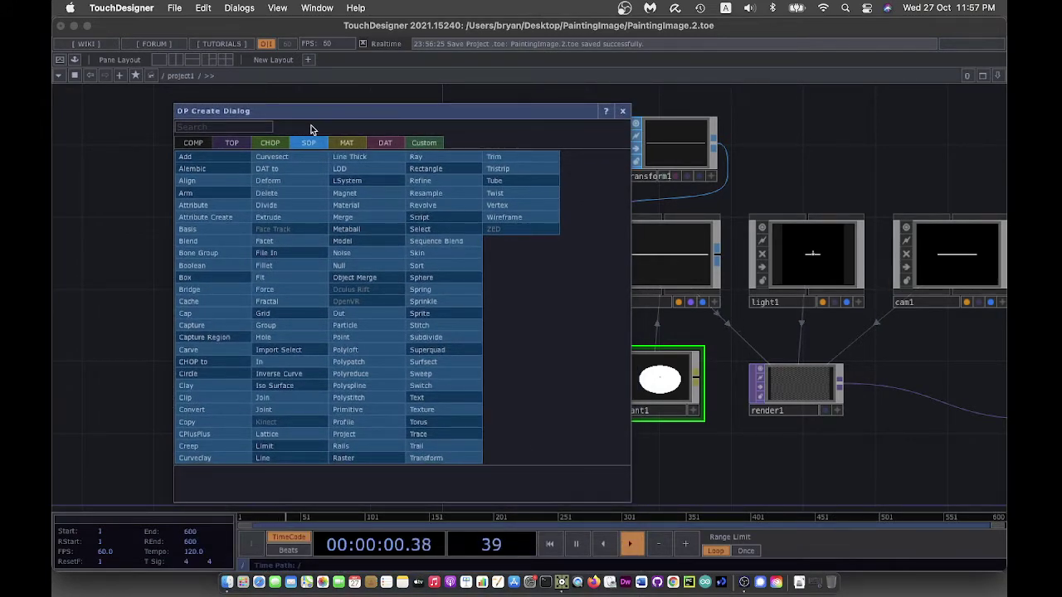
{"action": "left_click", "coordinate": [303, 312]}
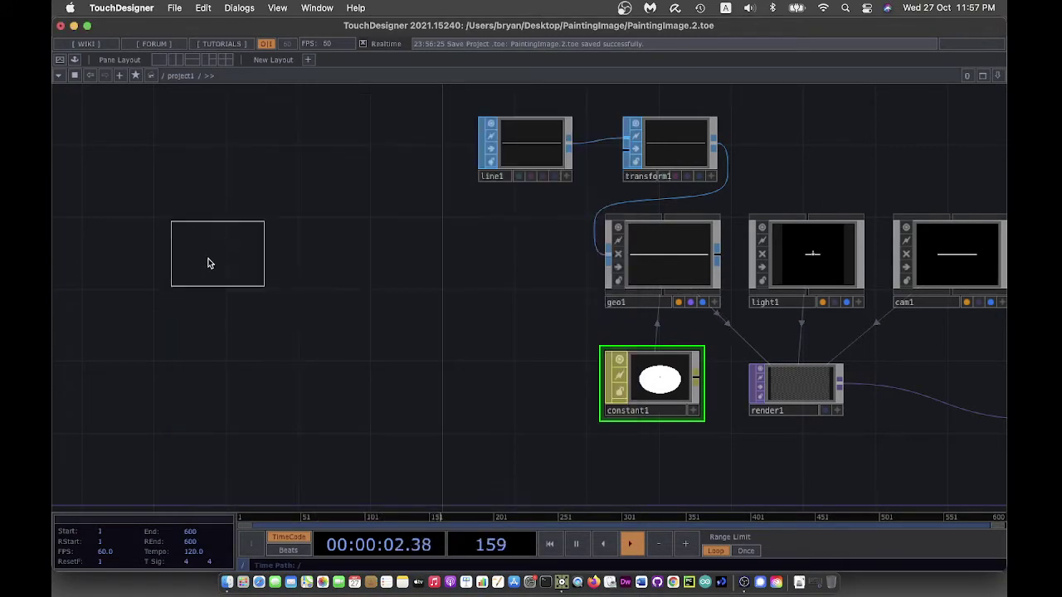
{"action": "left_click", "coordinate": [184, 260]}
{"action": "scroll", "coordinate": [255, 319], "scroll_direction": "down", "scroll_amount": 2}
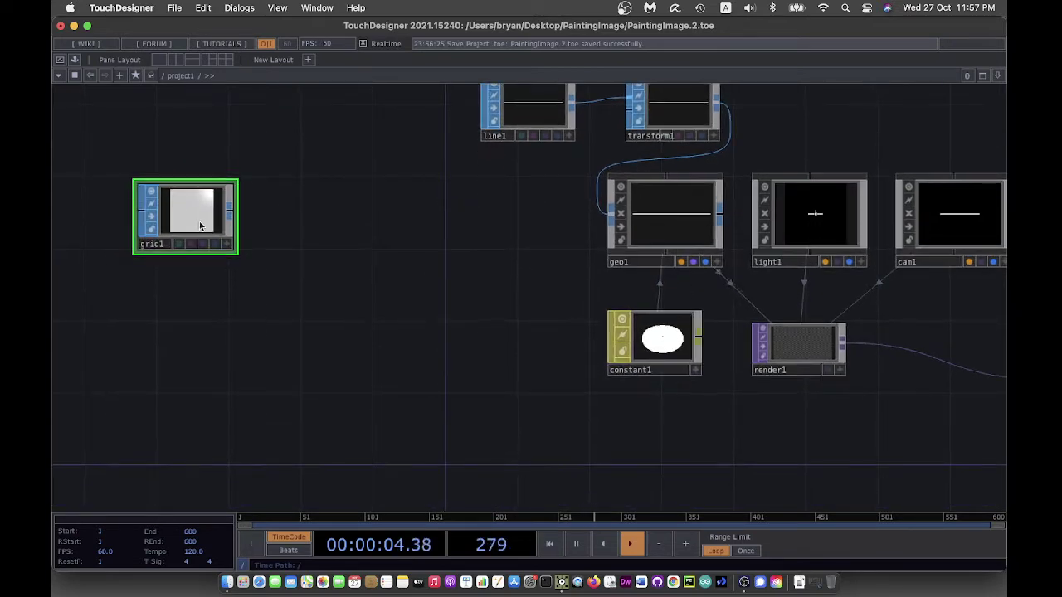
Step: Set grid1's Size to 1.6 by 0.9, Rows to 90 and Columns to 160
{"action": "key", "text": "p"}
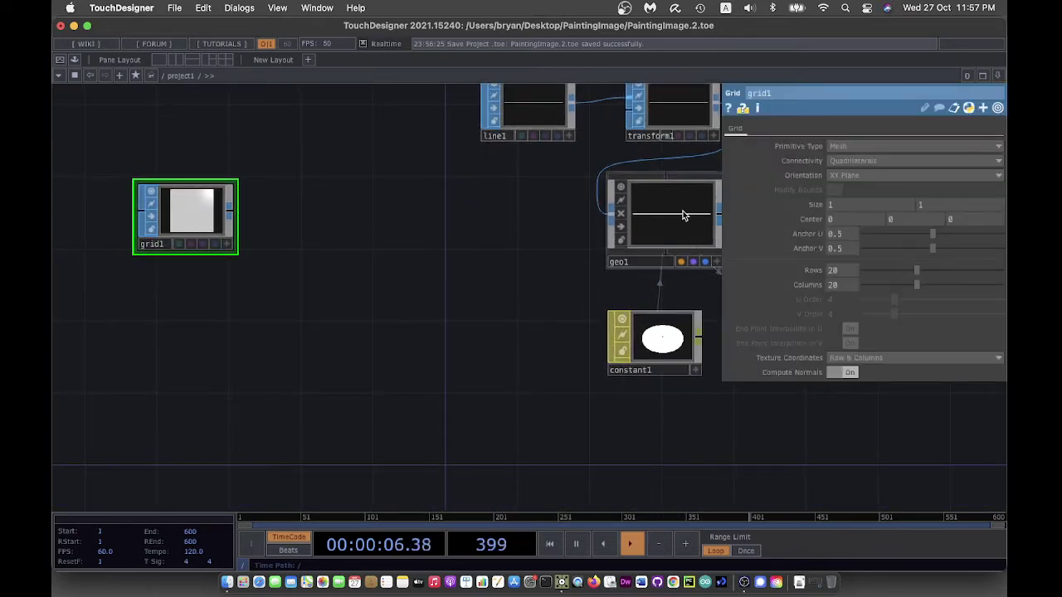
{"action": "left_click", "coordinate": [847, 204]}
{"action": "type", "text": "1.6"}
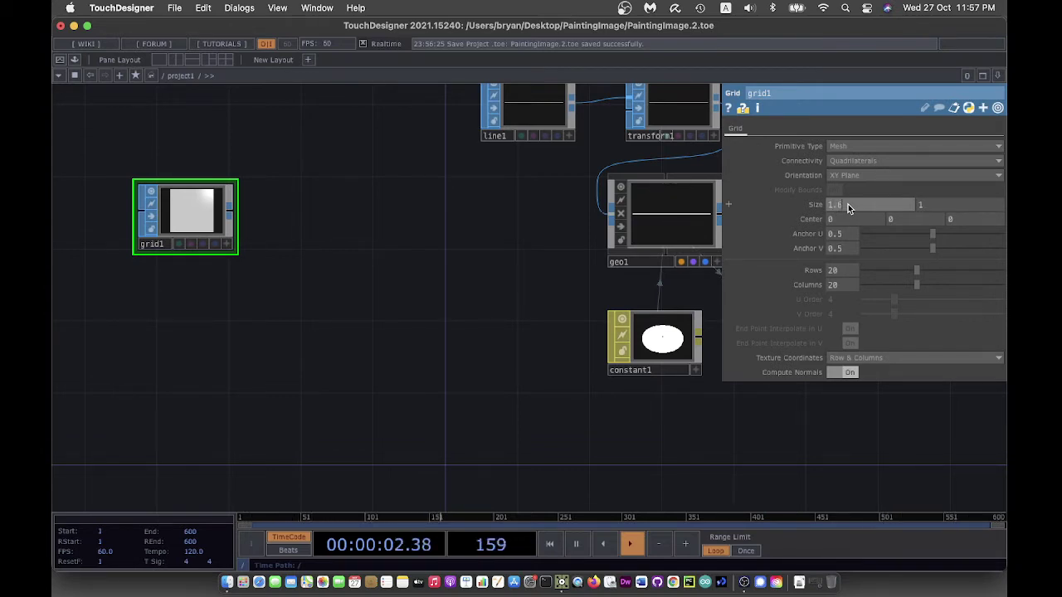
{"action": "left_click", "coordinate": [918, 205]}
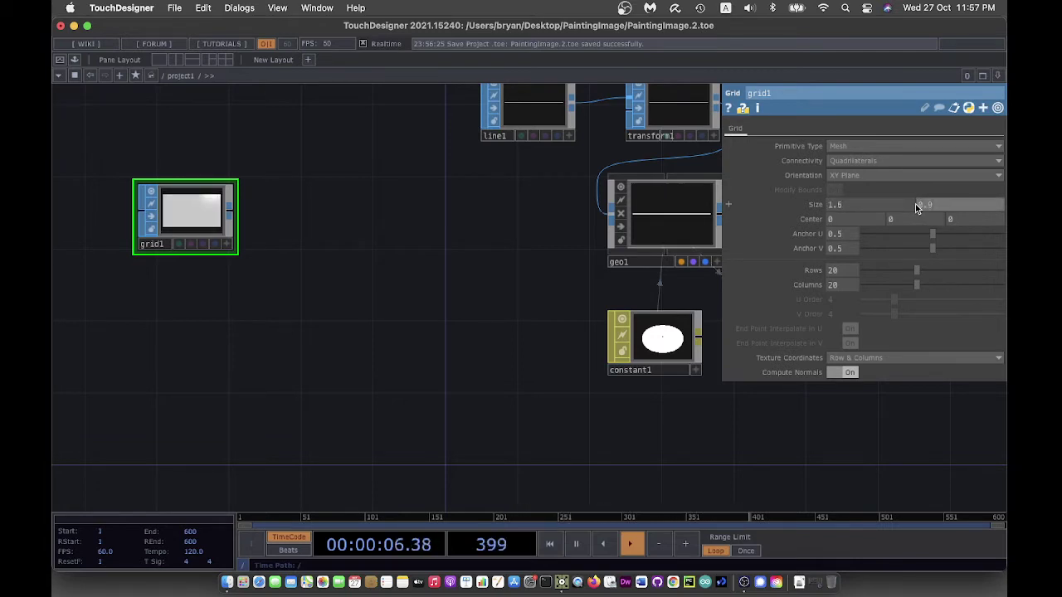
{"action": "left_click", "coordinate": [450, 343]}
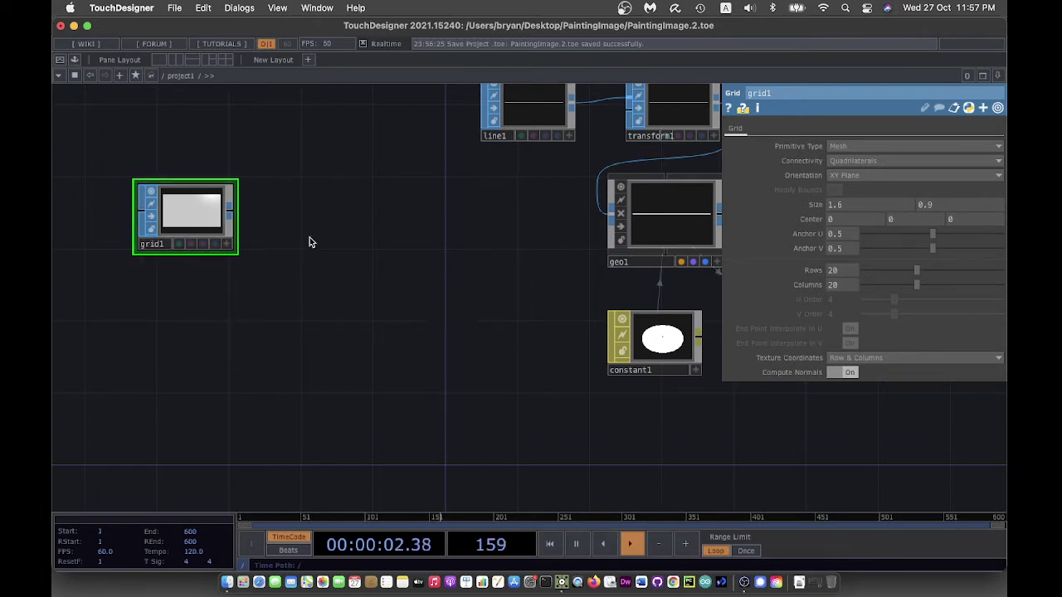
{"action": "left_click", "coordinate": [828, 272]}
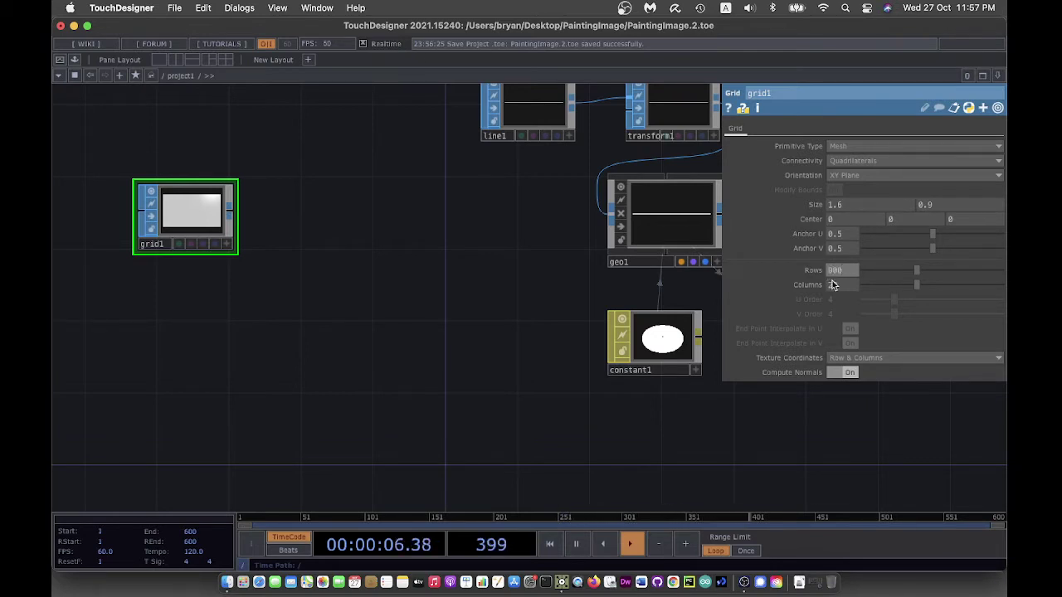
{"action": "type", "text": "90"}
{"action": "key", "text": "Return"}
{"action": "left_click", "coordinate": [839, 285]}
{"action": "type", "text": "150"}
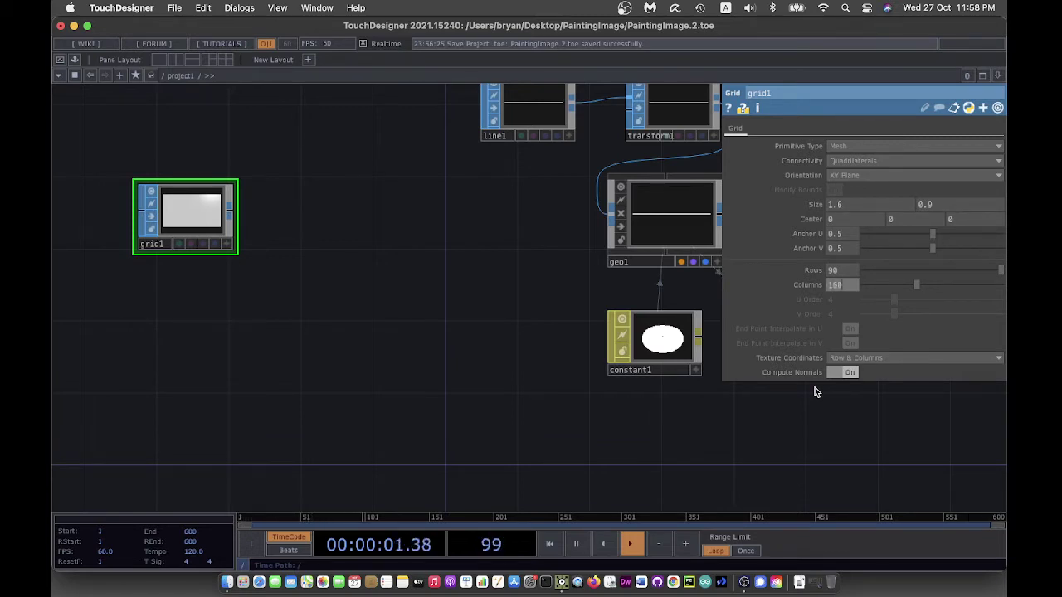
{"action": "key", "text": "Return"}
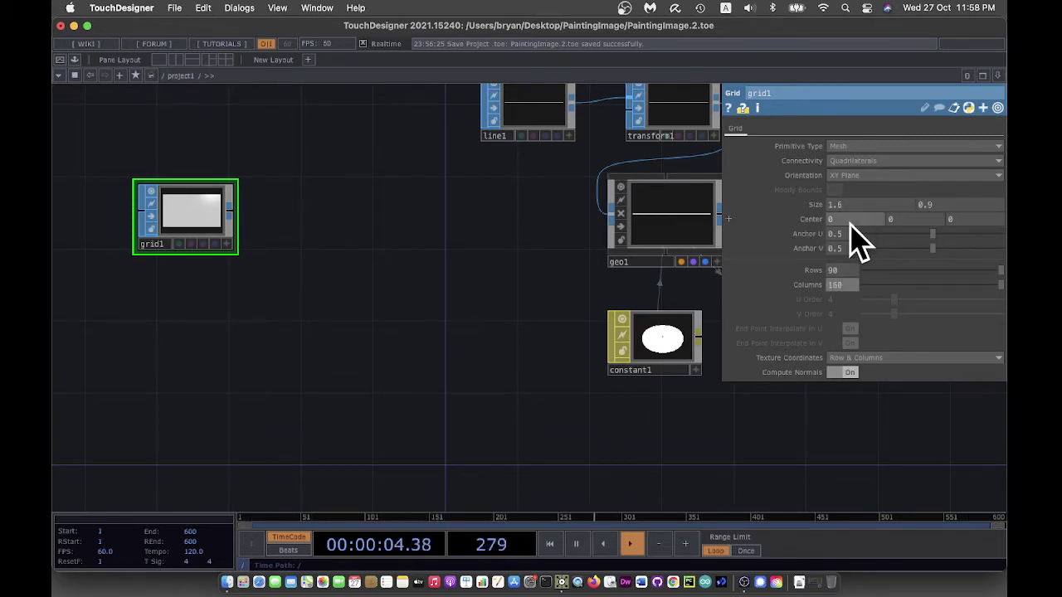
{"action": "left_click_drag", "start_coordinate": [344, 291], "coordinate": [376, 295]}
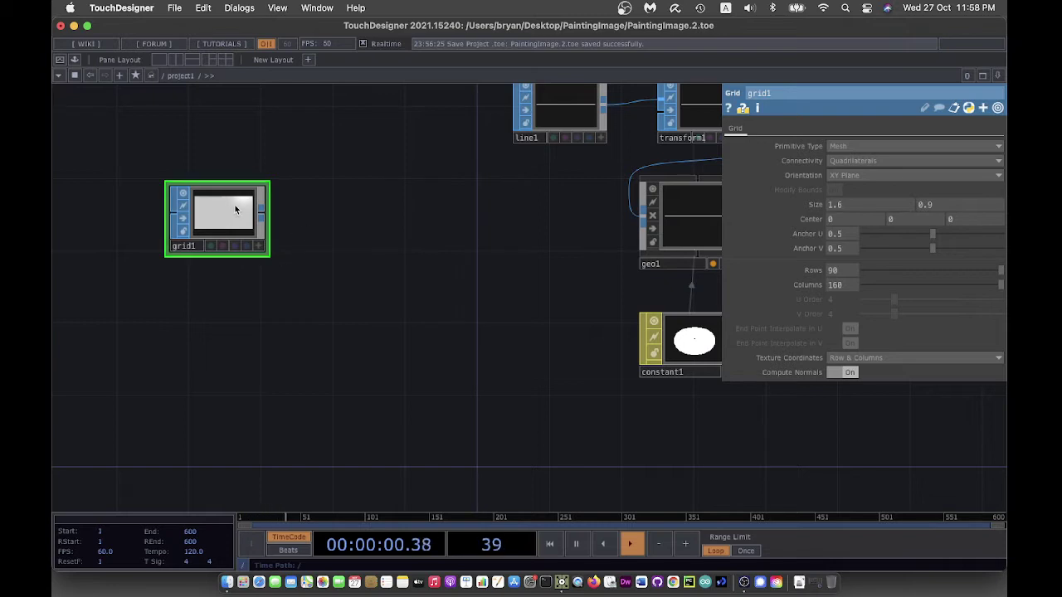
Step: Add a Null SOP, null1, wired from grid1's output and placed to its right
{"action": "right_click", "coordinate": [265, 212]}
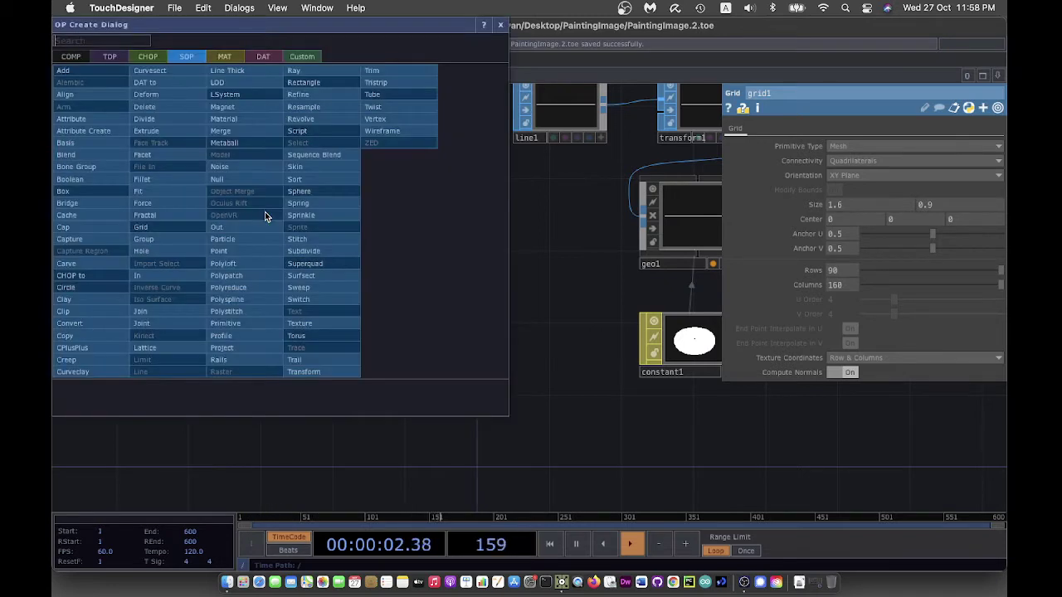
{"action": "left_click", "coordinate": [255, 179]}
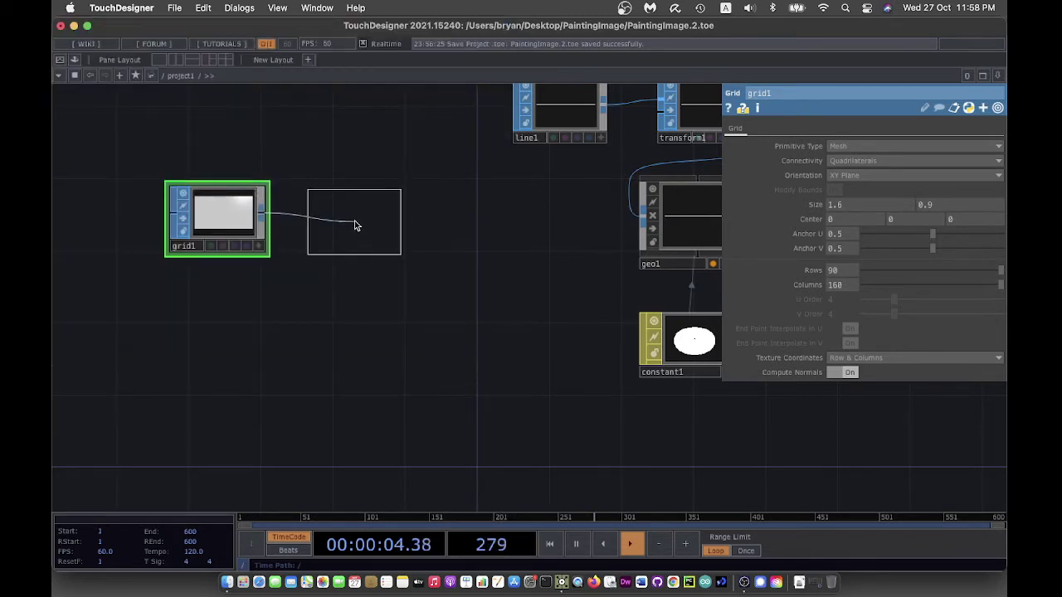
{"action": "left_click", "coordinate": [355, 226]}
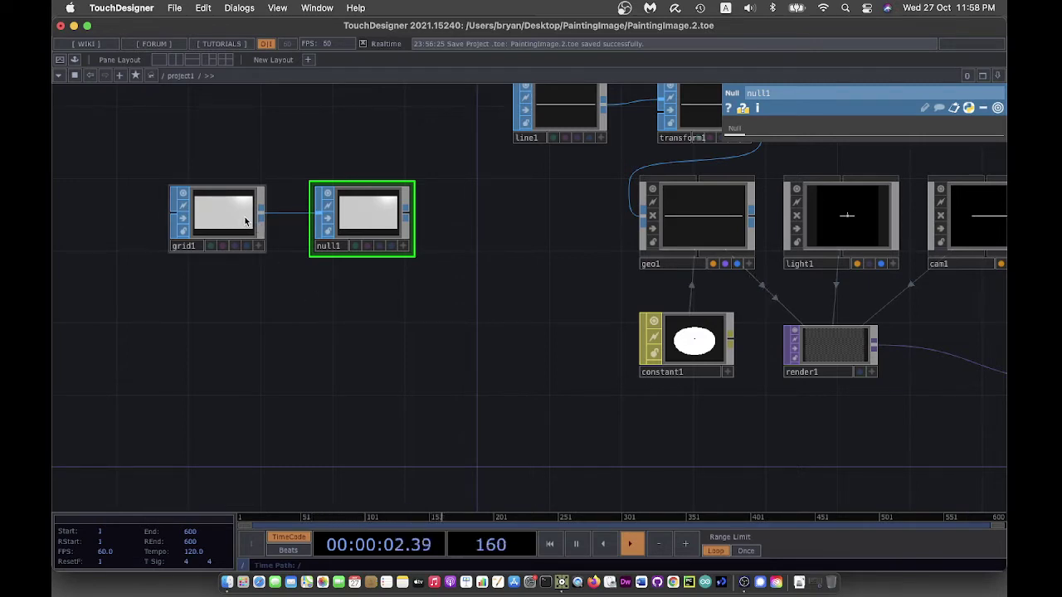
{"action": "left_click_drag", "start_coordinate": [227, 217], "coordinate": [211, 217]}
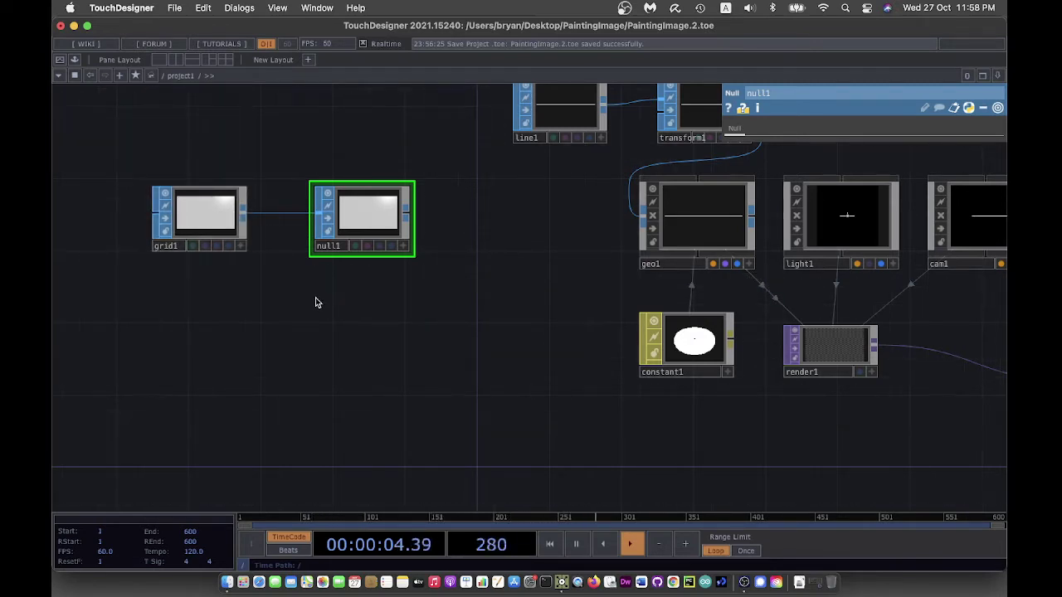
Step: Turn on geo1 instancing from null1, with Translate X set to P(0) and Translate Y to P(1)
{"action": "left_click", "coordinate": [693, 232]}
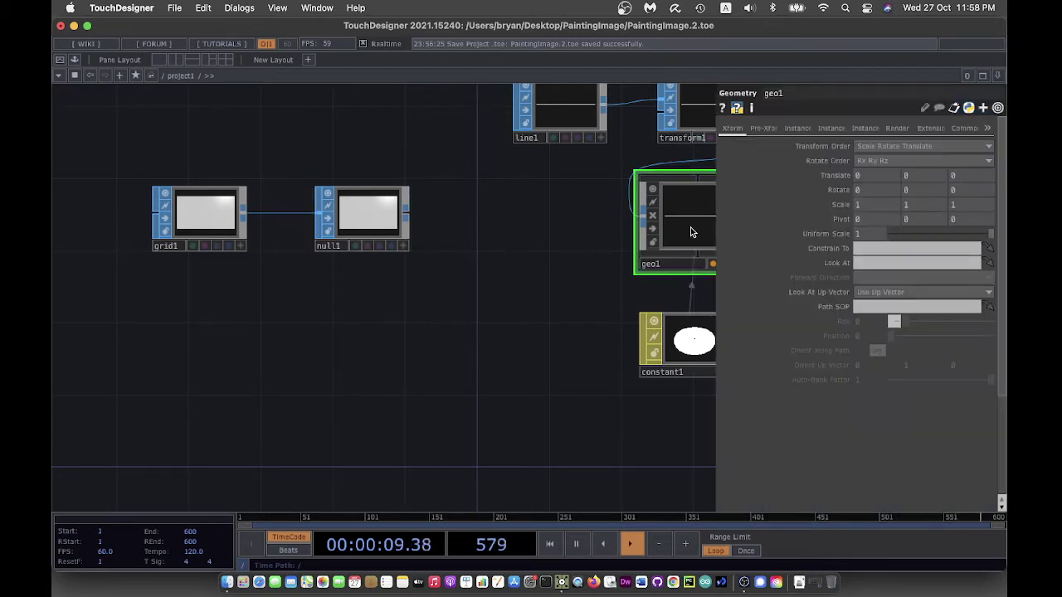
{"action": "left_click", "coordinate": [797, 128]}
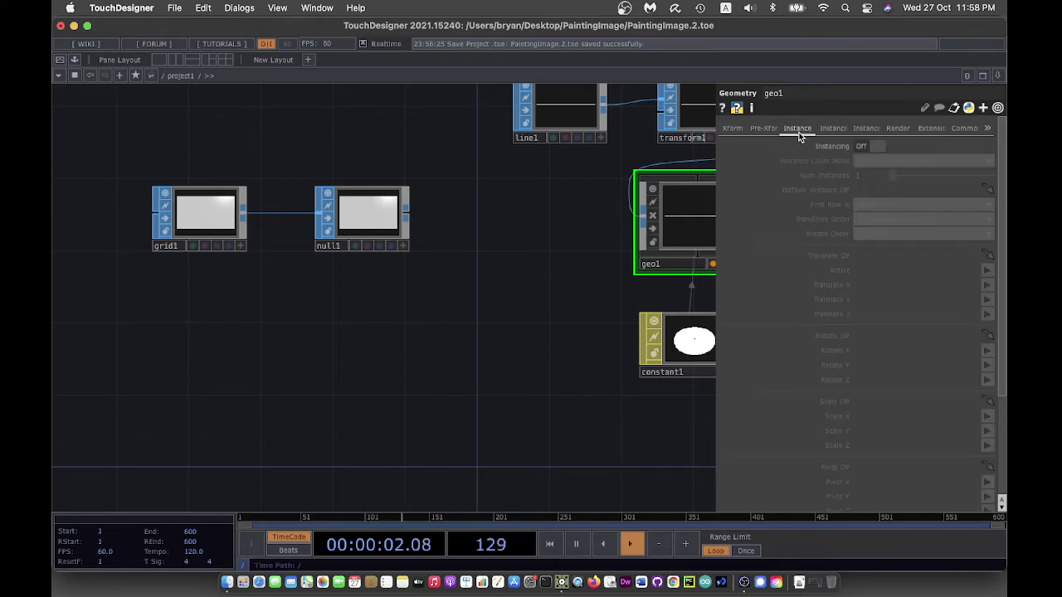
{"action": "left_click", "coordinate": [861, 147]}
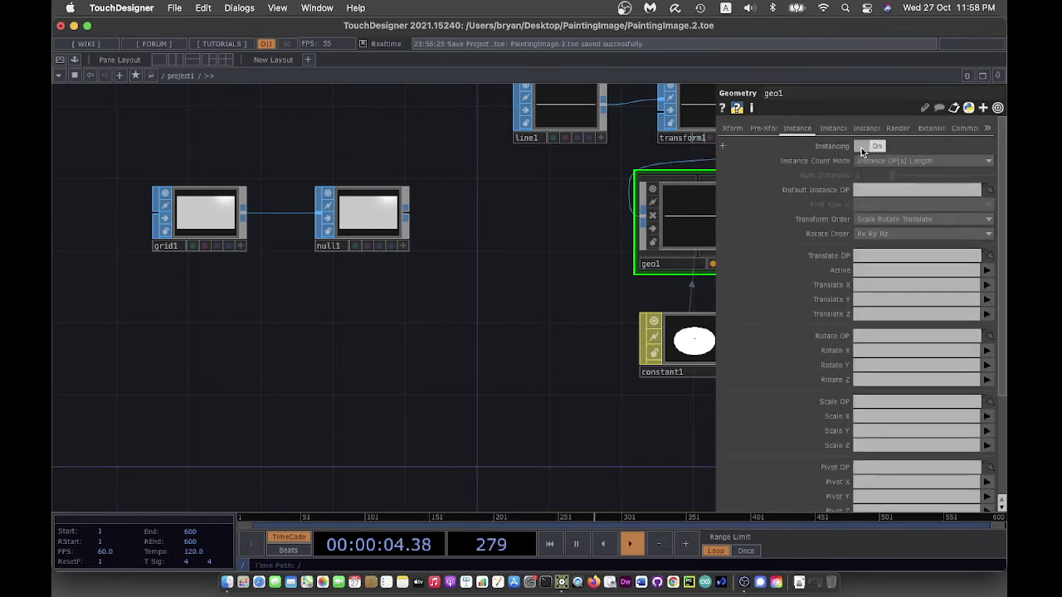
{"action": "scroll", "coordinate": [431, 370], "scroll_direction": "right", "scroll_amount": 5}
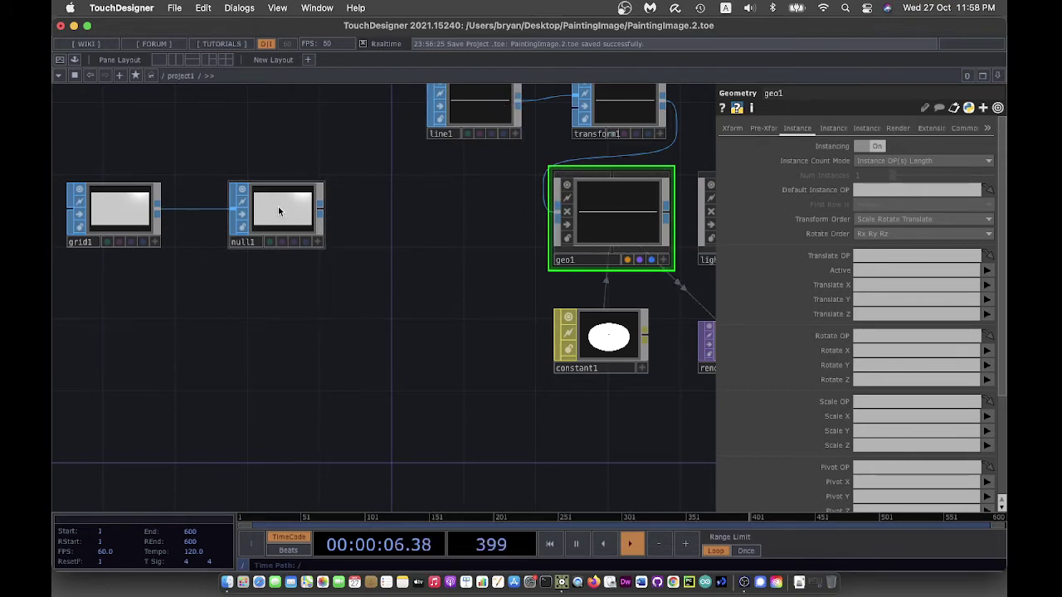
{"action": "left_click_drag", "start_coordinate": [278, 206], "coordinate": [872, 255]}
{"action": "left_click_drag", "start_coordinate": [403, 311], "coordinate": [335, 313]}
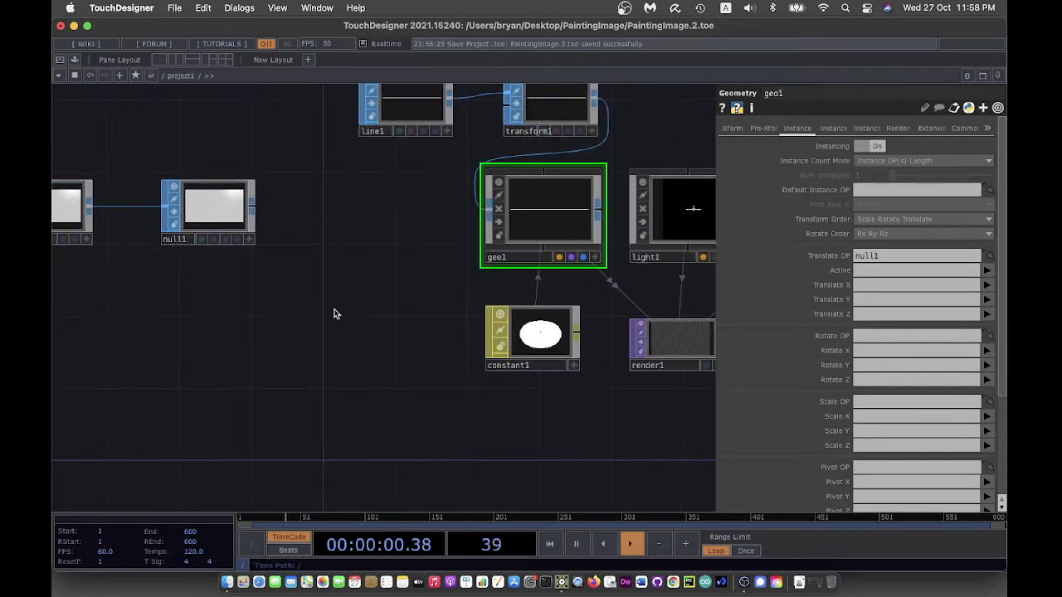
{"action": "left_click", "coordinate": [985, 286]}
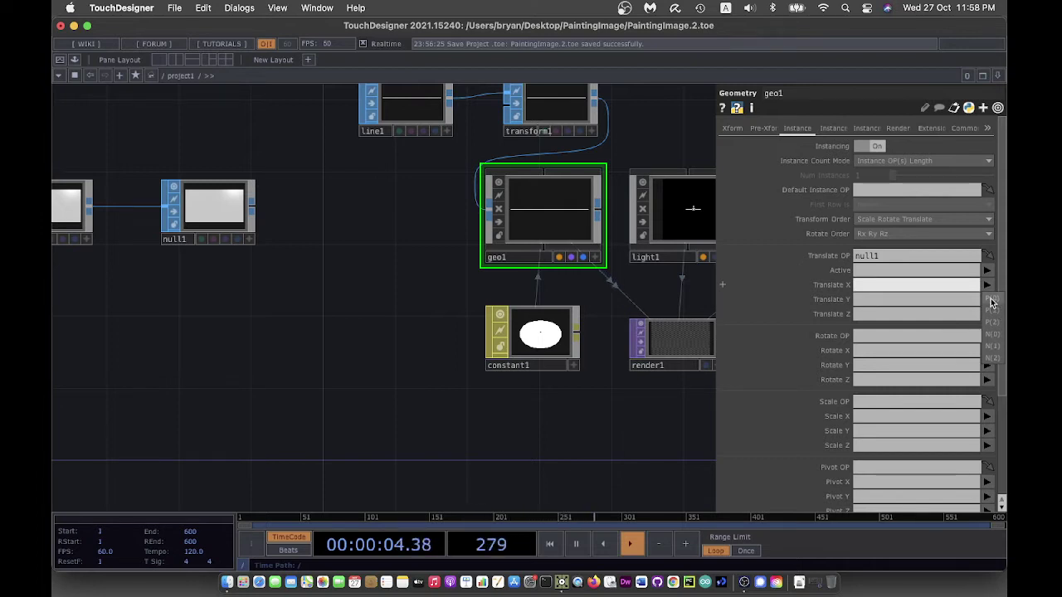
{"action": "left_click", "coordinate": [991, 300]}
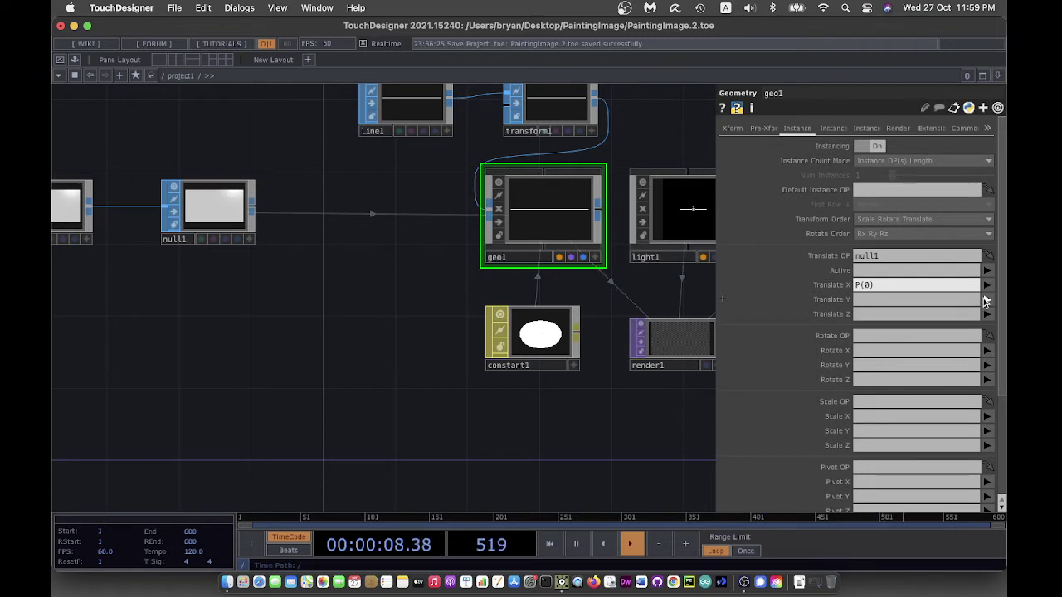
{"action": "left_click", "coordinate": [985, 300]}
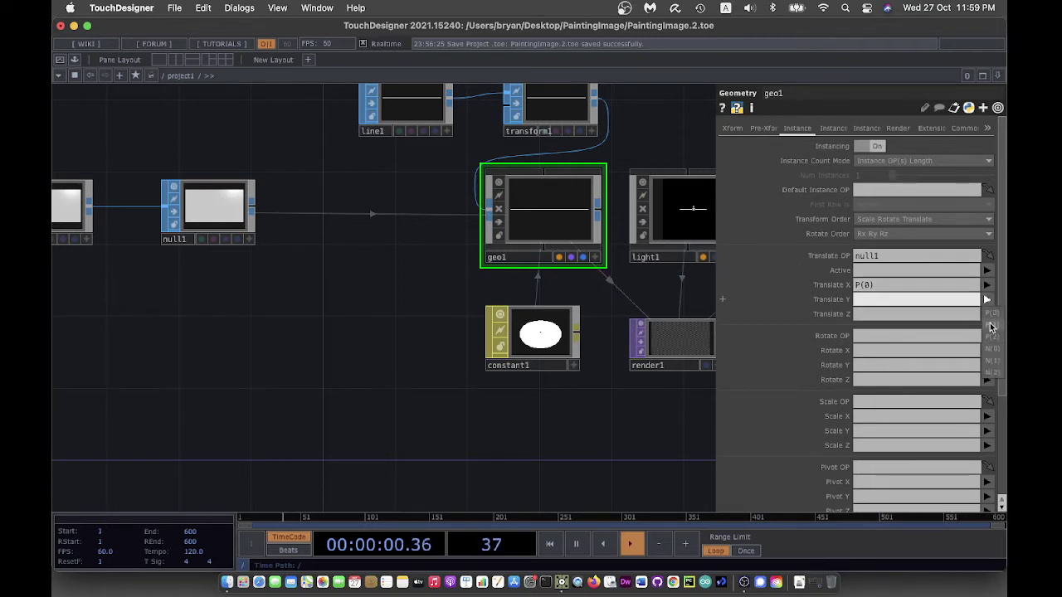
{"action": "left_click", "coordinate": [989, 327]}
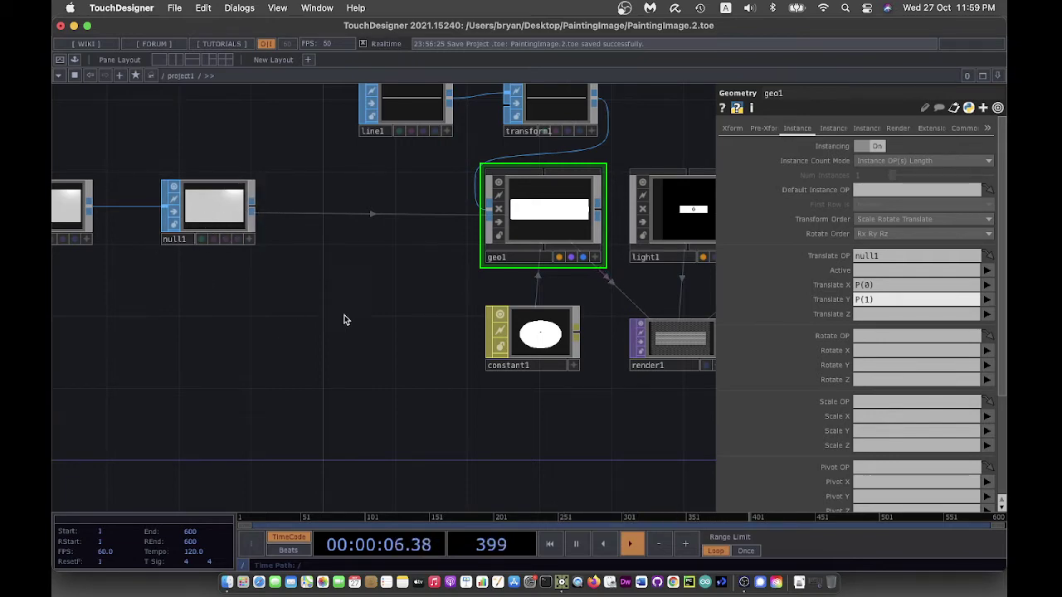
{"action": "left_click_drag", "start_coordinate": [339, 295], "coordinate": [235, 335]}
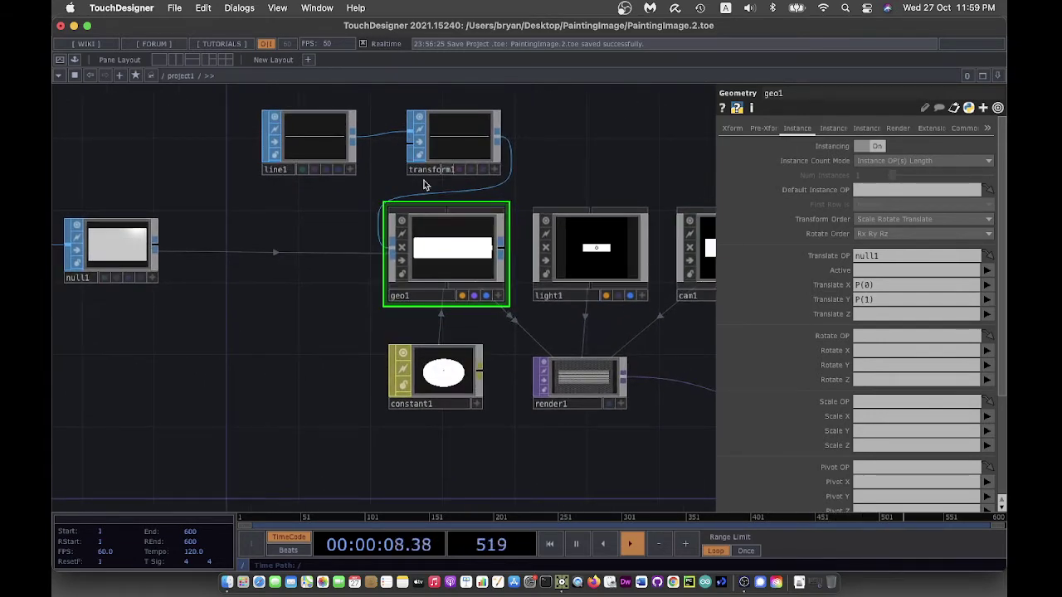
Step: Set transform1's Uniform Scale to 0.02
{"action": "left_click", "coordinate": [452, 140]}
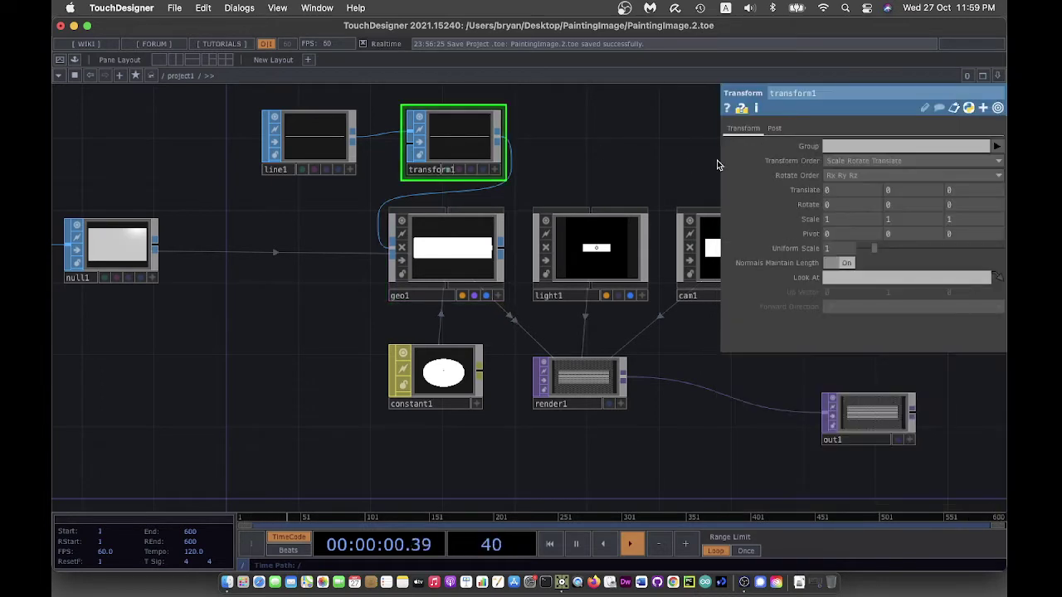
{"action": "left_click", "coordinate": [829, 249]}
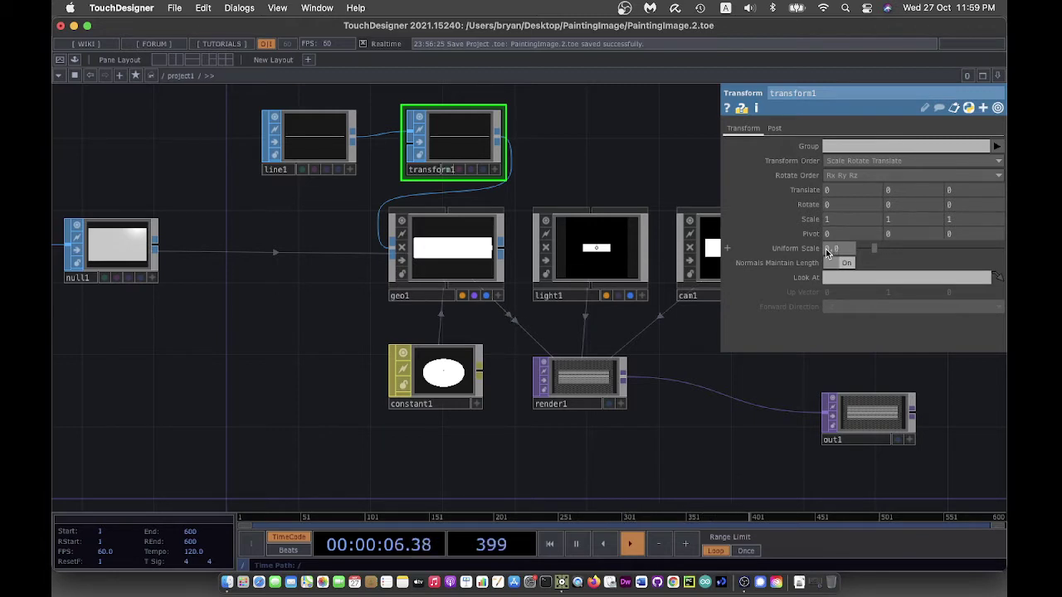
{"action": "type", "text": "0.02"}
{"action": "key", "text": "Return"}
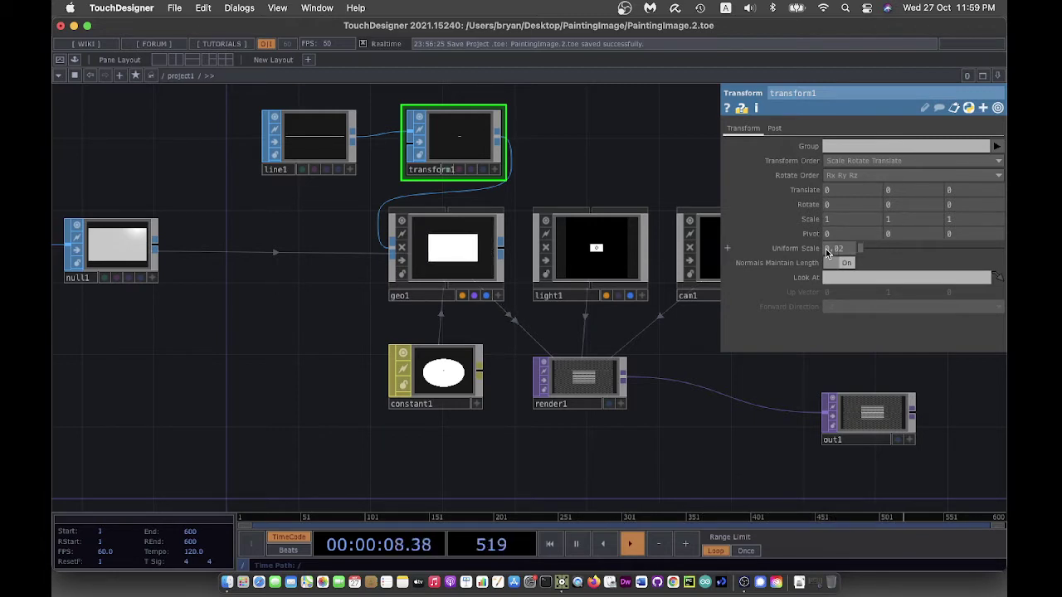
Step: Inspect geo1's dense line grid in a viewer, then close the viewer
{"action": "right_click", "coordinate": [432, 241]}
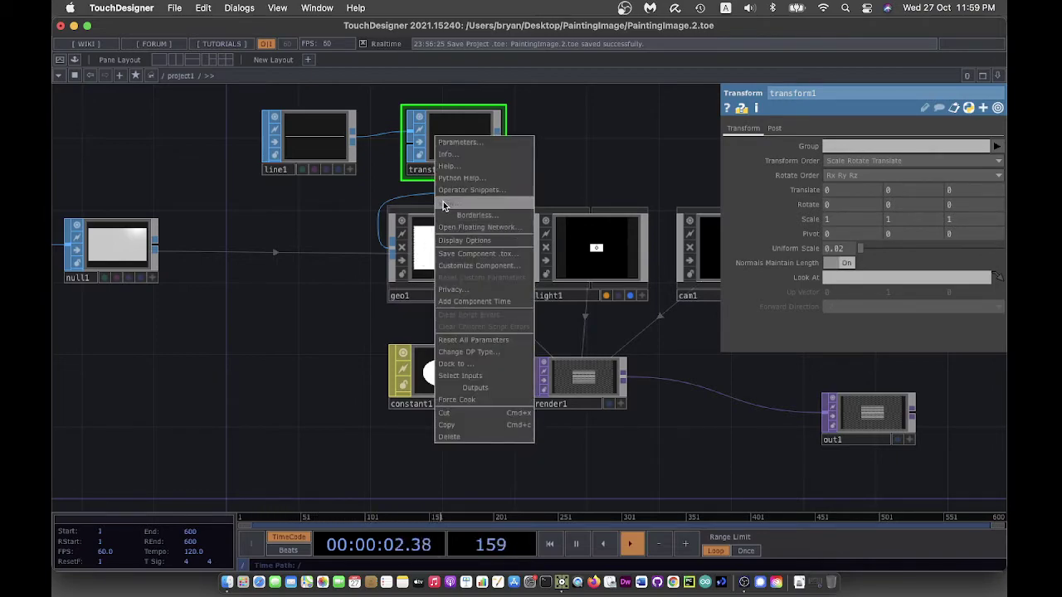
{"action": "left_click", "coordinate": [448, 204]}
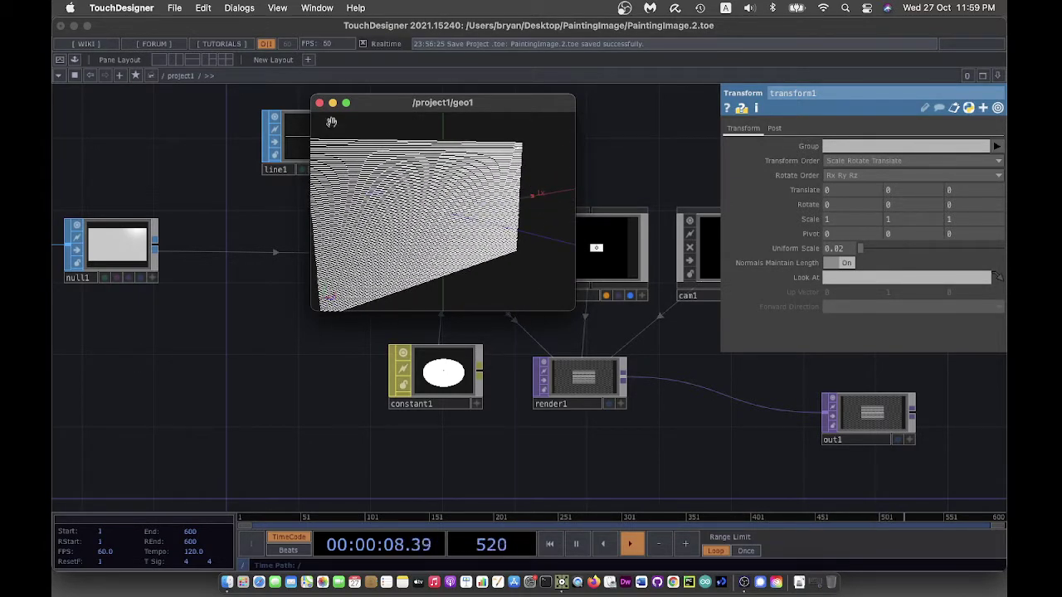
{"action": "left_click", "coordinate": [320, 103]}
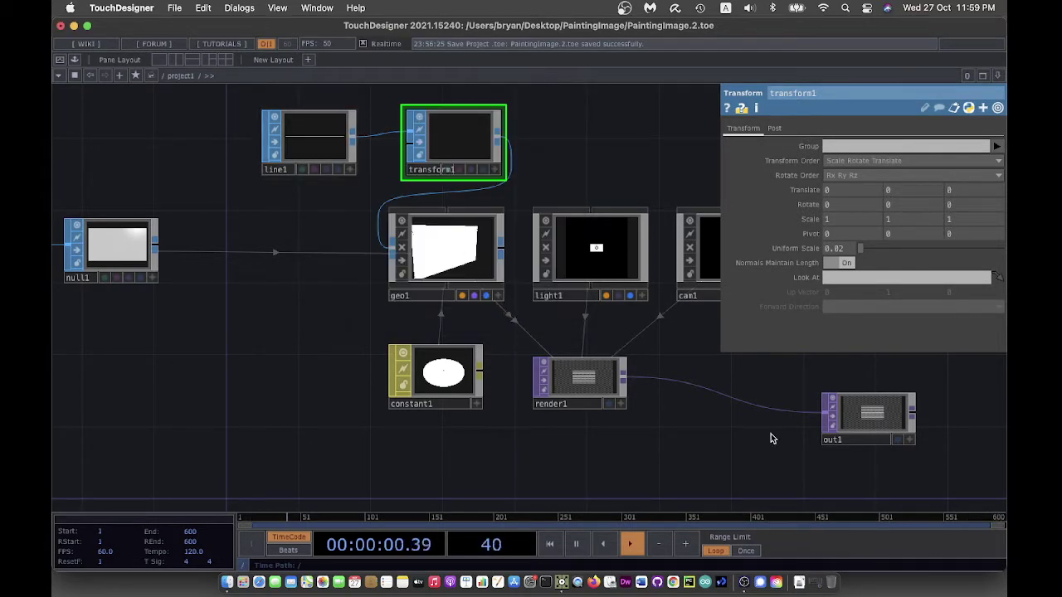
Step: Move cam1's Translate Z from 5 to 3, checking out1's render behind the network
{"action": "scroll", "coordinate": [448, 458], "scroll_direction": "right", "scroll_amount": 10}
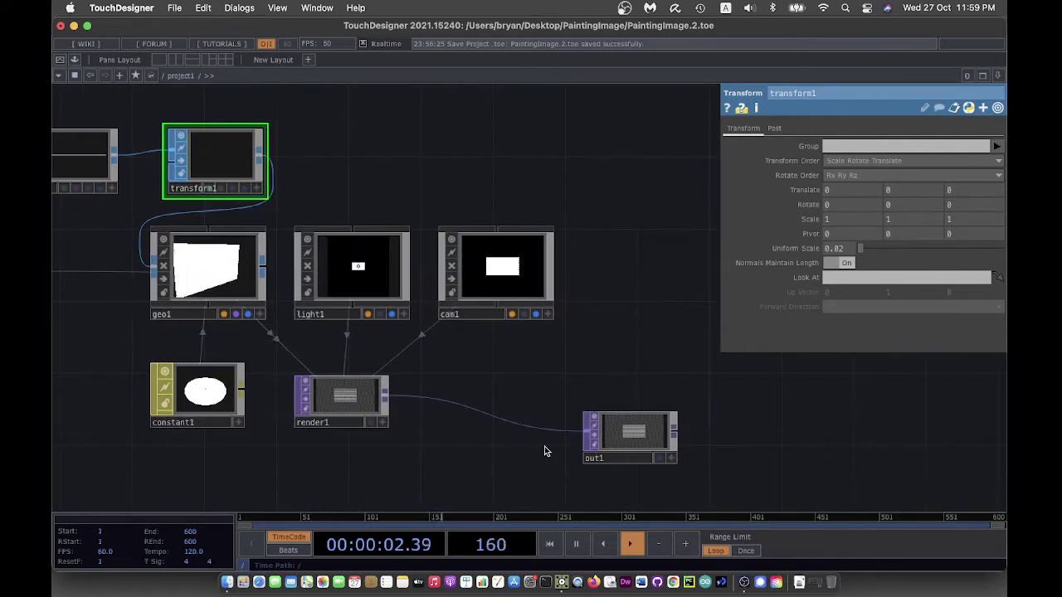
{"action": "left_click", "coordinate": [658, 459]}
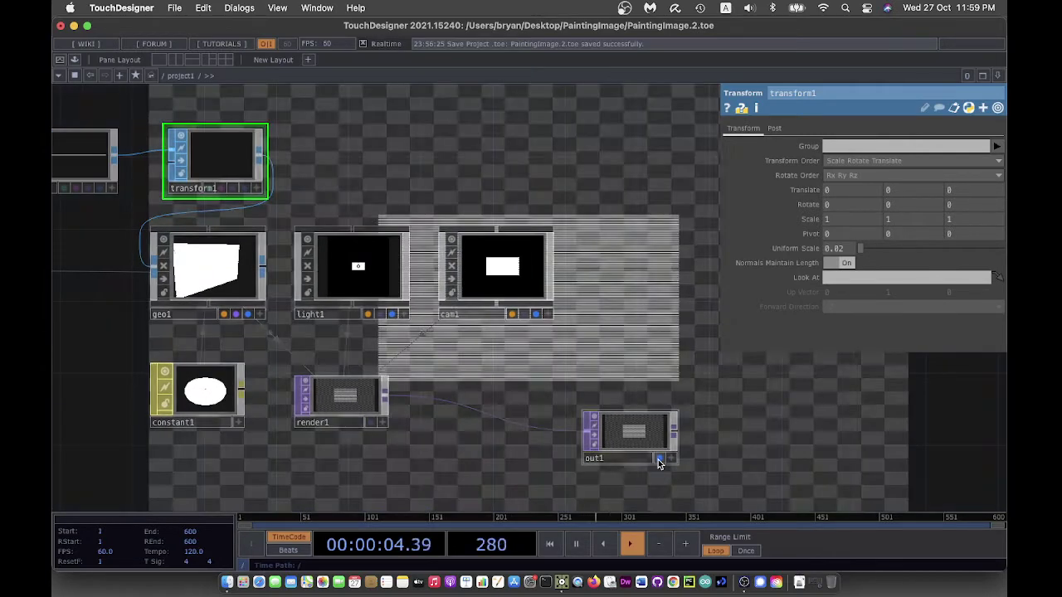
{"action": "left_click", "coordinate": [658, 460]}
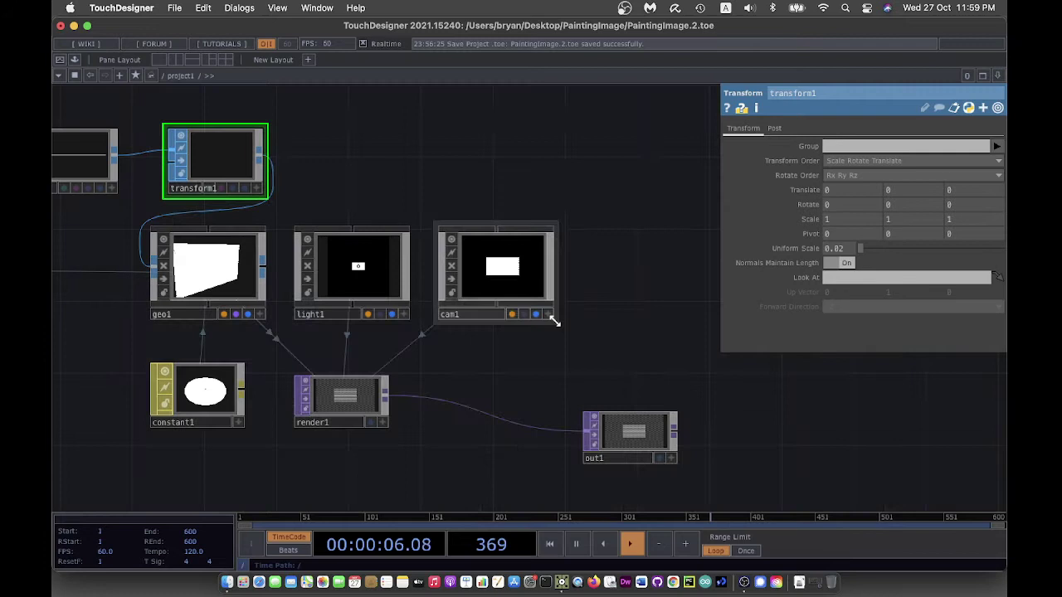
{"action": "left_click", "coordinate": [503, 267]}
{"action": "left_click_drag", "start_coordinate": [978, 175], "coordinate": [925, 229]}
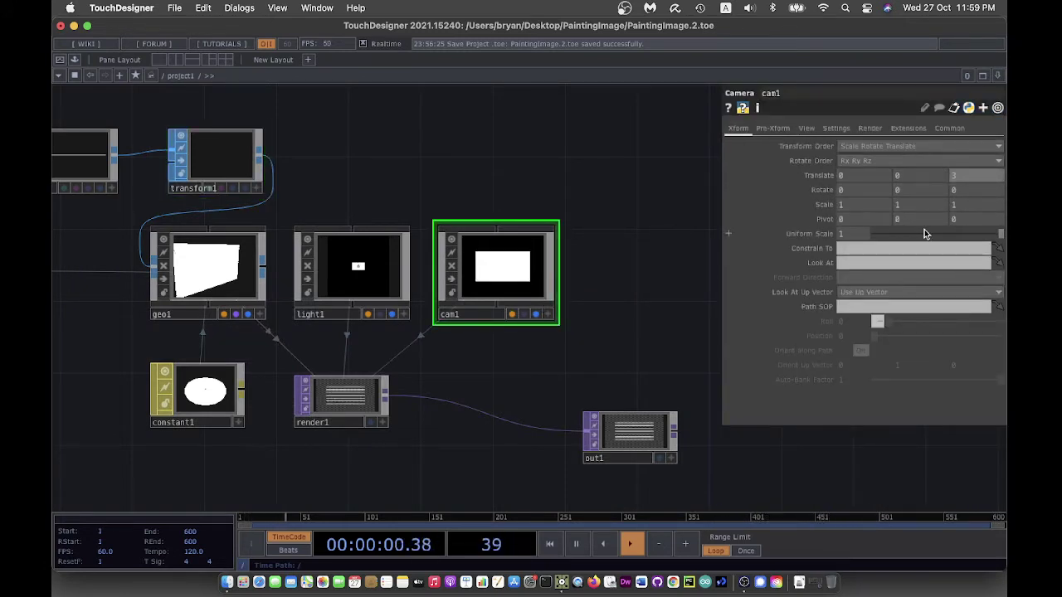
{"action": "left_click", "coordinate": [660, 459]}
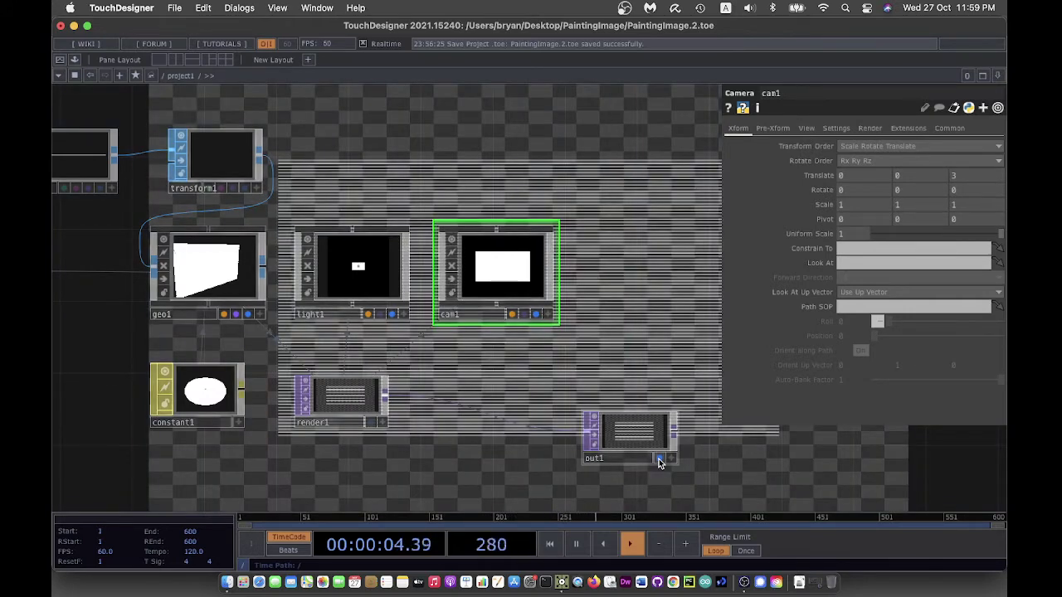
{"action": "left_click", "coordinate": [659, 459]}
Step: Pan to line1, null1, light1, cam1 and render1 and some free space, and open the operator menu
{"action": "left_click_drag", "start_coordinate": [123, 336], "coordinate": [422, 325]}
{"action": "left_click_drag", "start_coordinate": [216, 398], "coordinate": [279, 378]}
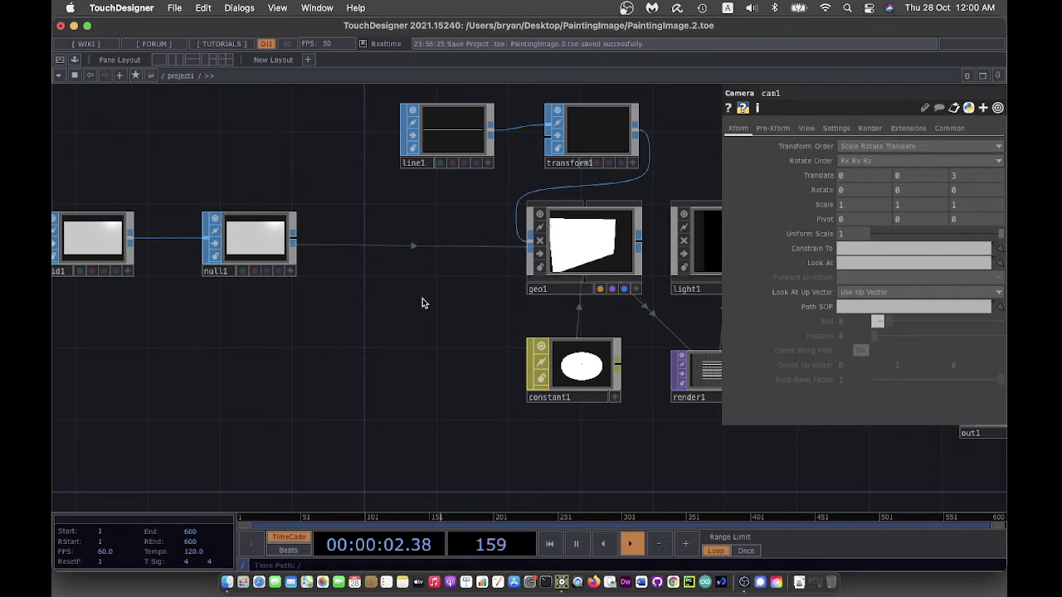
{"action": "left_click_drag", "start_coordinate": [421, 301], "coordinate": [280, 398]}
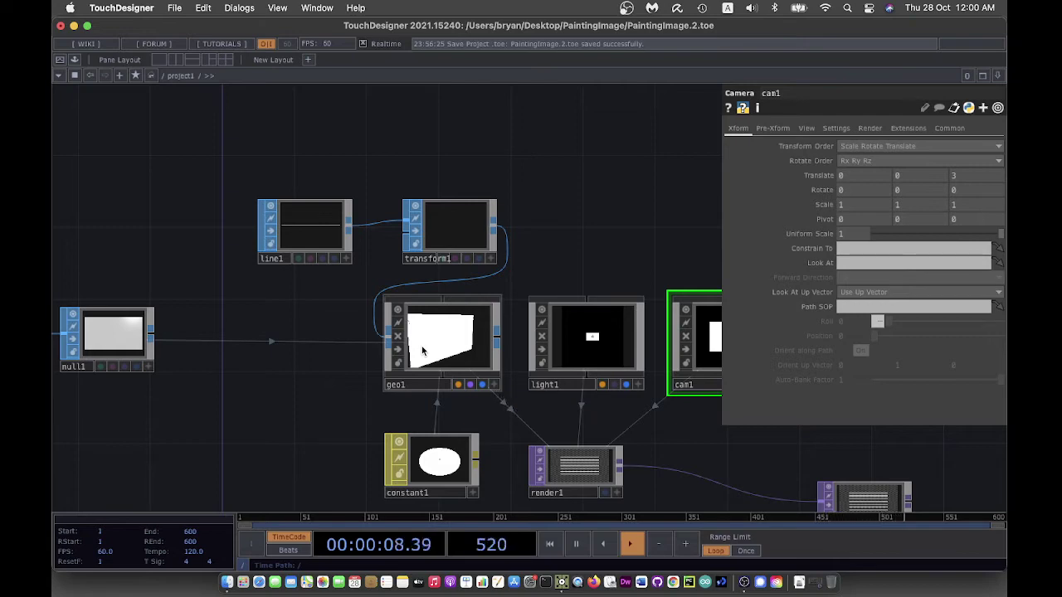
{"action": "left_click_drag", "start_coordinate": [595, 174], "coordinate": [573, 242]}
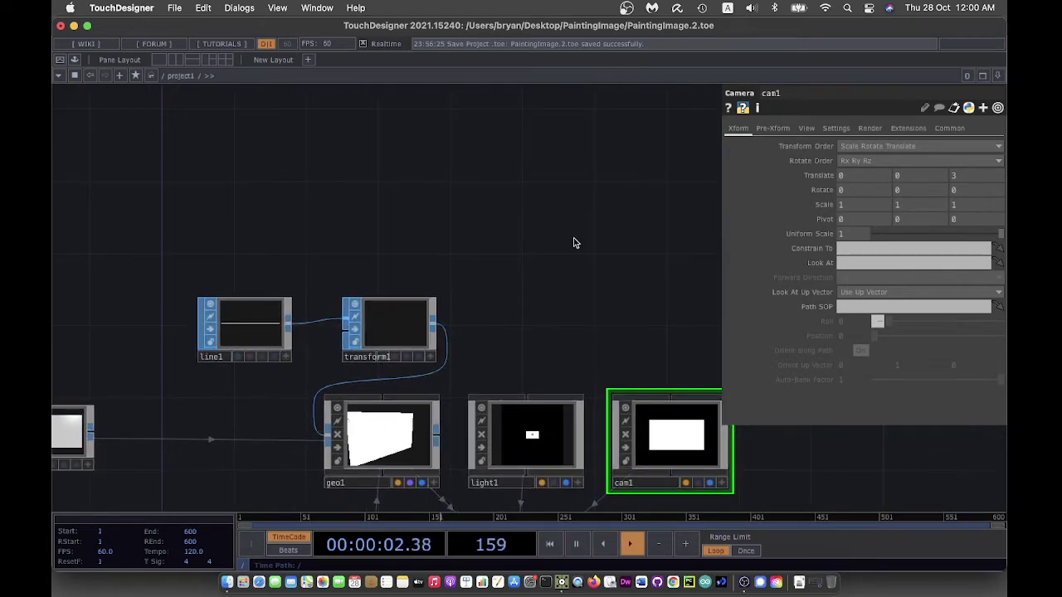
{"action": "key", "text": "Tab"}
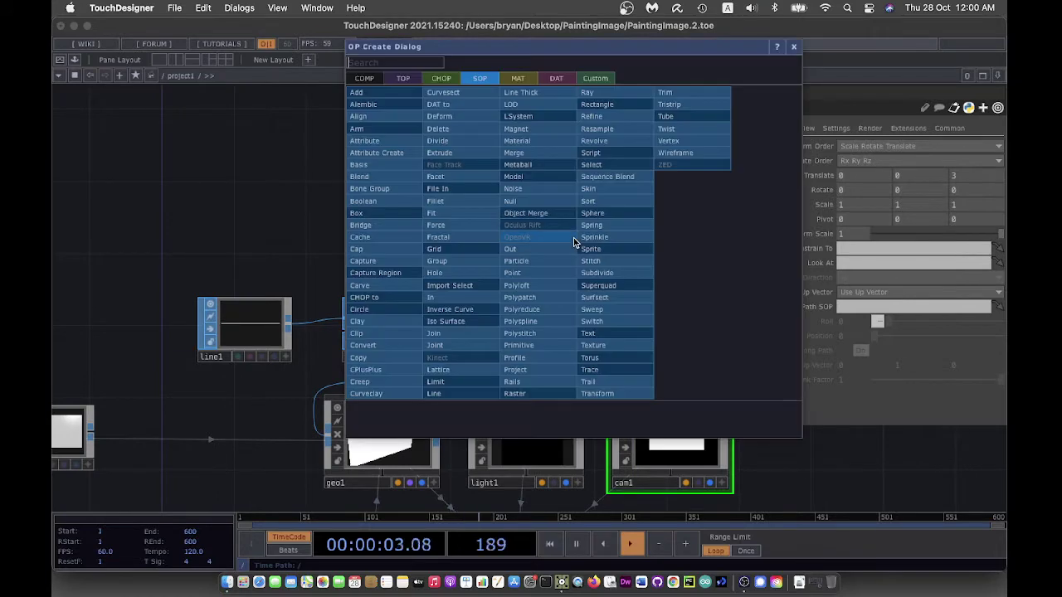
Step: Place a Video Device In TOP, videodevin1, above line1 for the webcam feed
{"action": "left_click", "coordinate": [407, 80]}
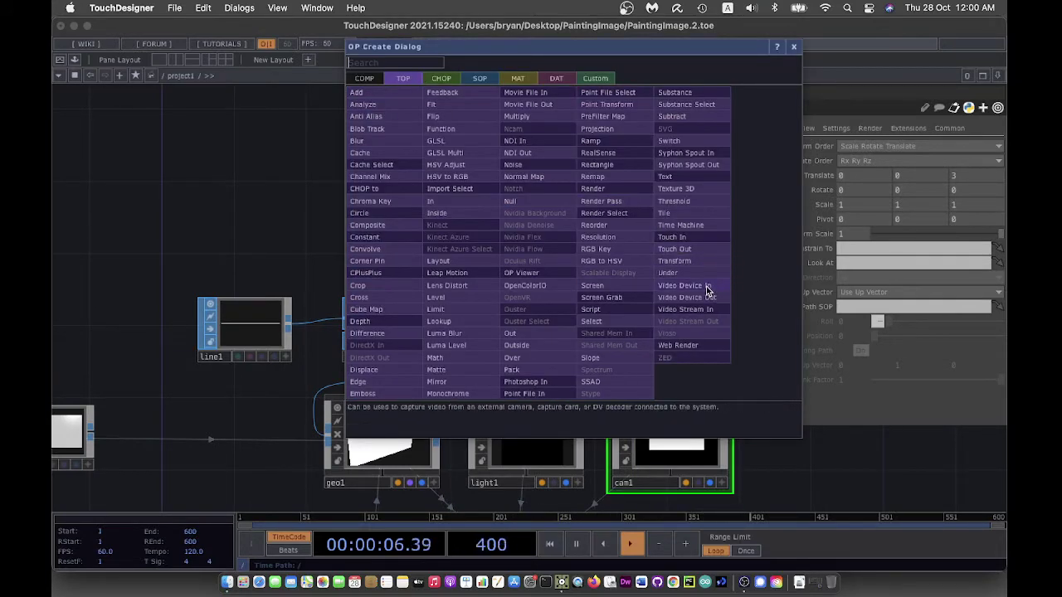
{"action": "left_click", "coordinate": [706, 287]}
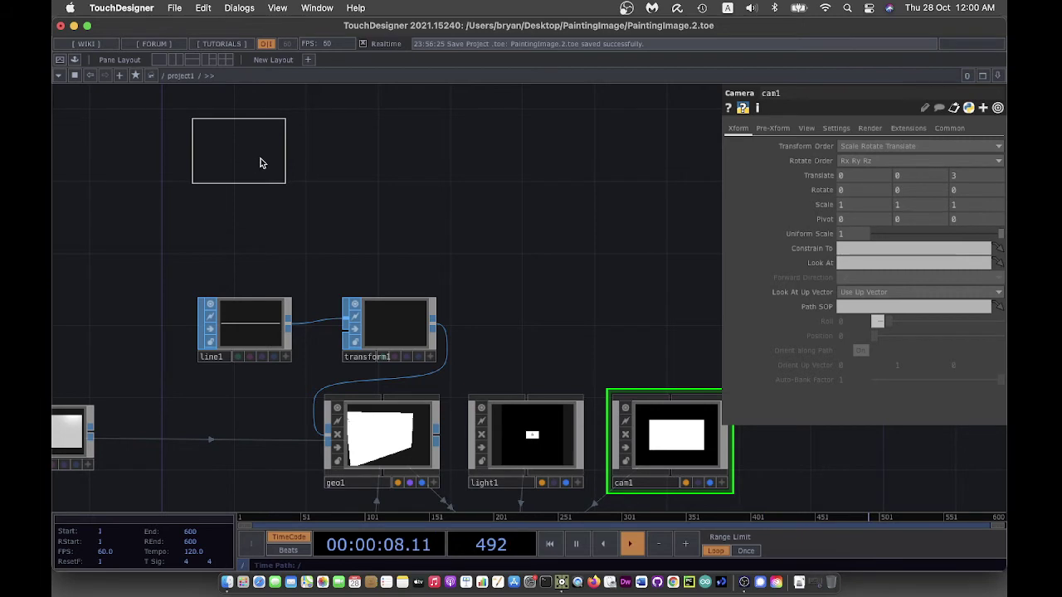
{"action": "left_click", "coordinate": [259, 163]}
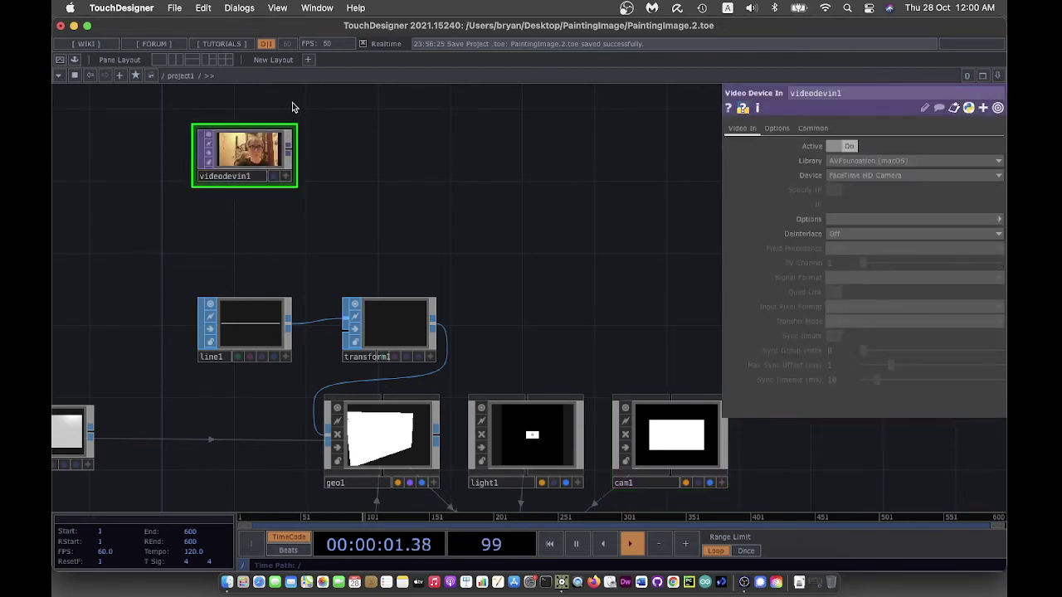
Step: Add a Flip TOP, flip1, after videodevin1 with Flip X turned on
{"action": "right_click", "coordinate": [289, 150]}
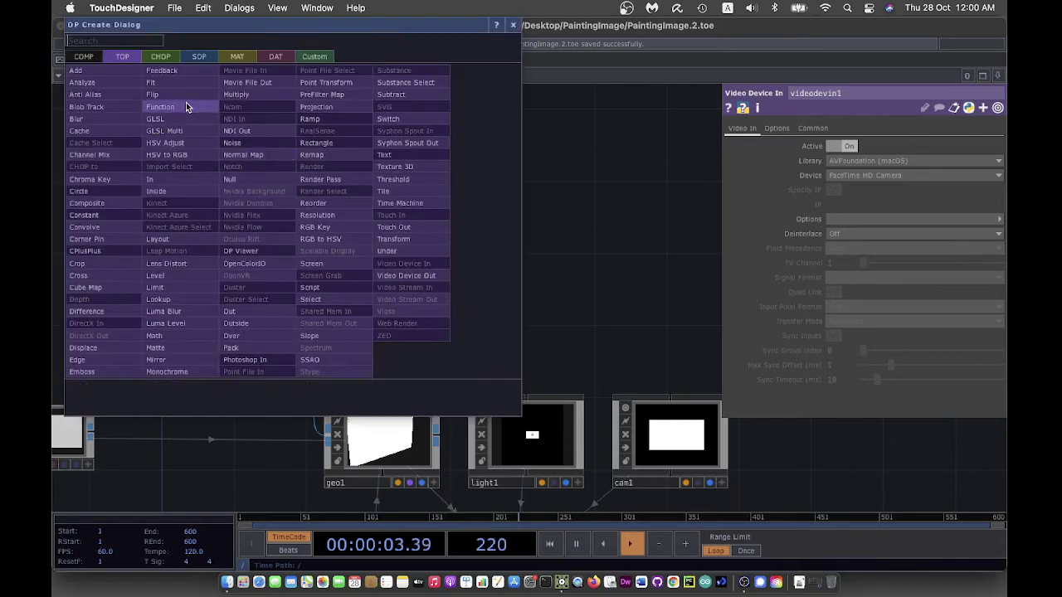
{"action": "left_click", "coordinate": [154, 94]}
{"action": "left_click", "coordinate": [367, 156]}
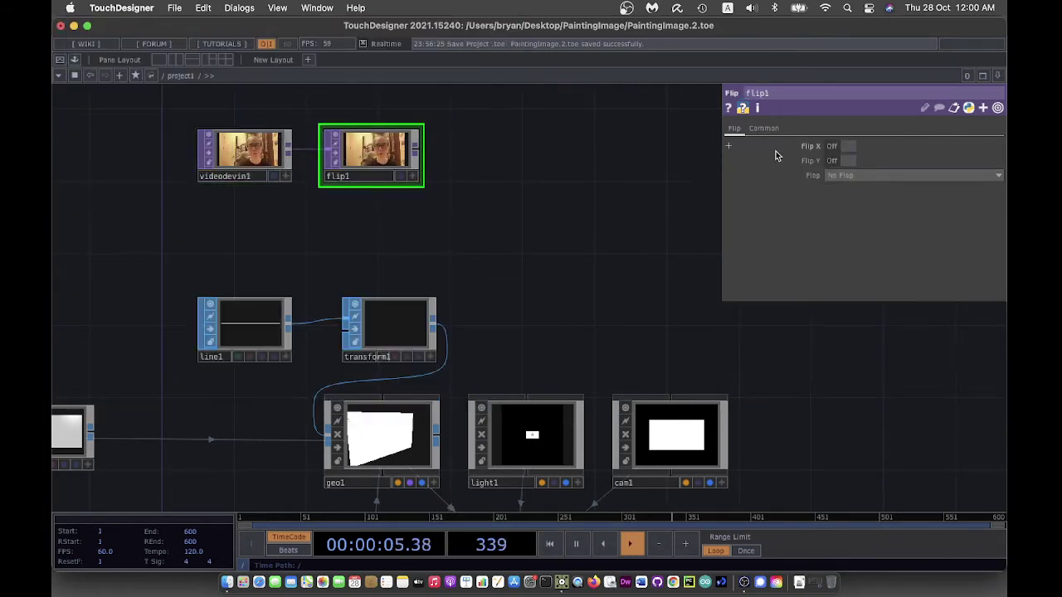
{"action": "left_click", "coordinate": [832, 148]}
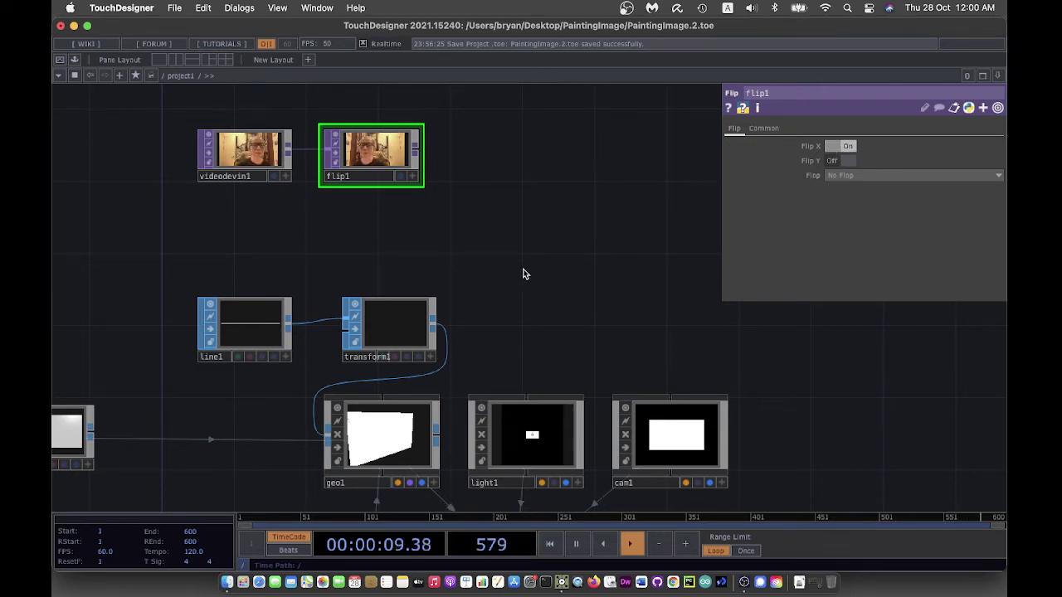
Step: Bring grid1 into view and select it to show its parameters
{"action": "left_click_drag", "start_coordinate": [523, 274], "coordinate": [484, 257]}
{"action": "left_click_drag", "start_coordinate": [199, 381], "coordinate": [442, 321]}
{"action": "left_click", "coordinate": [110, 356]}
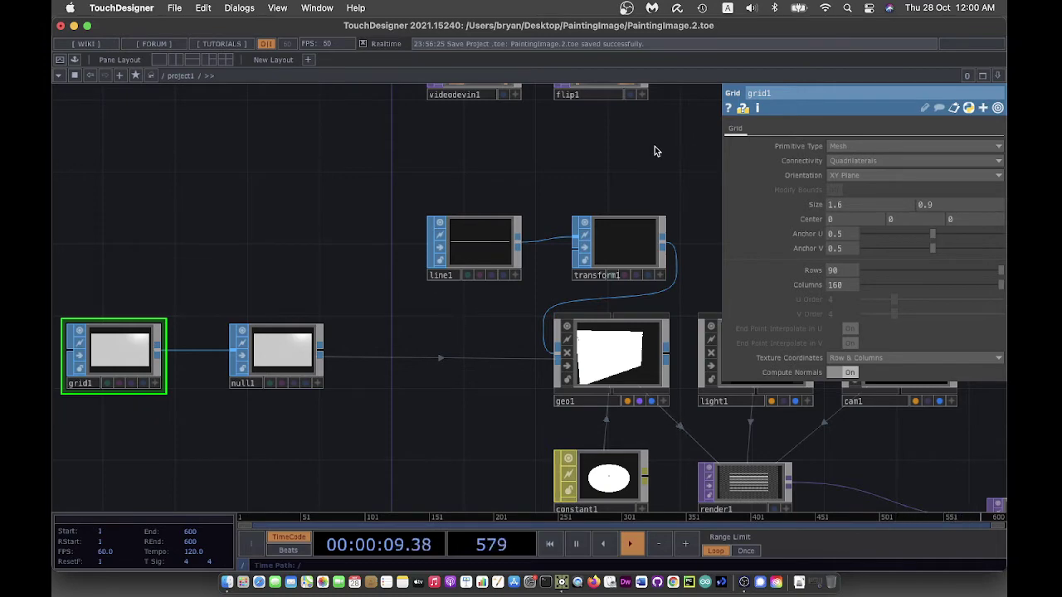
Step: Add a Resolution TOP, res1, after flip1 and line it up in the webcam row
{"action": "middle_click_drag", "start_coordinate": [656, 151], "coordinate": [404, 230]}
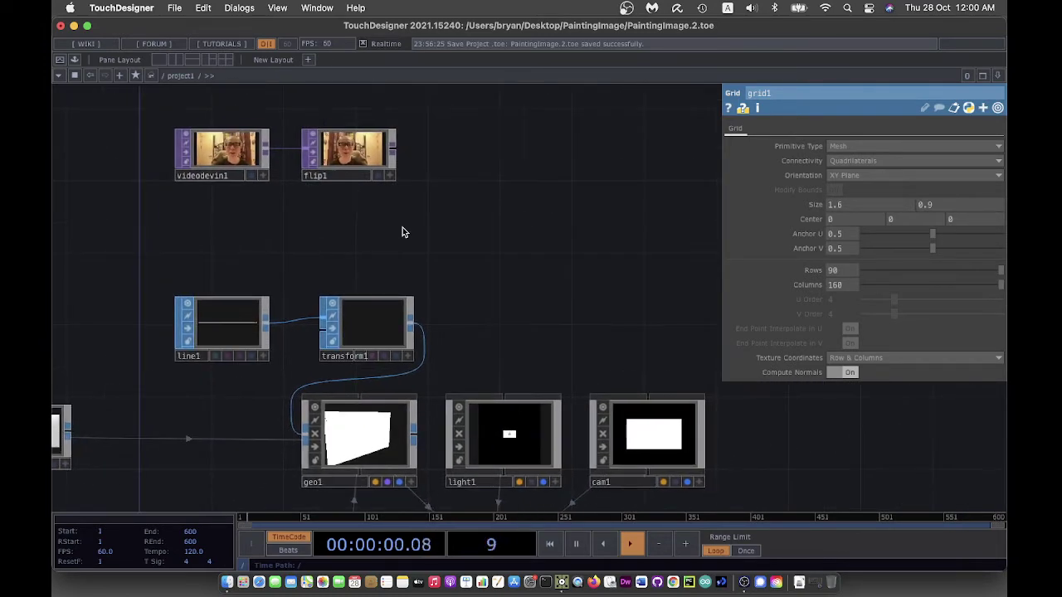
{"action": "right_click", "coordinate": [395, 149]}
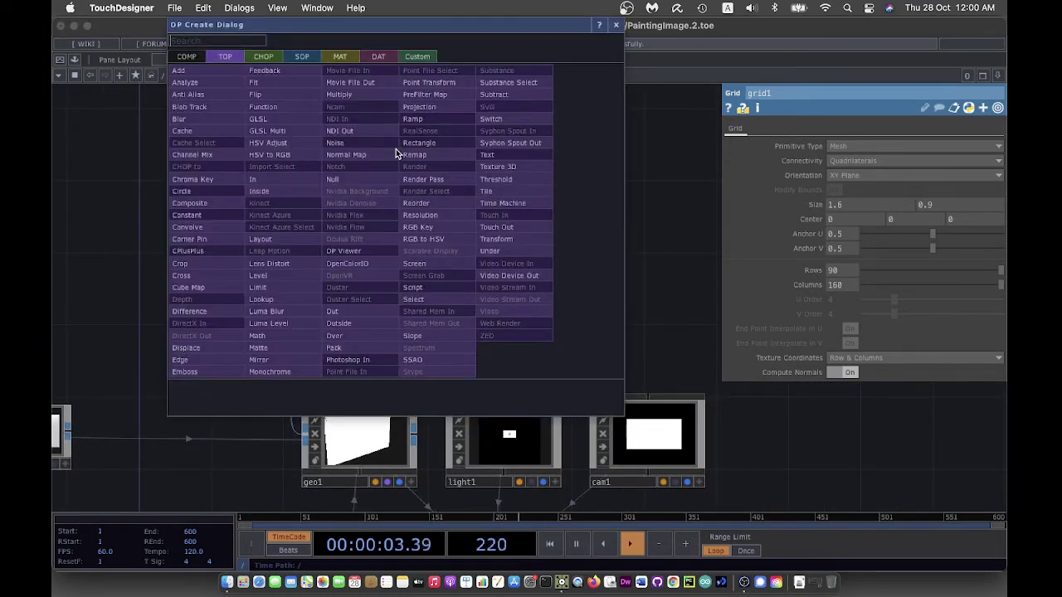
{"action": "left_click", "coordinate": [446, 214]}
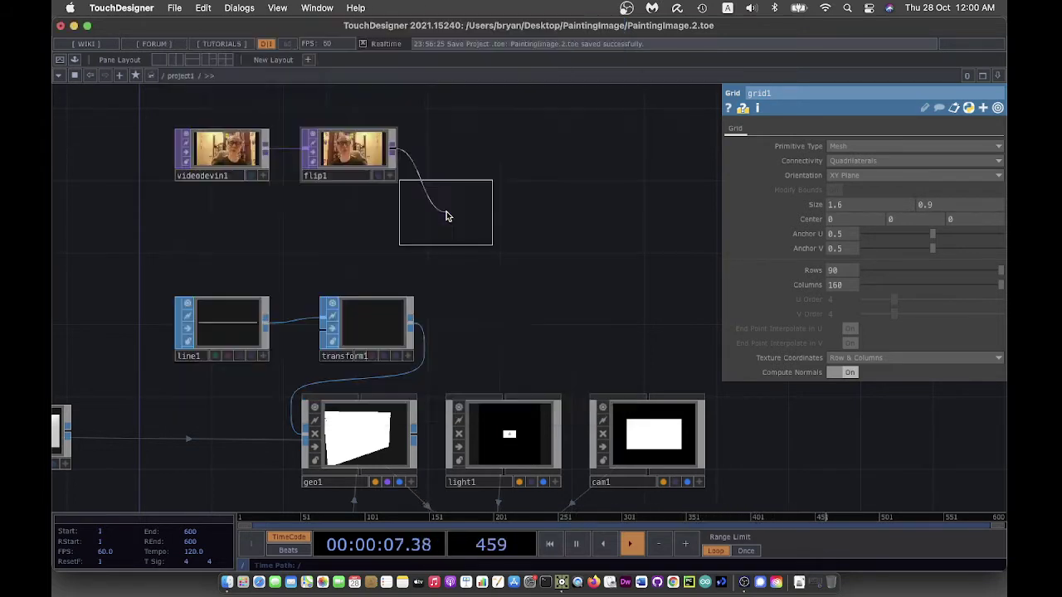
{"action": "left_click", "coordinate": [489, 162]}
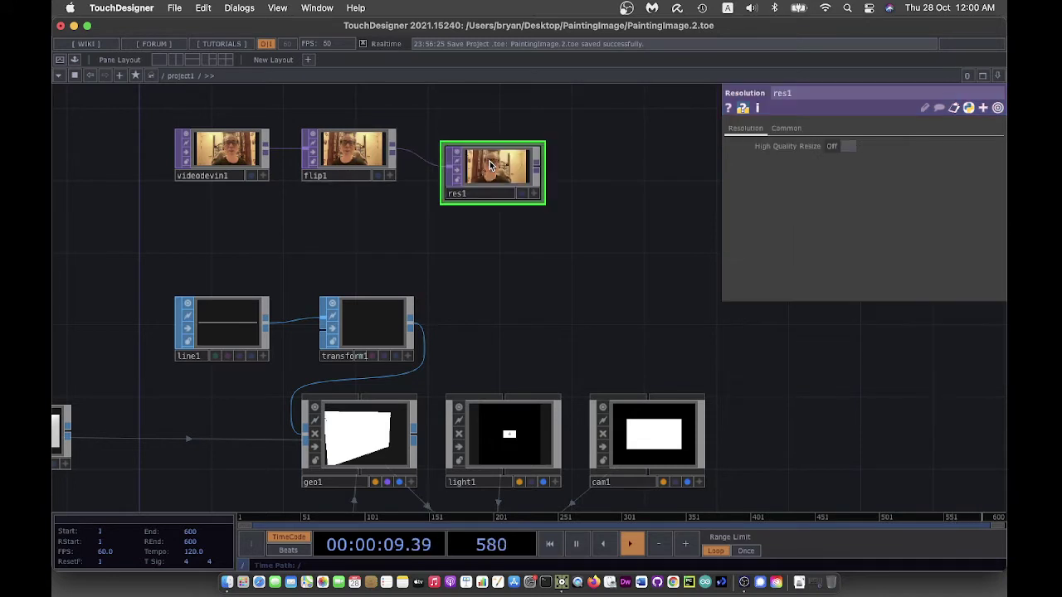
{"action": "left_click_drag", "start_coordinate": [489, 163], "coordinate": [489, 145]}
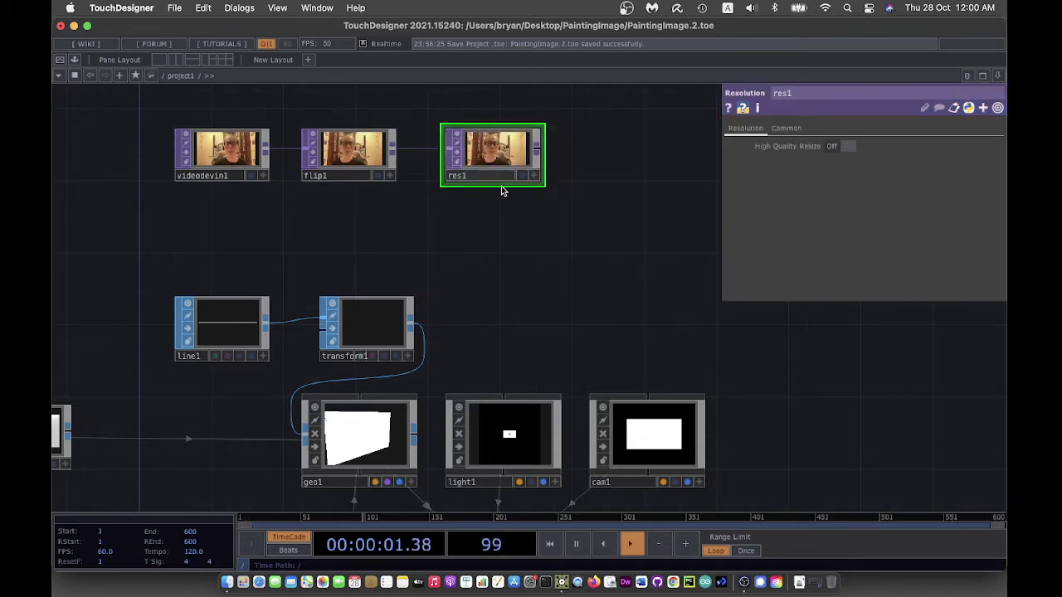
Step: Set res1's Output Resolution to a custom 160 x 90
{"action": "left_click", "coordinate": [785, 128]}
{"action": "left_click", "coordinate": [857, 146]}
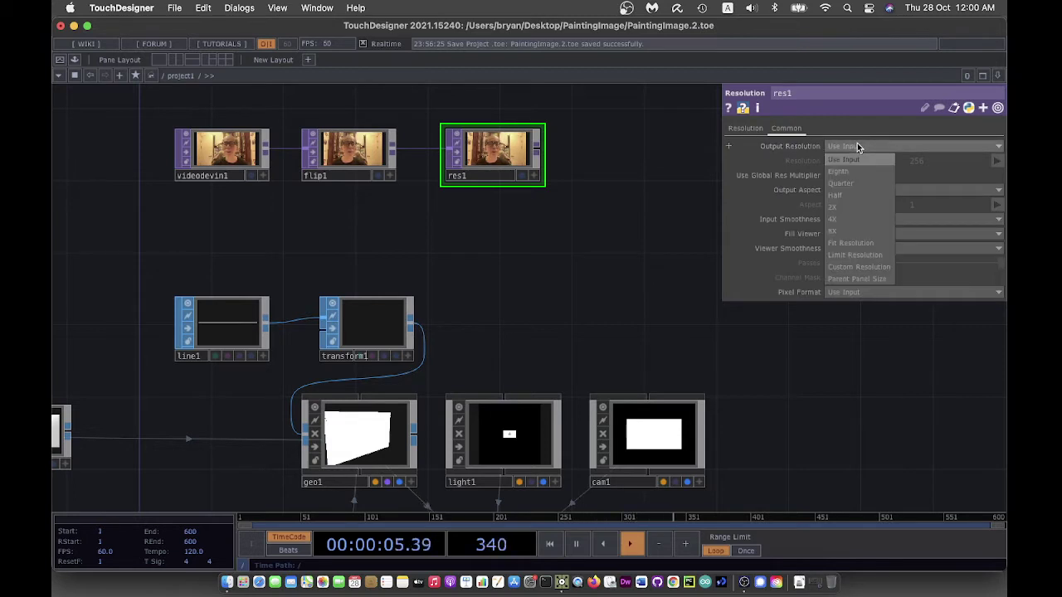
{"action": "left_click", "coordinate": [863, 265]}
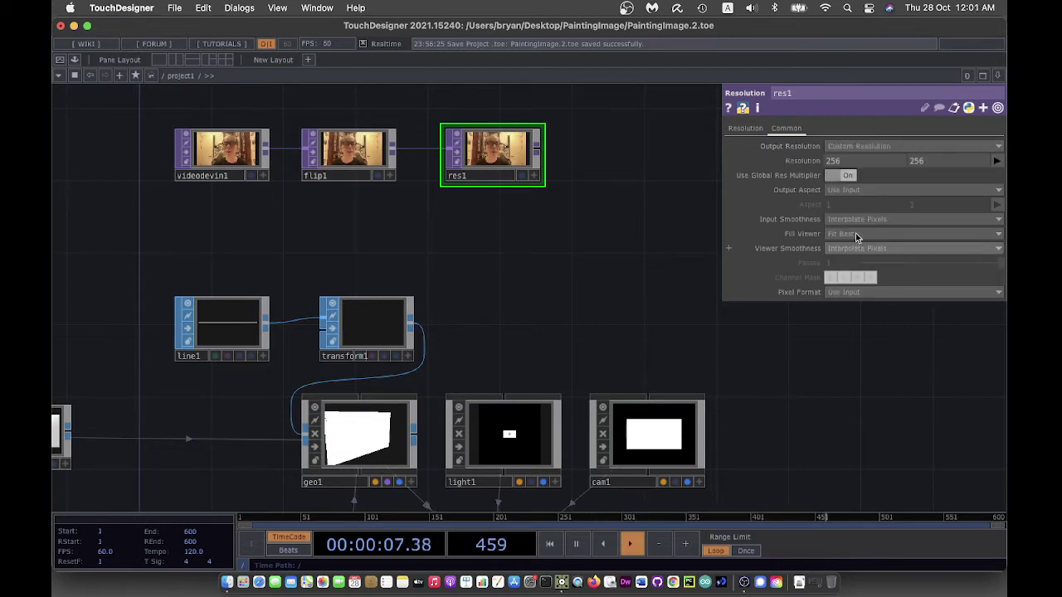
{"action": "type", "text": "1"}
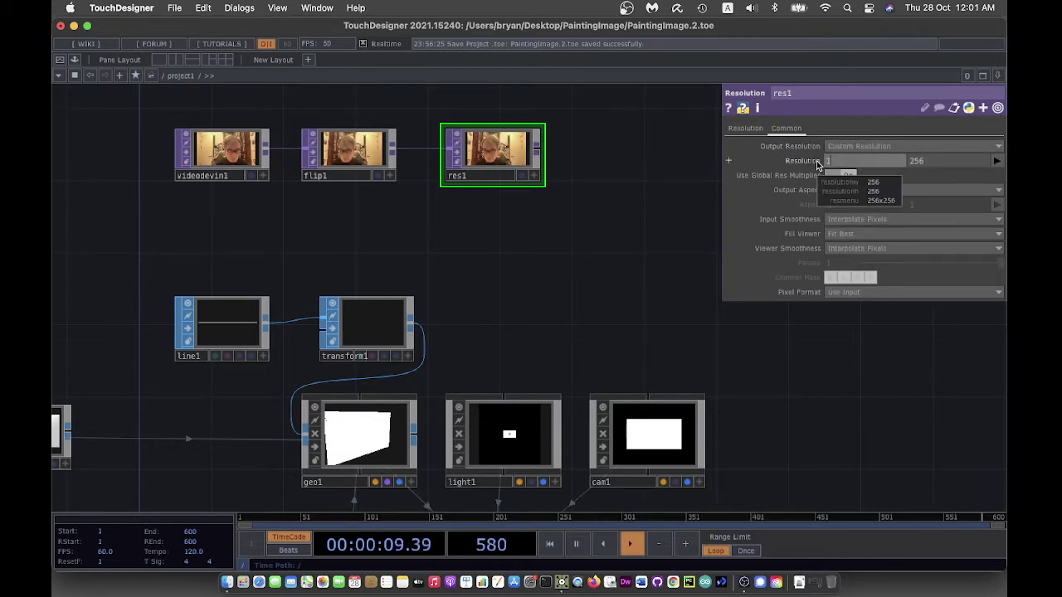
{"action": "type", "text": "60"}
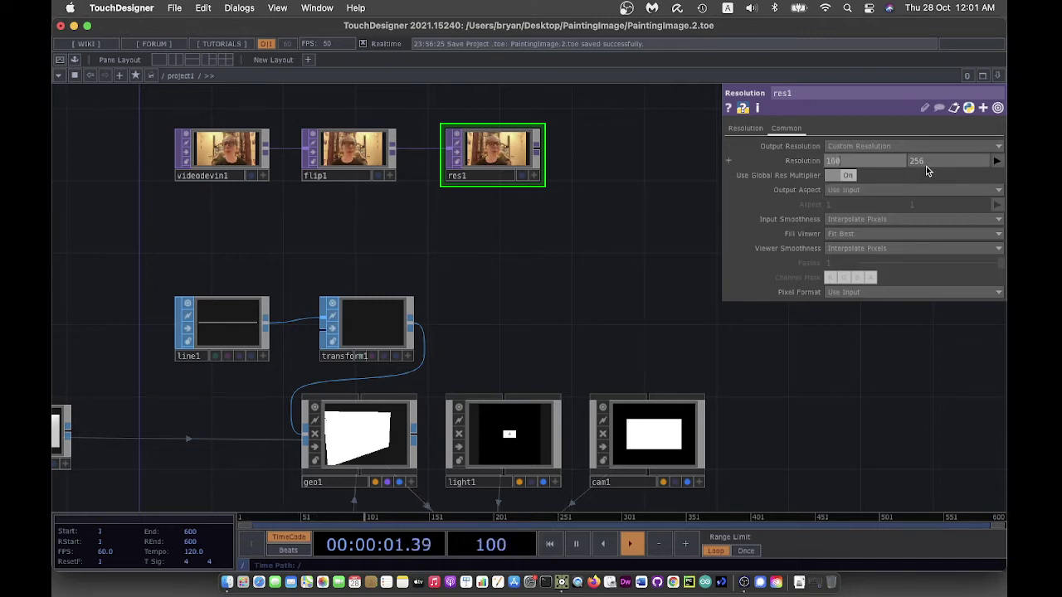
{"action": "left_click", "coordinate": [921, 165]}
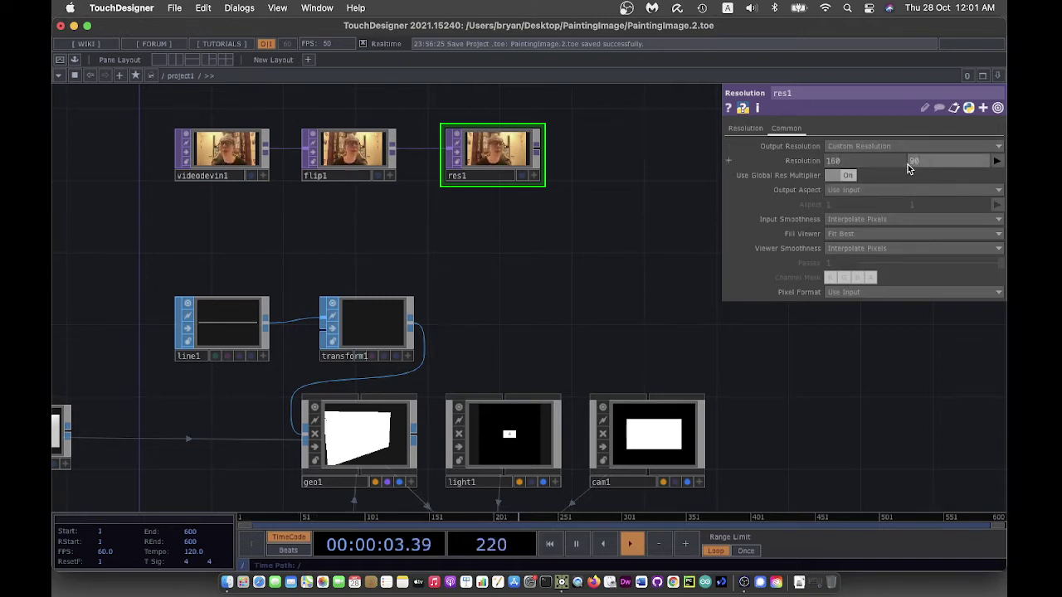
{"action": "type", "text": "90"}
{"action": "key", "text": "Return"}
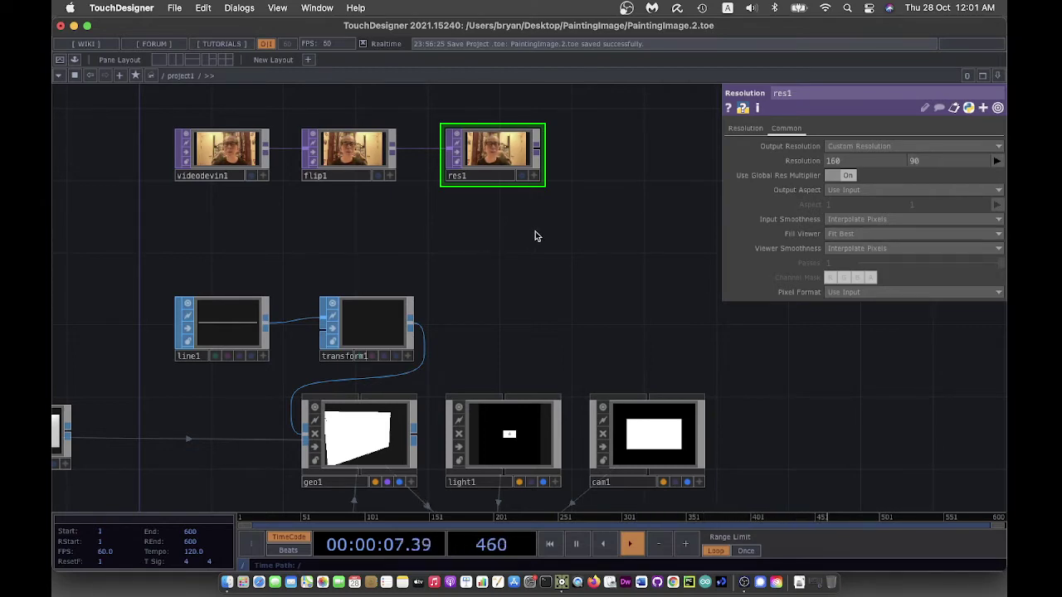
Step: Set res1's Input and Viewer Smoothness to Nearest Pixel
{"action": "scroll", "coordinate": [535, 237], "scroll_direction": "up", "scroll_amount": 2}
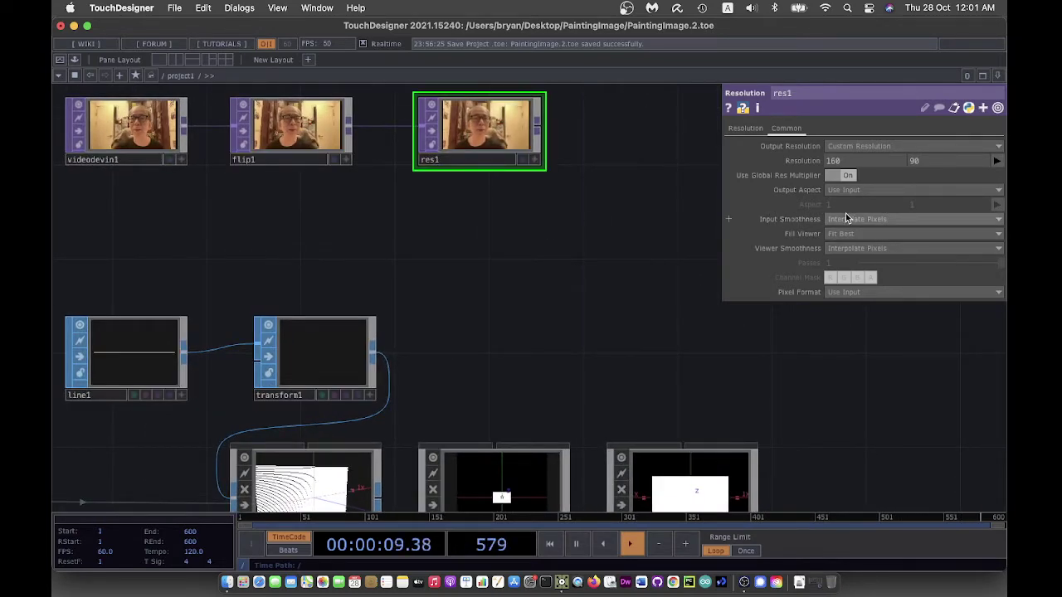
{"action": "left_click", "coordinate": [846, 218]}
{"action": "left_click", "coordinate": [847, 237]}
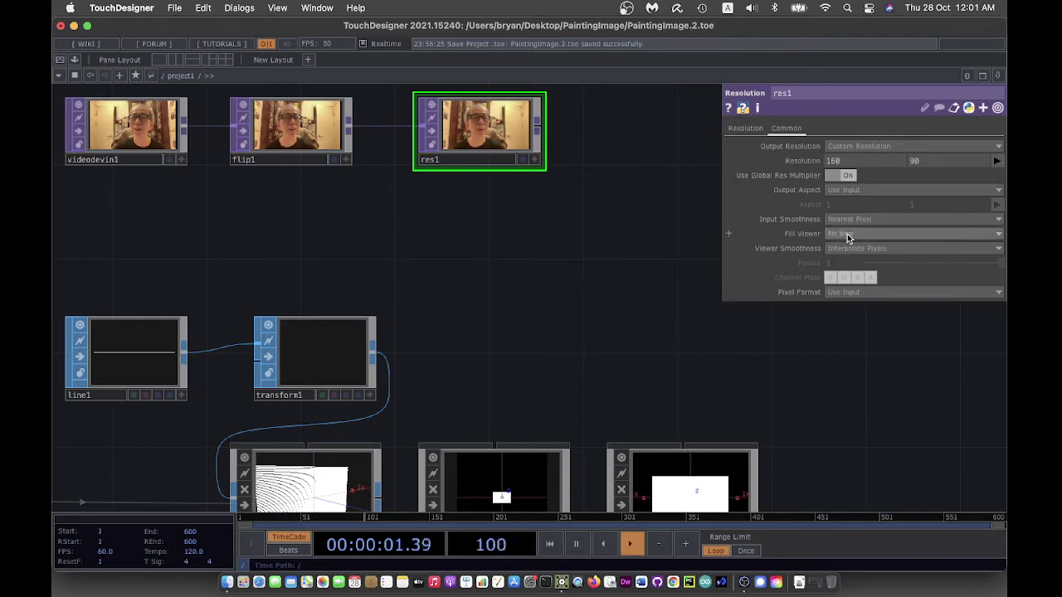
{"action": "left_click", "coordinate": [839, 249]}
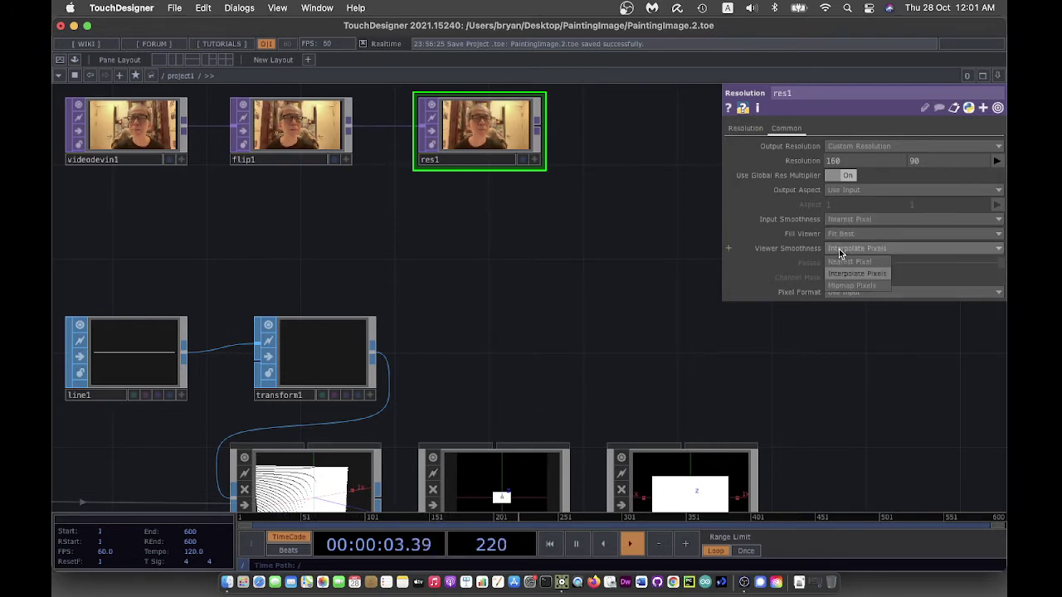
{"action": "left_click", "coordinate": [845, 262]}
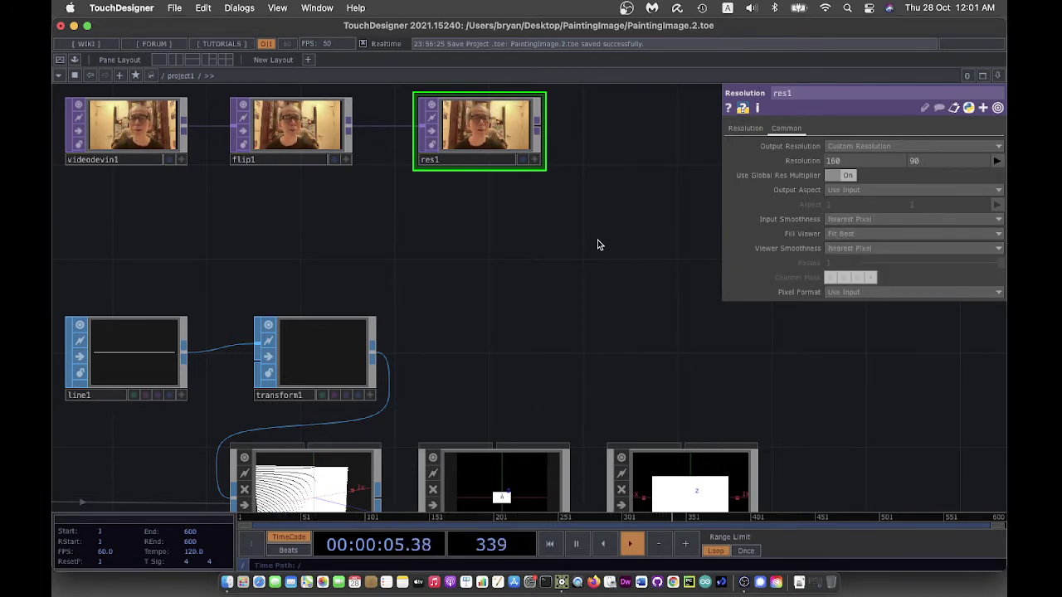
Step: Preview res1's pixelated webcam image behind the network, then reposition the view
{"action": "scroll", "coordinate": [597, 240], "scroll_direction": "up", "scroll_amount": 3}
{"action": "left_click", "coordinate": [568, 220]}
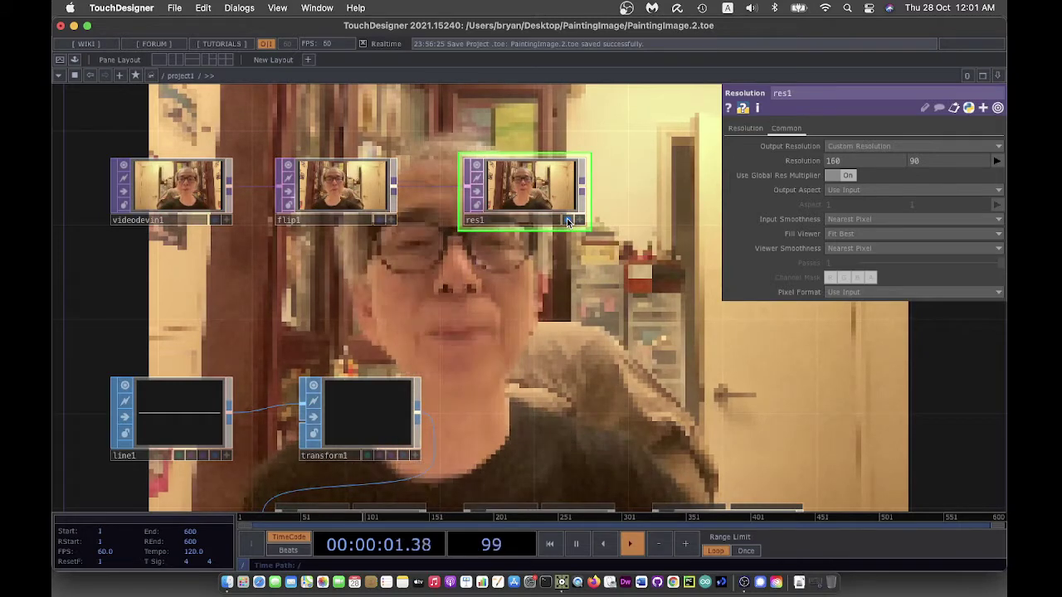
{"action": "left_click", "coordinate": [566, 218]}
{"action": "left_click_drag", "start_coordinate": [590, 313], "coordinate": [504, 253]}
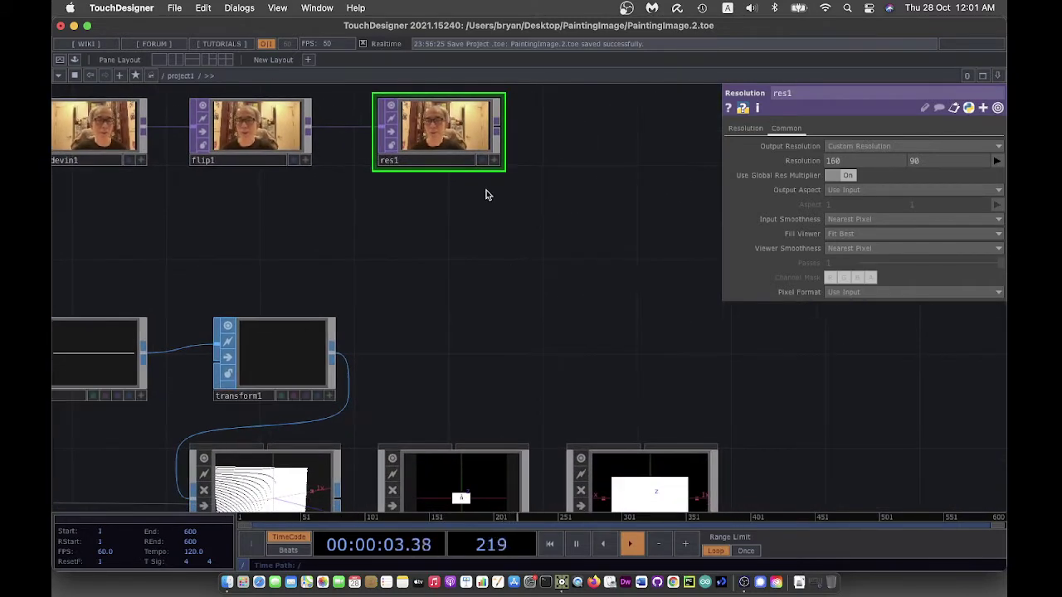
{"action": "left_click_drag", "start_coordinate": [399, 256], "coordinate": [523, 257]}
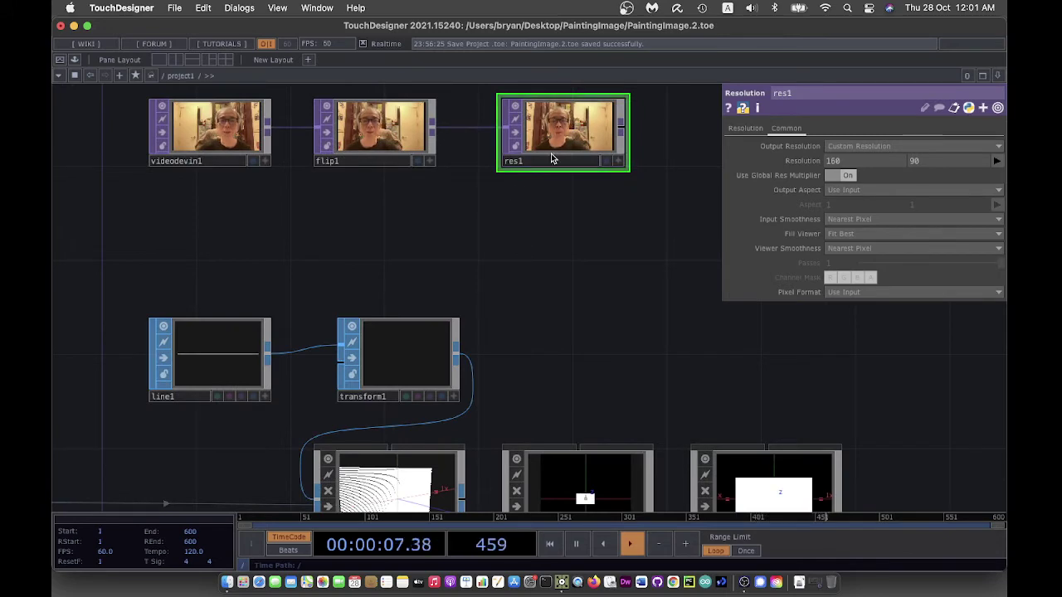
{"action": "left_click_drag", "start_coordinate": [578, 251], "coordinate": [477, 257]}
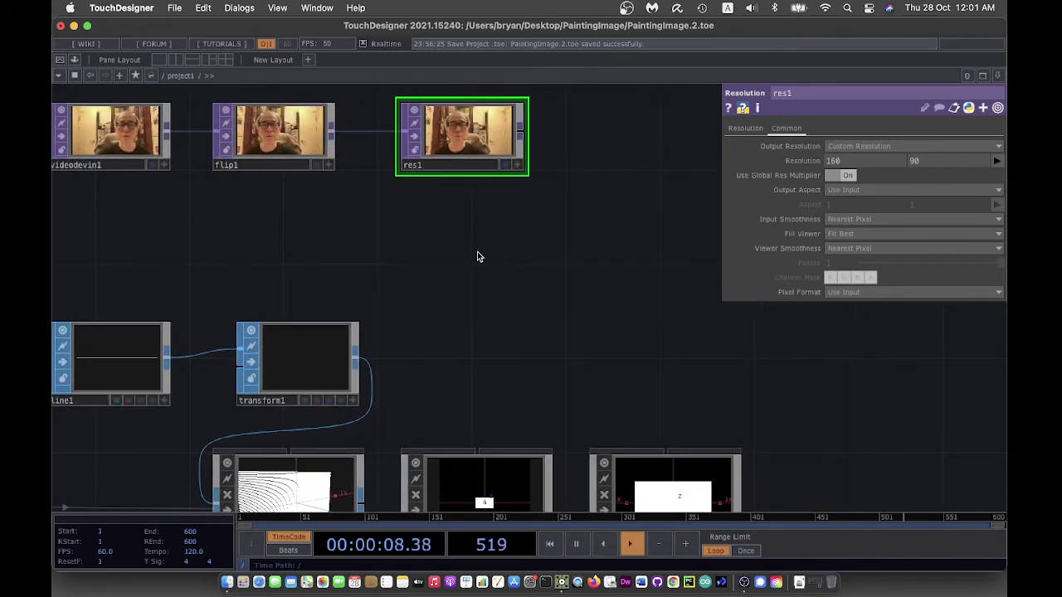
Step: Append a Null TOP, null2, below res1 and recenter the network view
{"action": "right_click", "coordinate": [521, 138]}
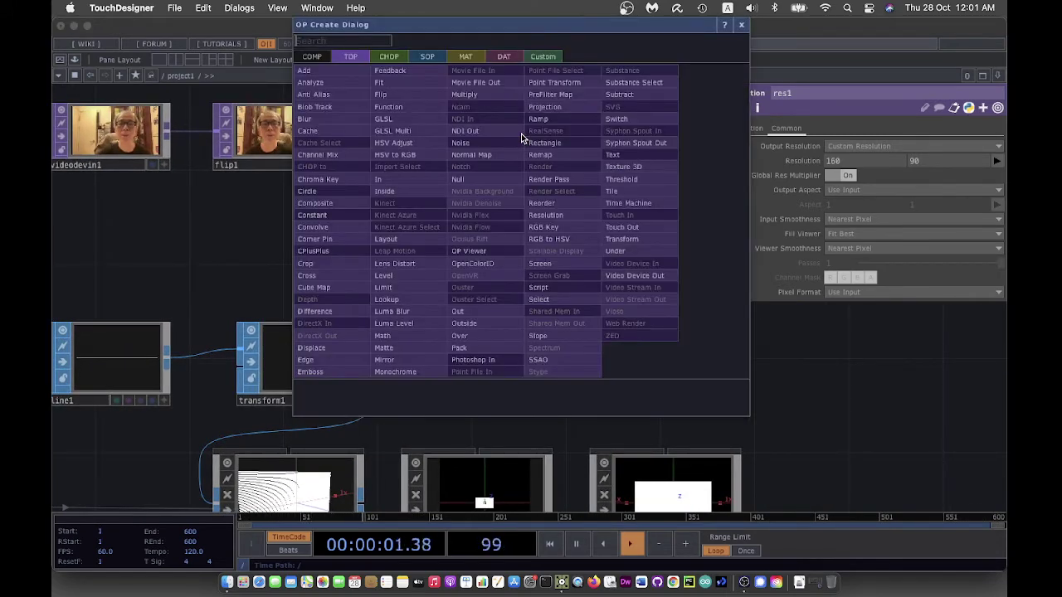
{"action": "left_click", "coordinate": [499, 178]}
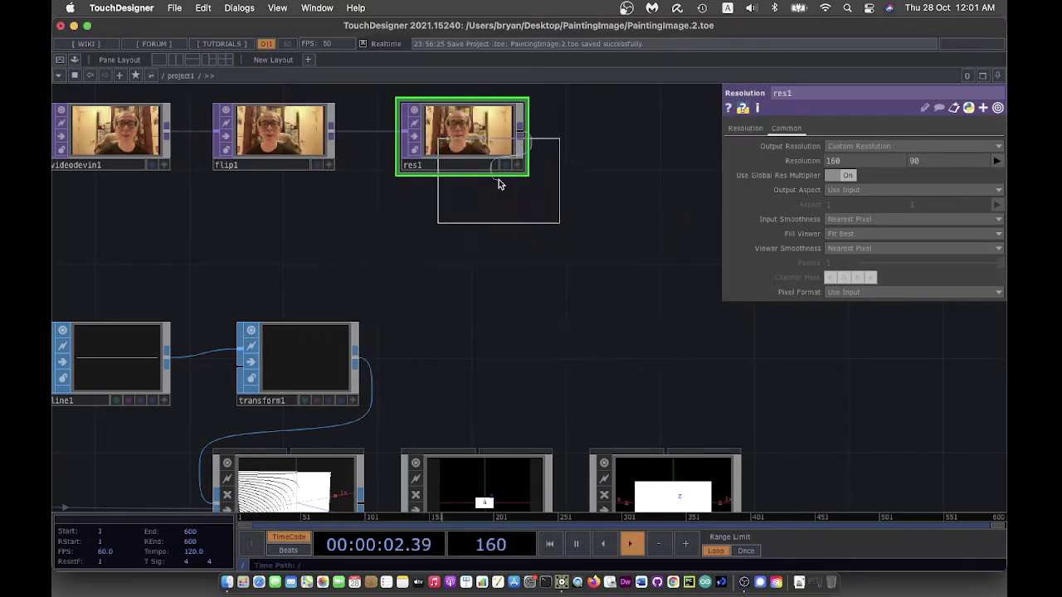
{"action": "left_click", "coordinate": [461, 256]}
{"action": "scroll", "coordinate": [271, 216], "scroll_direction": "down", "scroll_amount": 2}
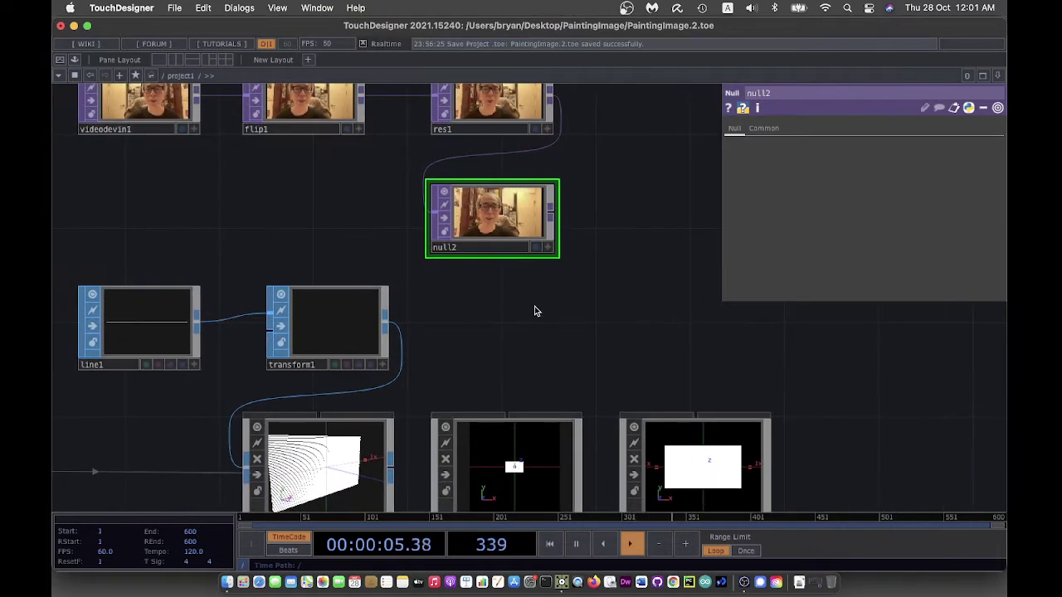
{"action": "scroll", "coordinate": [535, 311], "scroll_direction": "down", "scroll_amount": 2}
{"action": "left_click_drag", "start_coordinate": [611, 299], "coordinate": [548, 257]}
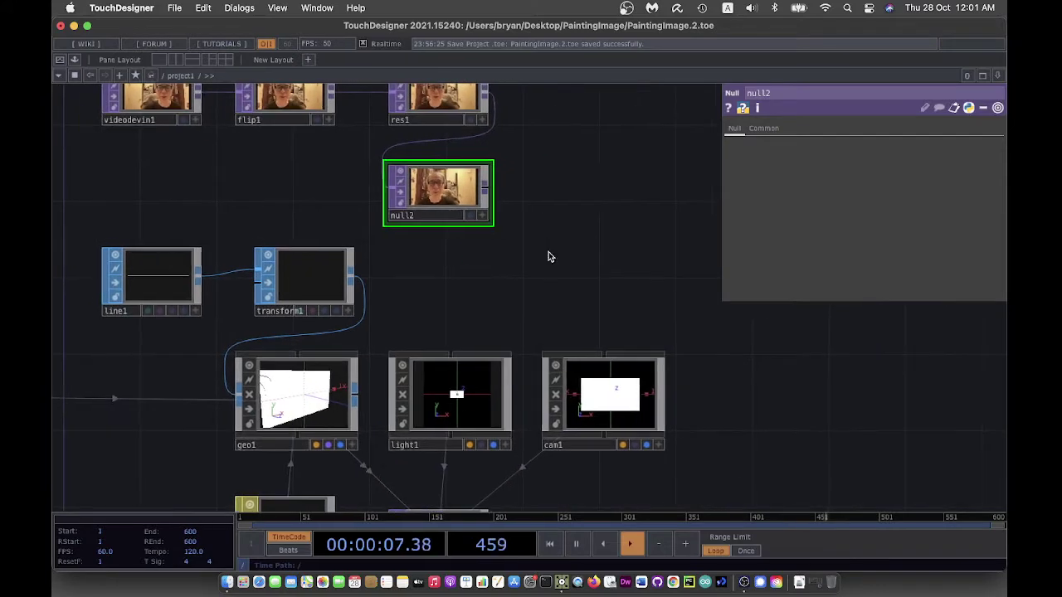
Step: Use null2 as geo1's instance colour source, mapping R, G, B to r, g, b
{"action": "left_click", "coordinate": [288, 402]}
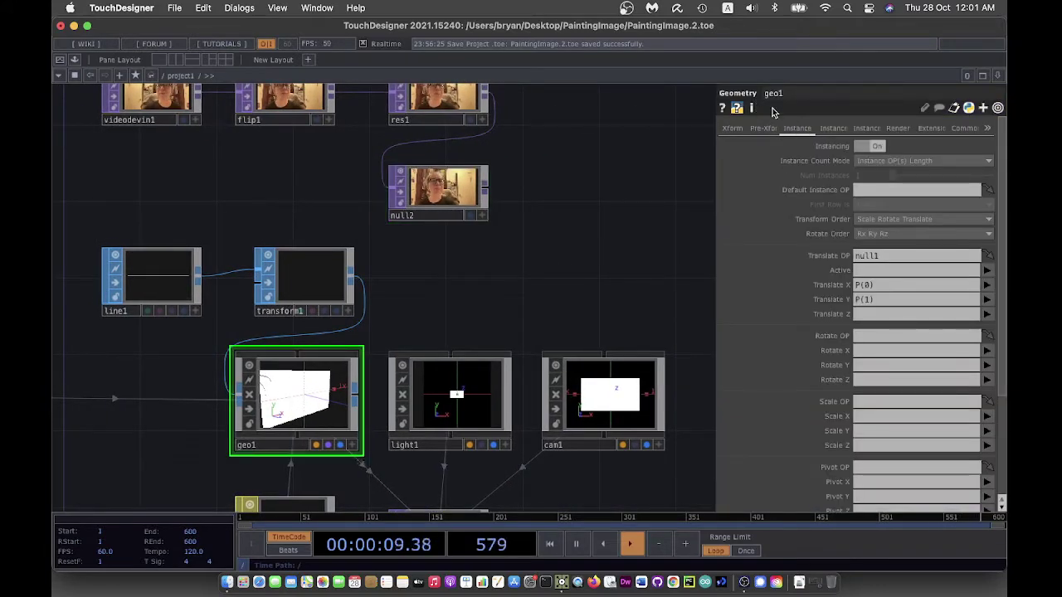
{"action": "left_click", "coordinate": [833, 130]}
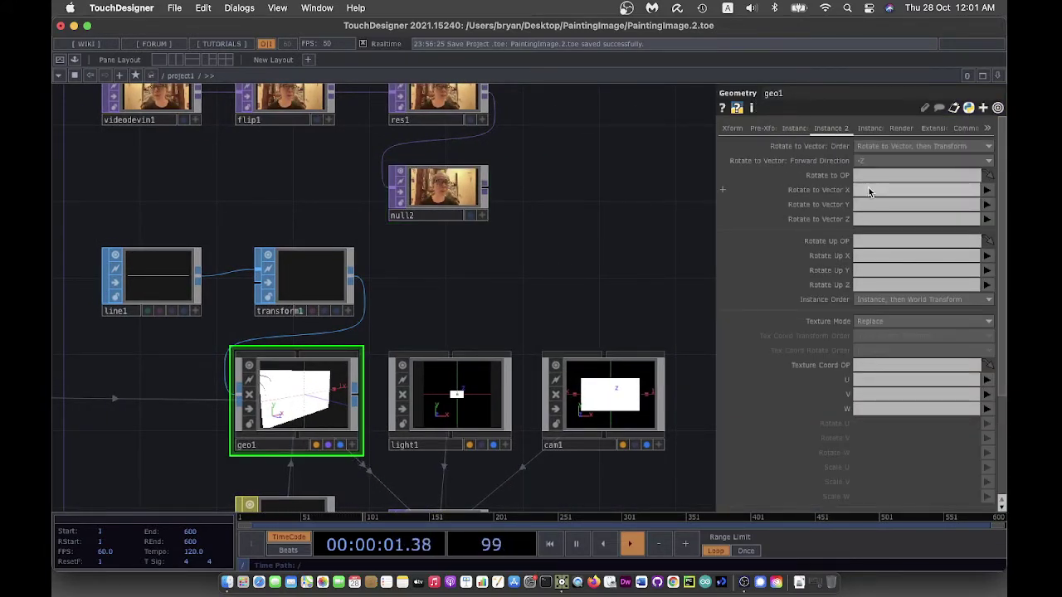
{"action": "scroll", "coordinate": [936, 413], "scroll_direction": "down", "scroll_amount": 5}
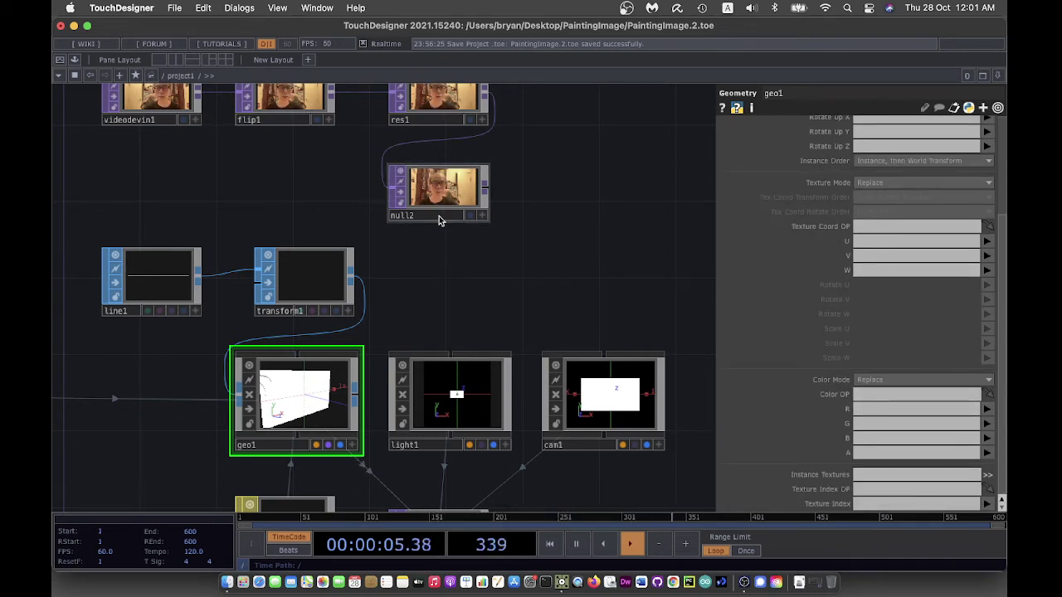
{"action": "left_click_drag", "start_coordinate": [435, 193], "coordinate": [880, 398]}
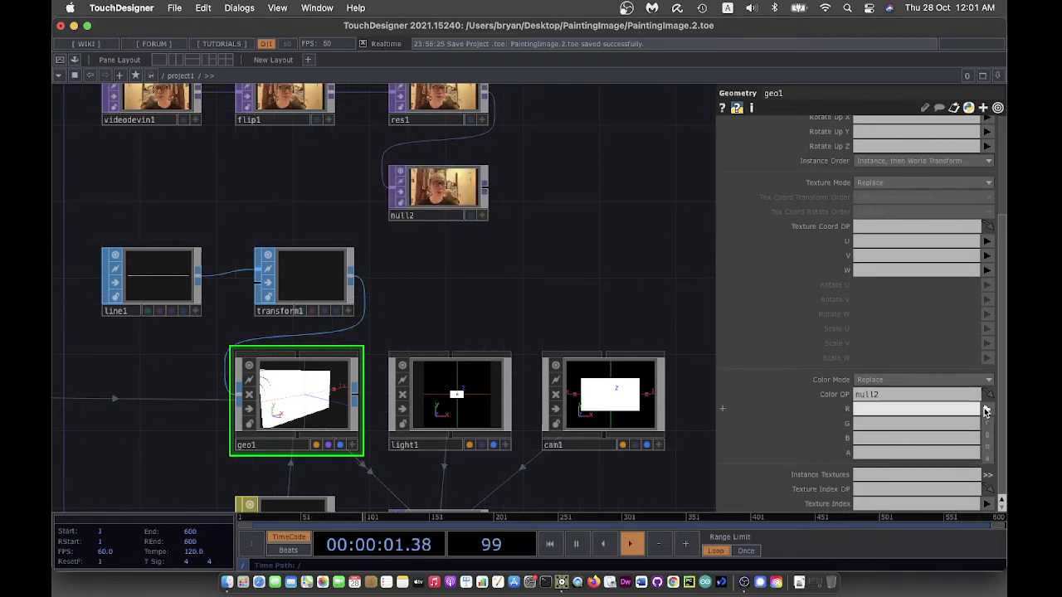
{"action": "left_click", "coordinate": [985, 411]}
{"action": "type", "text": "r"}
{"action": "key", "text": "Return"}
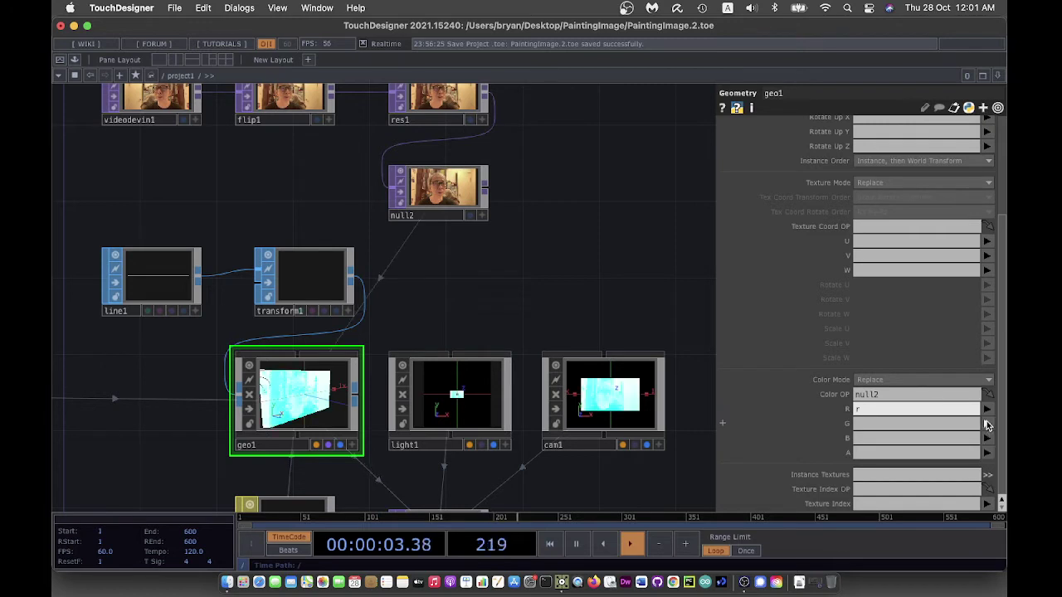
{"action": "left_click", "coordinate": [987, 424]}
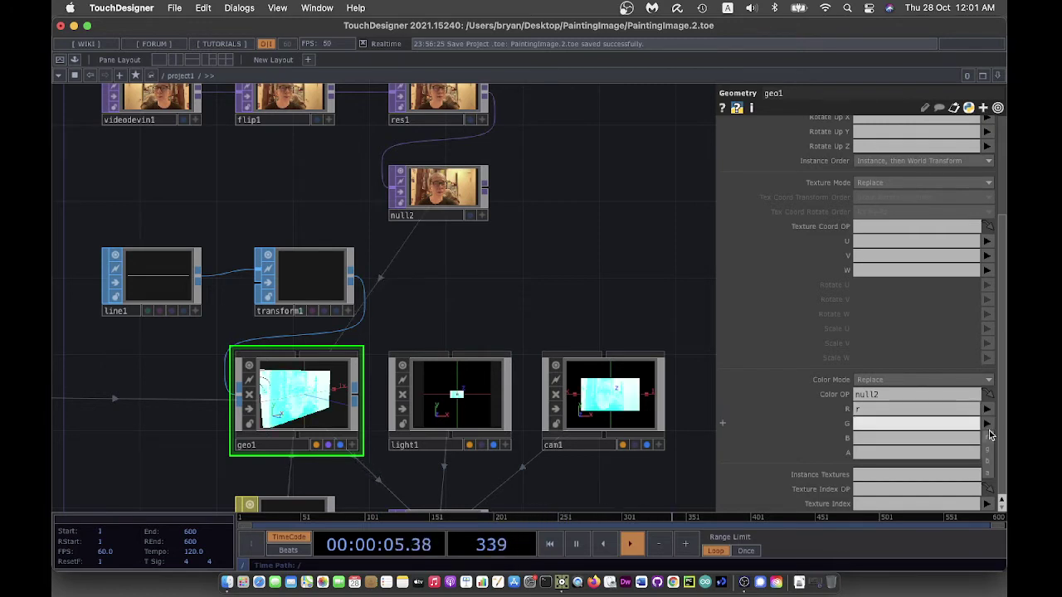
{"action": "left_click", "coordinate": [989, 455]}
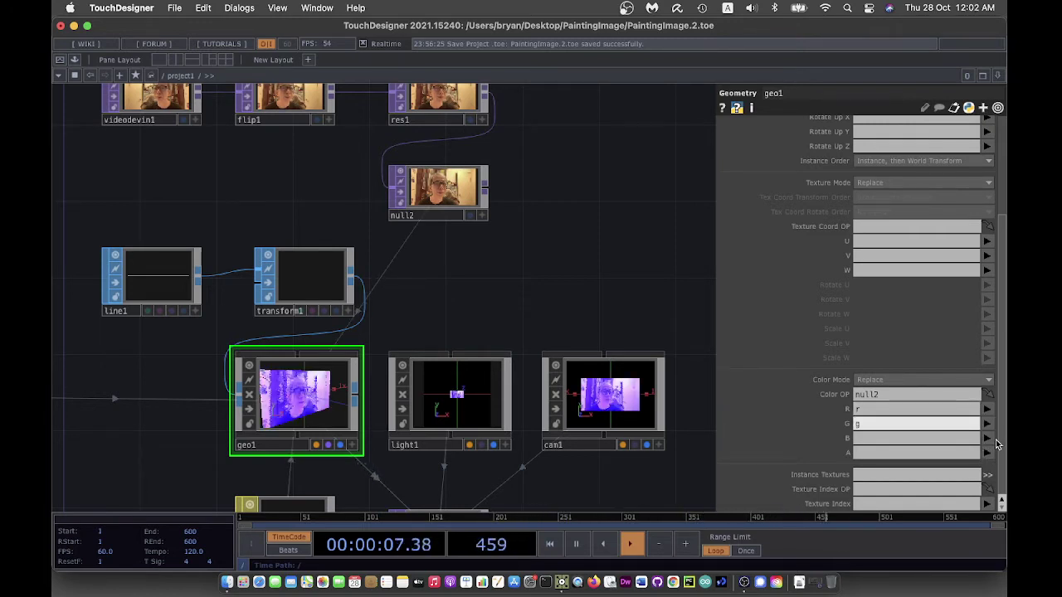
{"action": "left_click", "coordinate": [988, 440]}
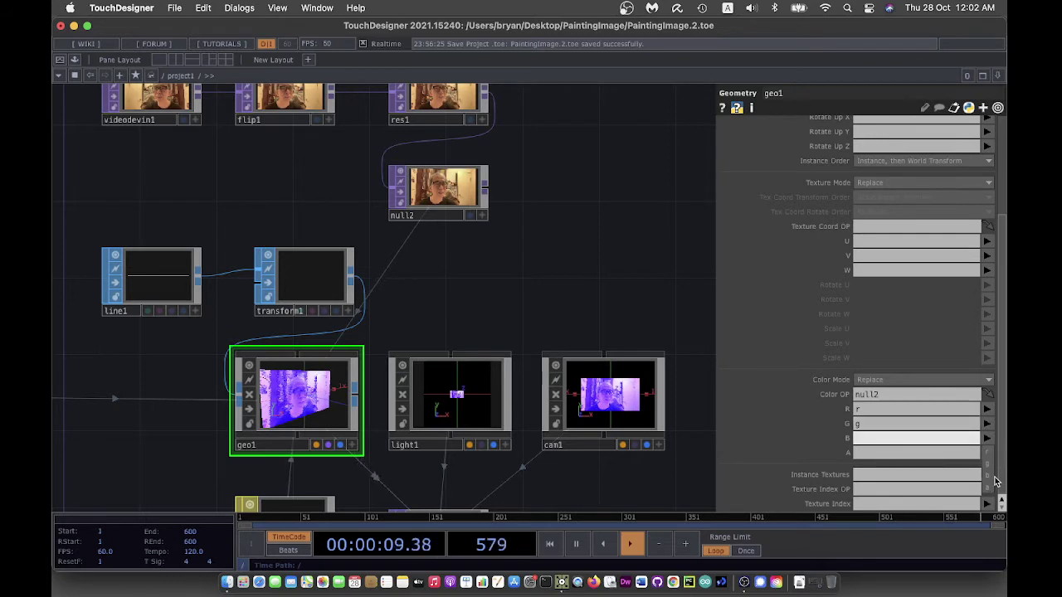
{"action": "left_click", "coordinate": [991, 469]}
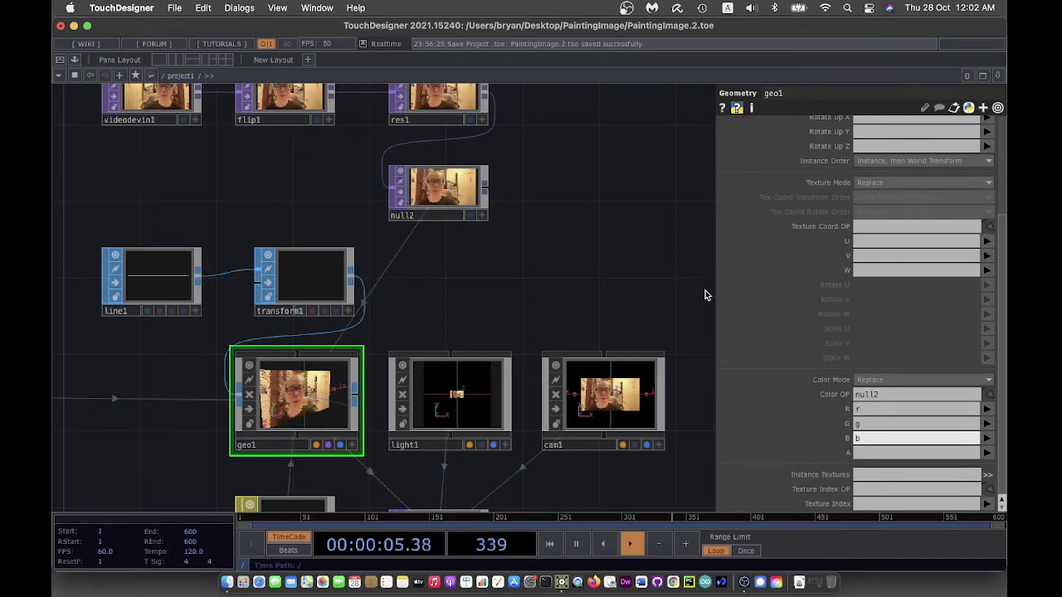
Step: Open a floating viewer of geo1 showing the webcam-coloured line grid
{"action": "left_click_drag", "start_coordinate": [548, 276], "coordinate": [623, 224]}
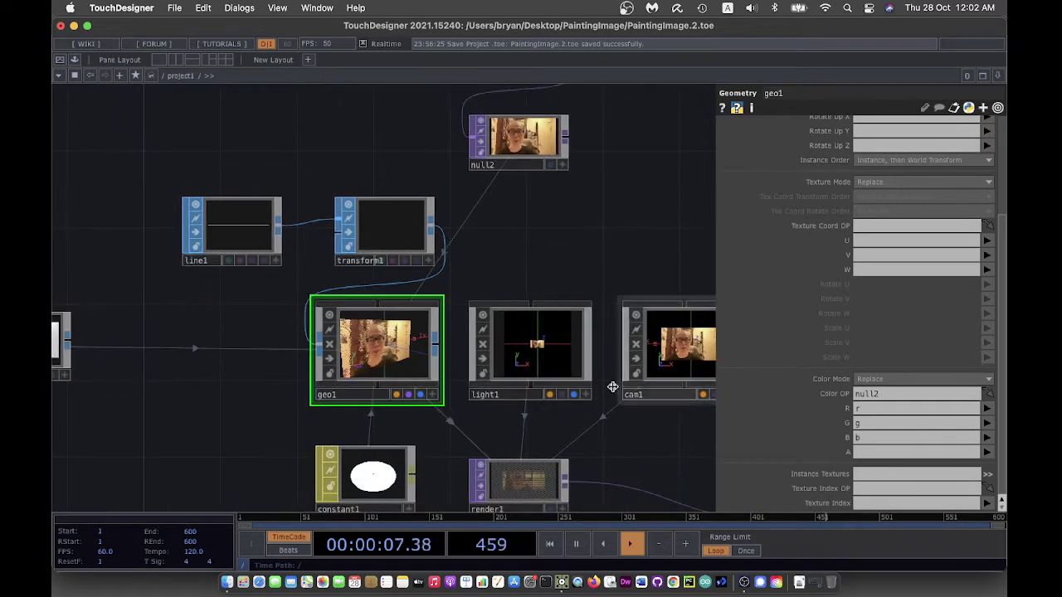
{"action": "left_click_drag", "start_coordinate": [675, 462], "coordinate": [655, 443]}
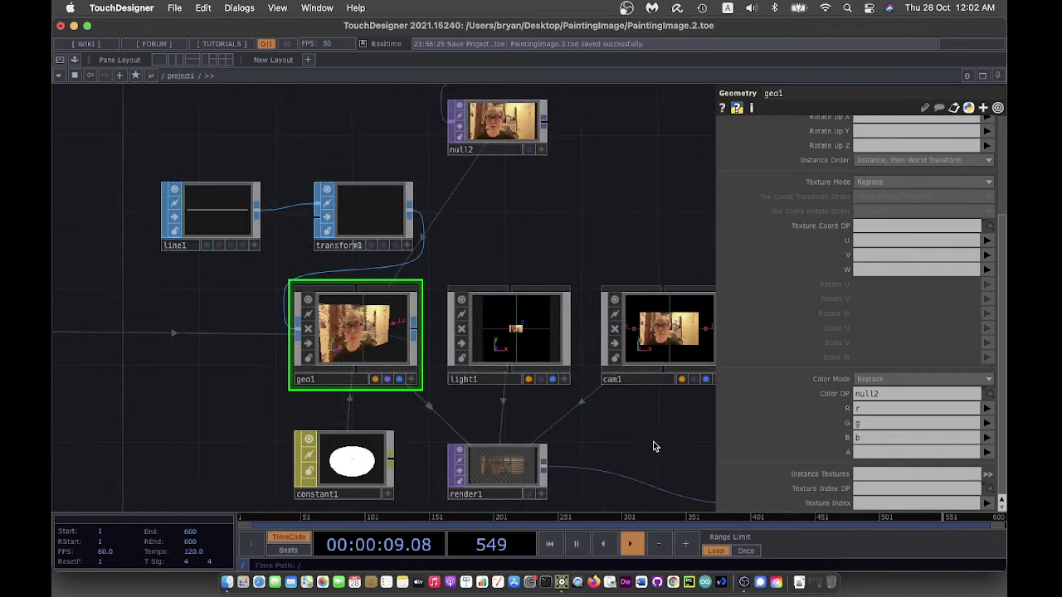
{"action": "right_click", "coordinate": [353, 320]}
{"action": "left_click", "coordinate": [365, 281]}
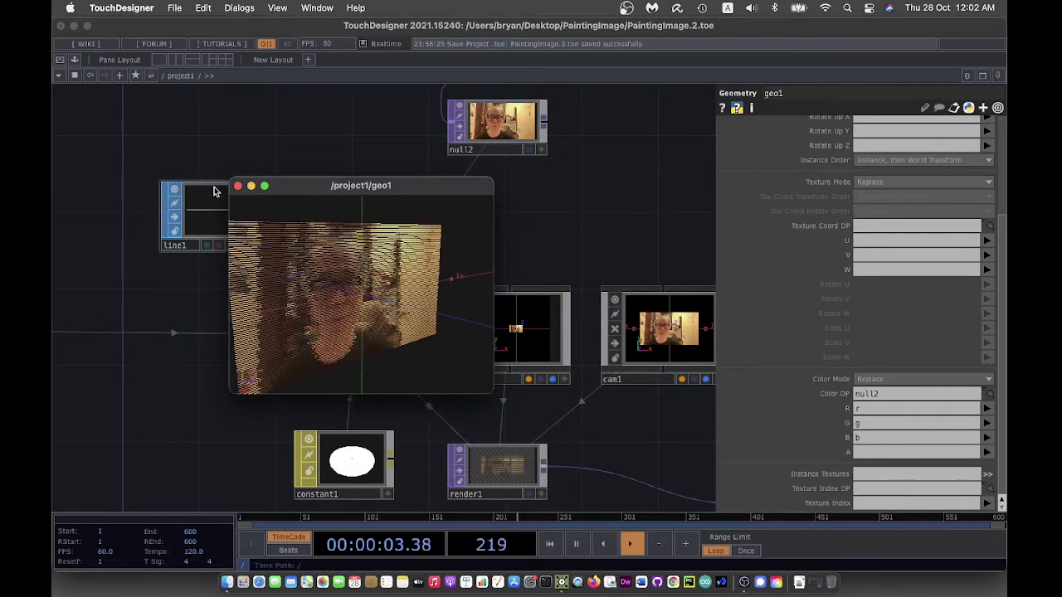
Step: Close the geo1 viewer and briefly preview out1's render behind the network
{"action": "left_click", "coordinate": [238, 187]}
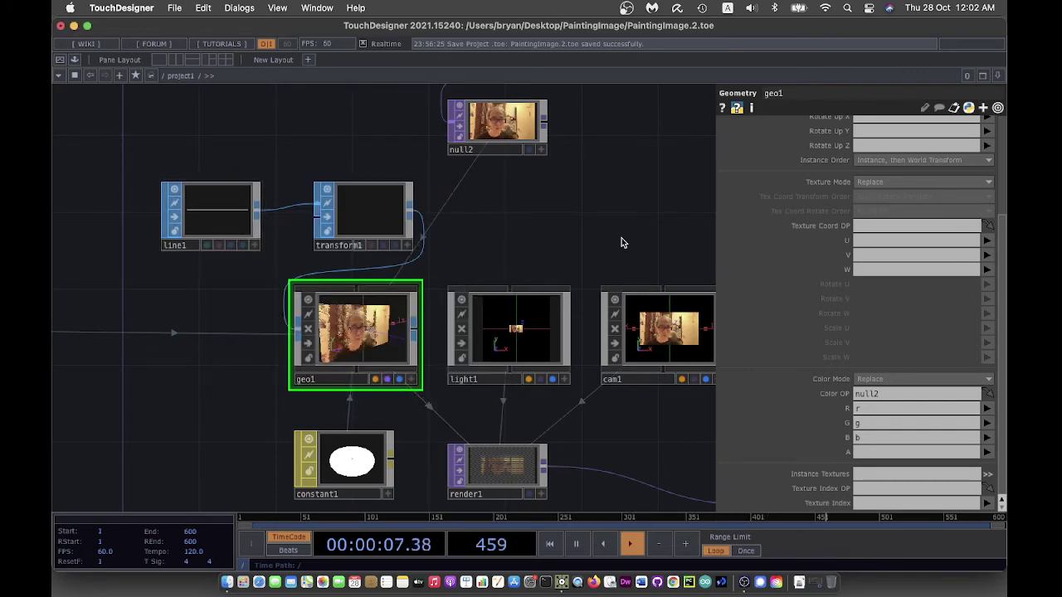
{"action": "scroll", "coordinate": [636, 463], "scroll_direction": "down", "scroll_amount": 5}
{"action": "scroll", "coordinate": [637, 463], "scroll_direction": "right", "scroll_amount": 7}
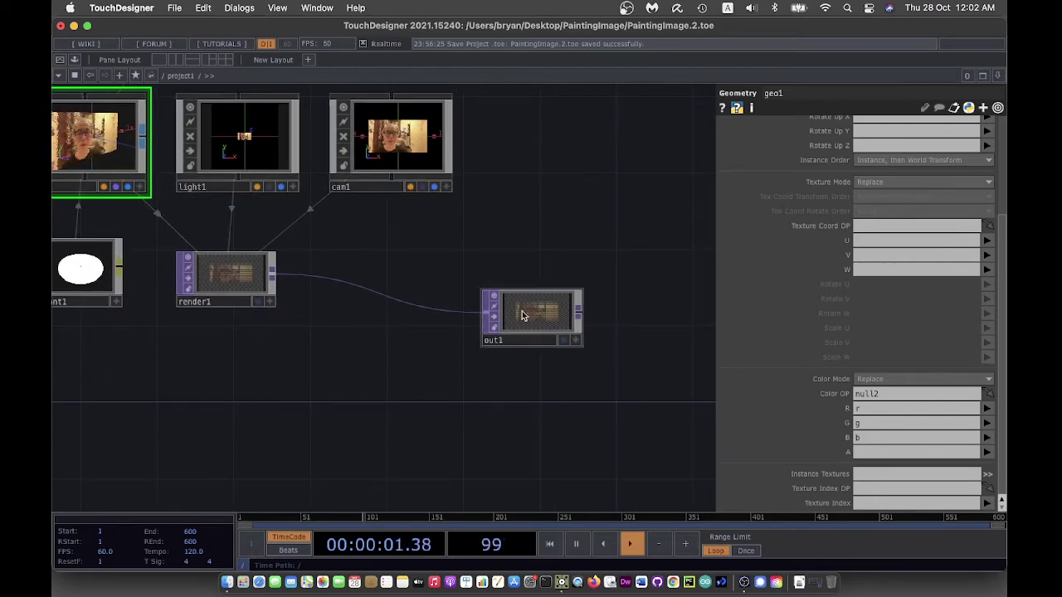
{"action": "left_click", "coordinate": [565, 342]}
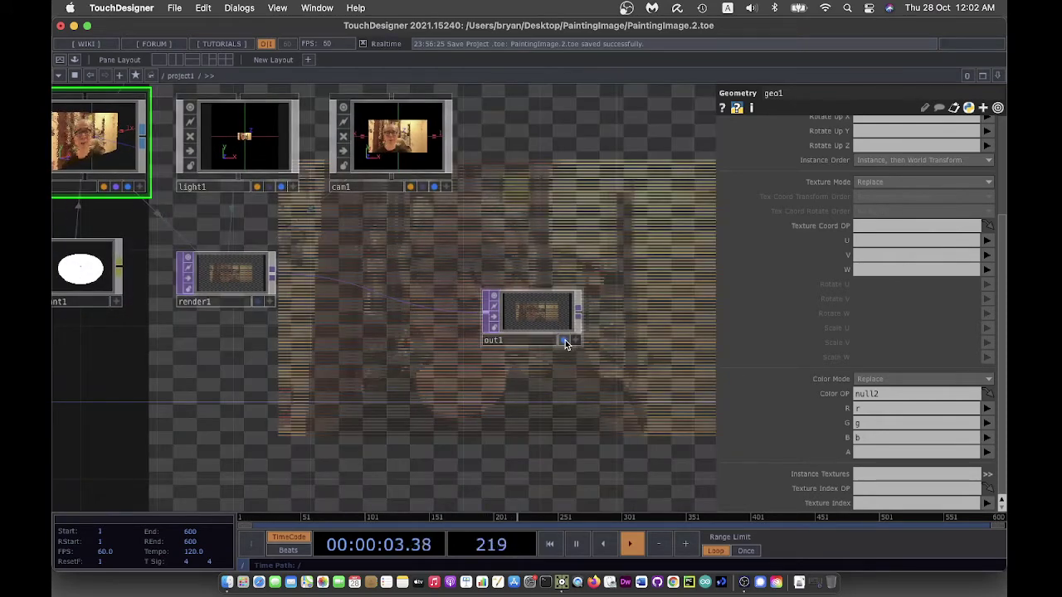
{"action": "left_click", "coordinate": [564, 342]}
Step: Hide the parameter pane so the whole network is visible
{"action": "scroll", "coordinate": [256, 389], "scroll_direction": "left", "scroll_amount": 10}
{"action": "scroll", "coordinate": [257, 389], "scroll_direction": "up", "scroll_amount": 1}
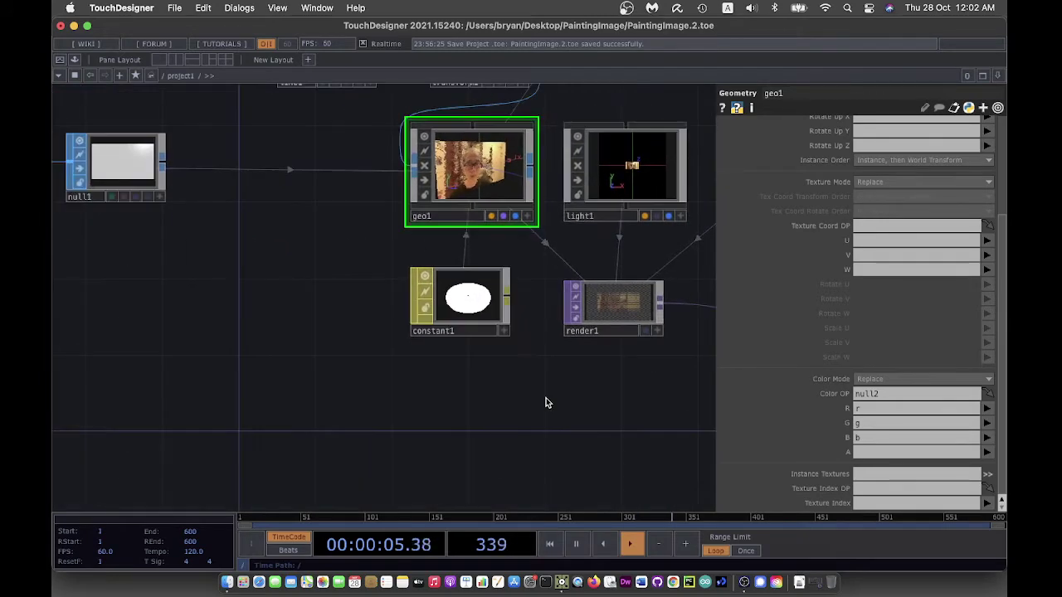
{"action": "key", "text": "p"}
{"action": "scroll", "coordinate": [308, 268], "scroll_direction": "left", "scroll_amount": 8}
{"action": "scroll", "coordinate": [308, 267], "scroll_direction": "up", "scroll_amount": 3}
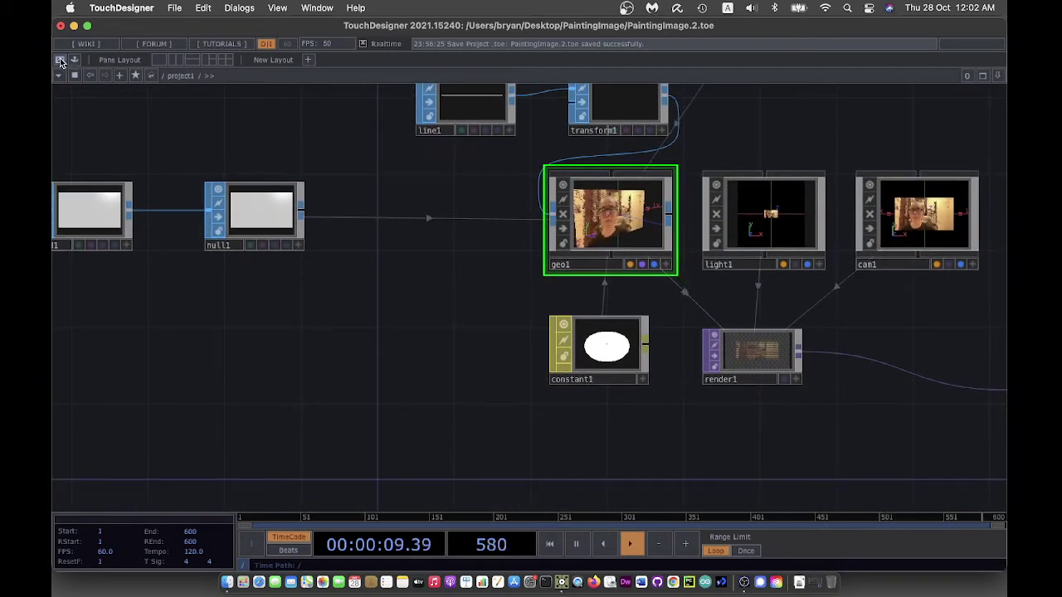
{"action": "key", "text": "F1"}
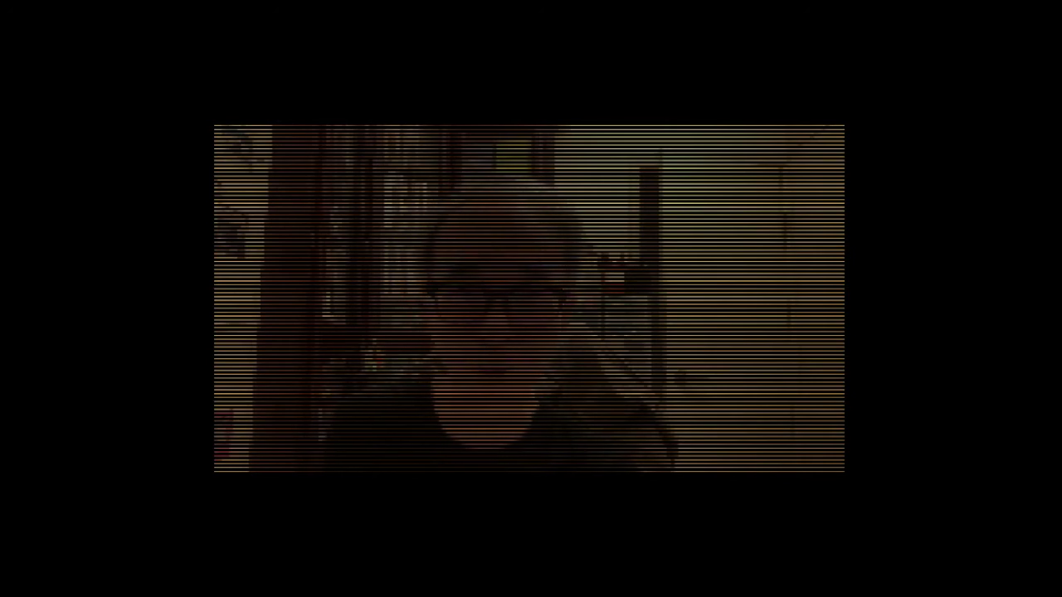
{"action": "key", "text": "Escape"}
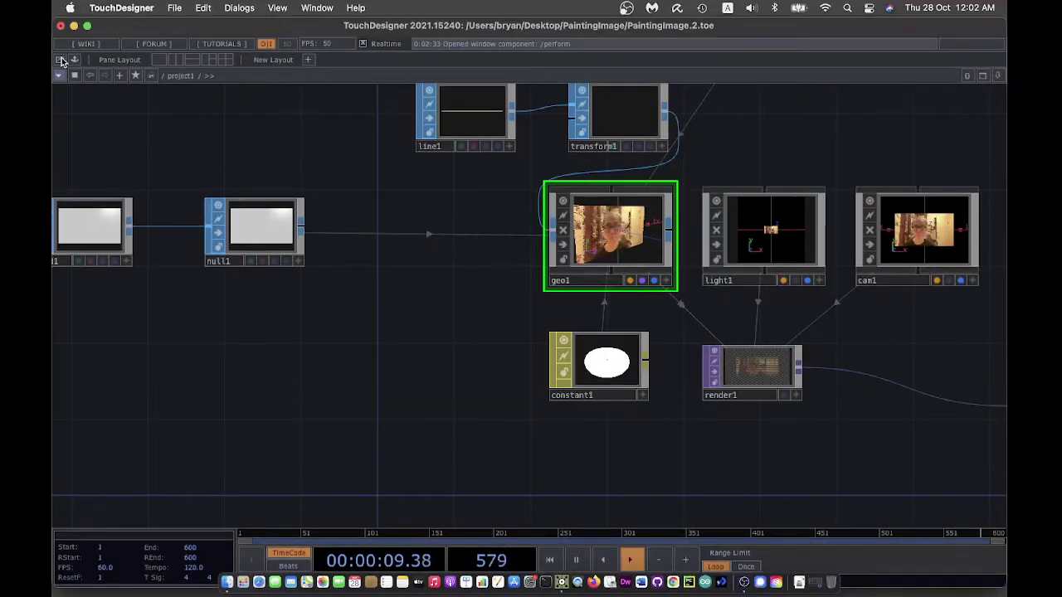
Step: Zoom out the network view and bring up the TOP operator list
{"action": "scroll", "coordinate": [296, 354], "scroll_direction": "left", "scroll_amount": 3}
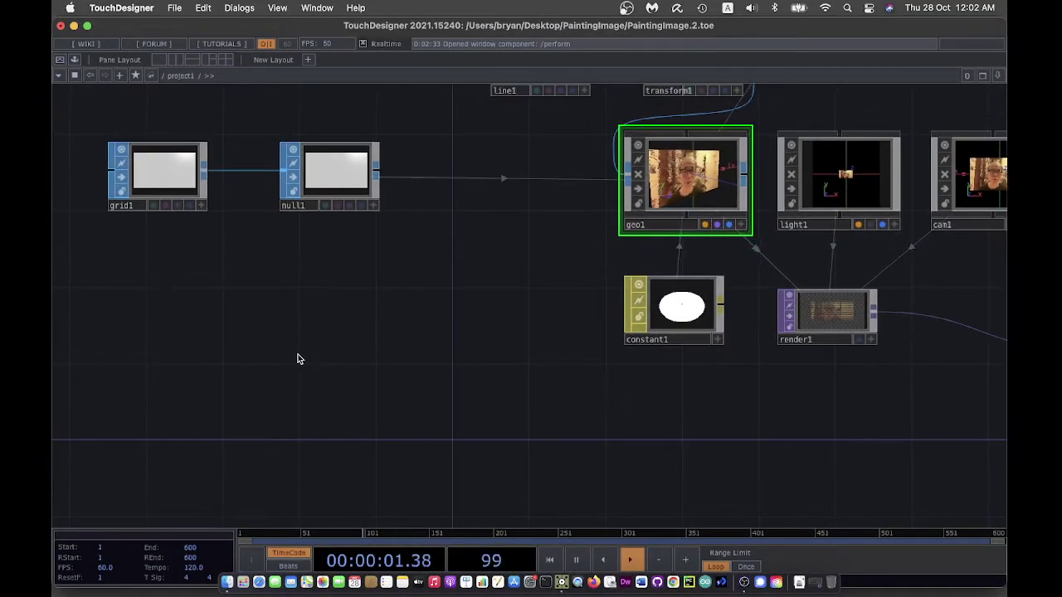
{"action": "scroll", "coordinate": [298, 357], "scroll_direction": "down", "scroll_amount": 1}
{"action": "scroll", "coordinate": [298, 358], "scroll_direction": "down", "scroll_amount": 5}
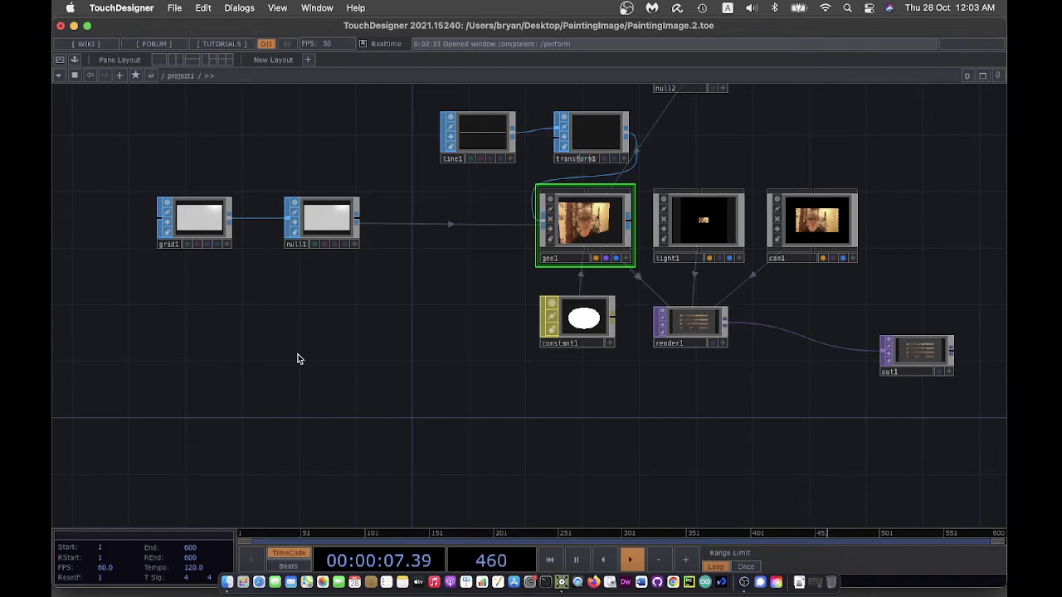
{"action": "scroll", "coordinate": [372, 324], "scroll_direction": "left", "scroll_amount": 5}
{"action": "scroll", "coordinate": [372, 324], "scroll_direction": "down", "scroll_amount": 2}
{"action": "key", "text": "Tab"}
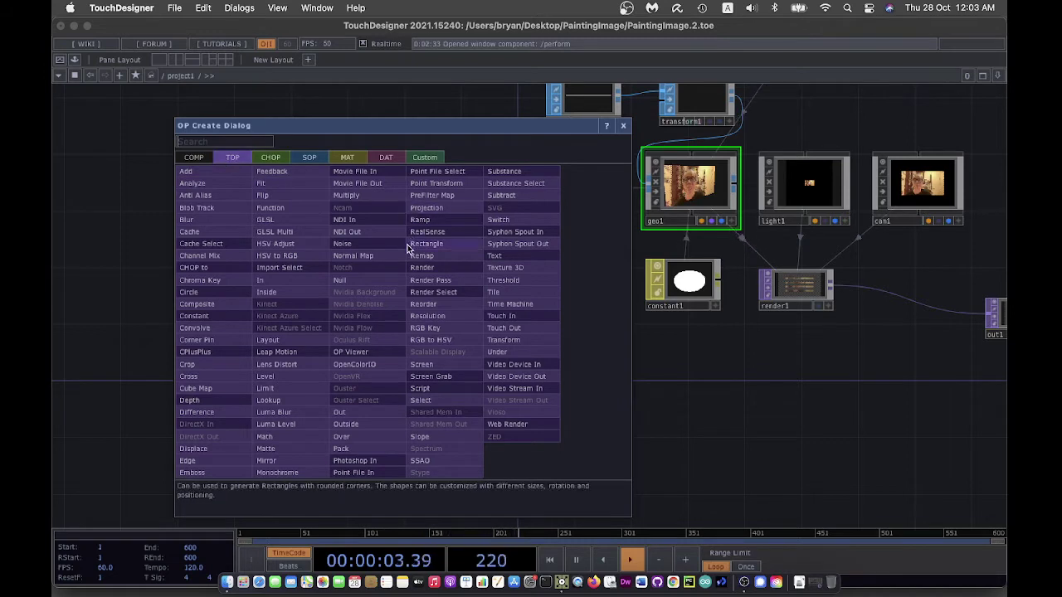
Step: Create a Noise TOP, noise1, placed below grid1
{"action": "left_click", "coordinate": [365, 245]}
{"action": "left_click", "coordinate": [215, 300]}
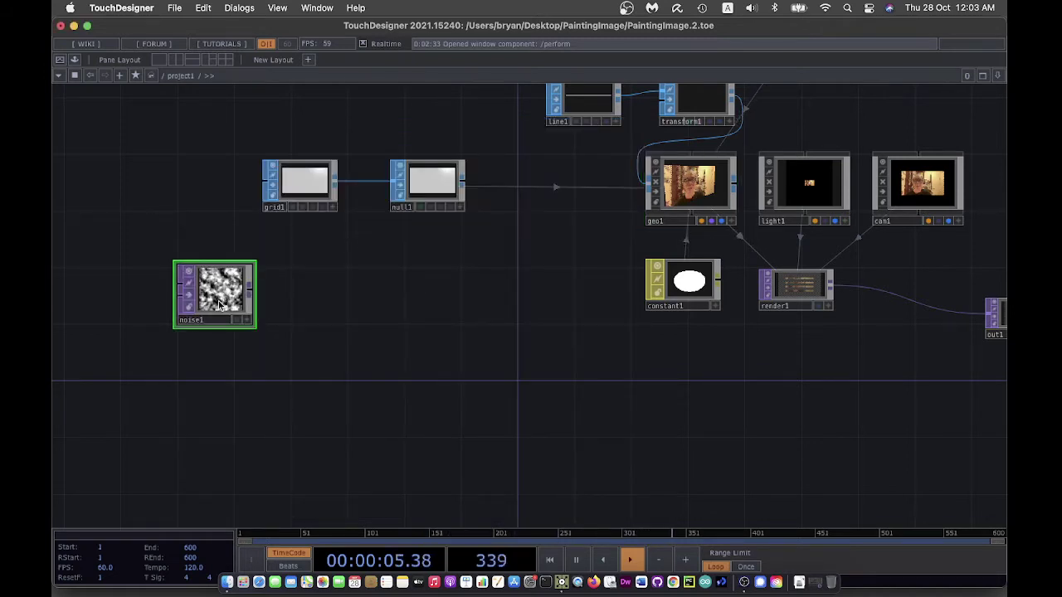
{"action": "key", "text": "p"}
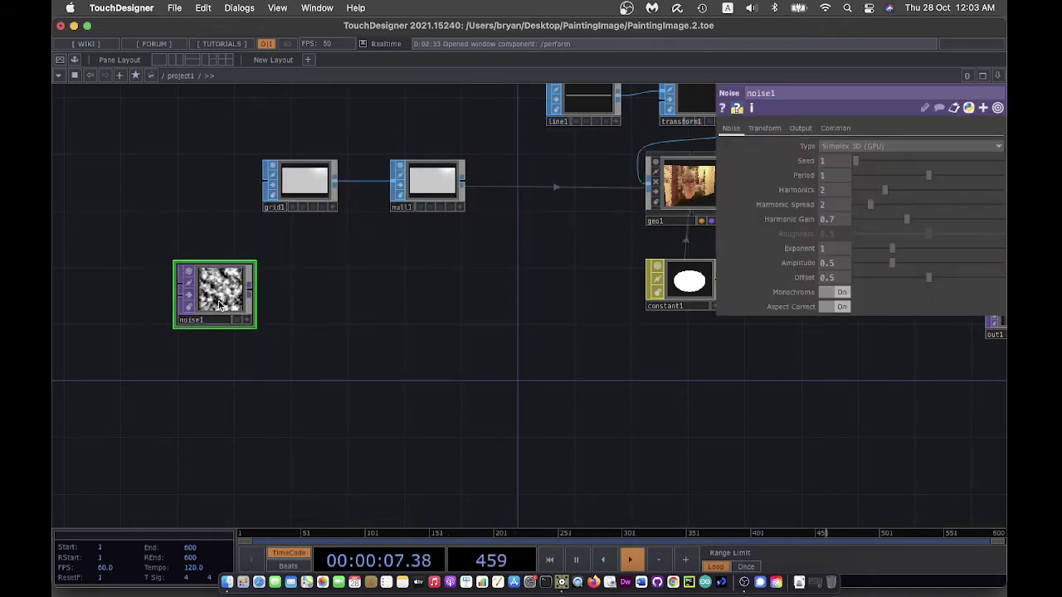
Step: Give noise1 a custom output resolution of 160 by 90
{"action": "left_click", "coordinate": [834, 129]}
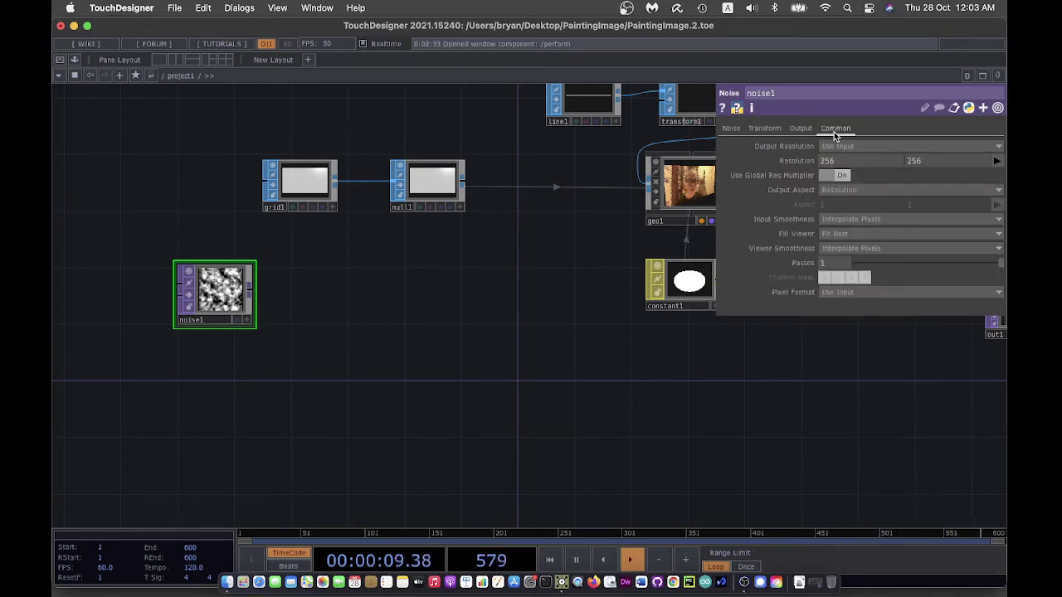
{"action": "left_click", "coordinate": [837, 147]}
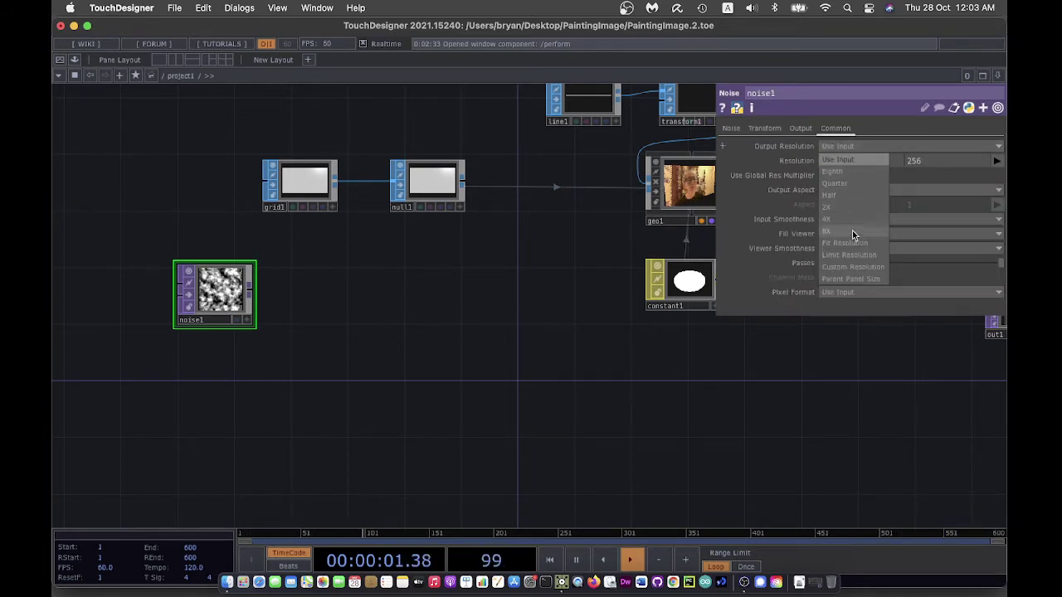
{"action": "left_click", "coordinate": [855, 267]}
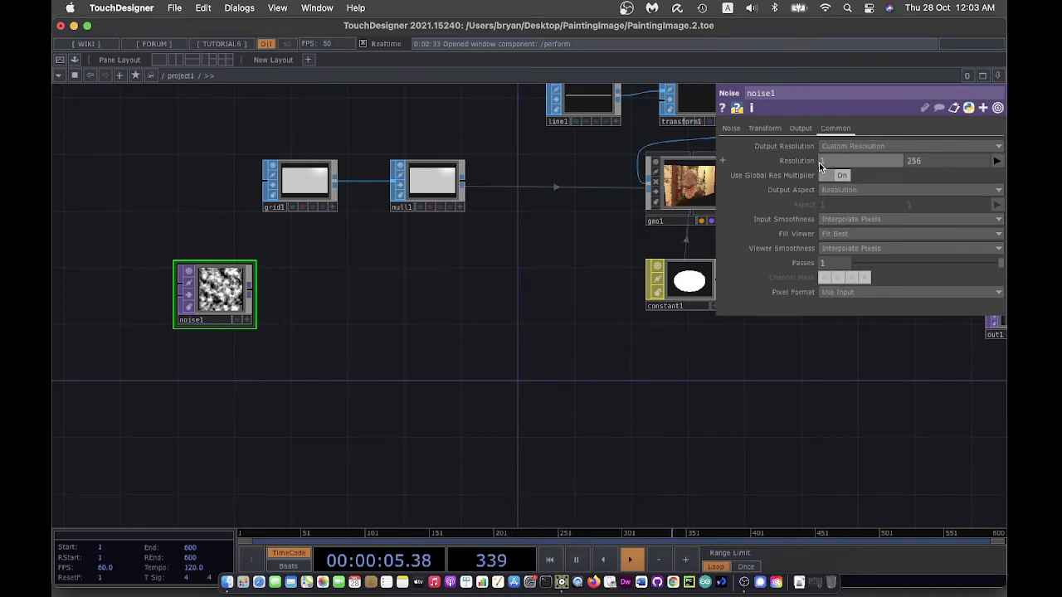
{"action": "type", "text": "160"}
{"action": "key", "text": "Return"}
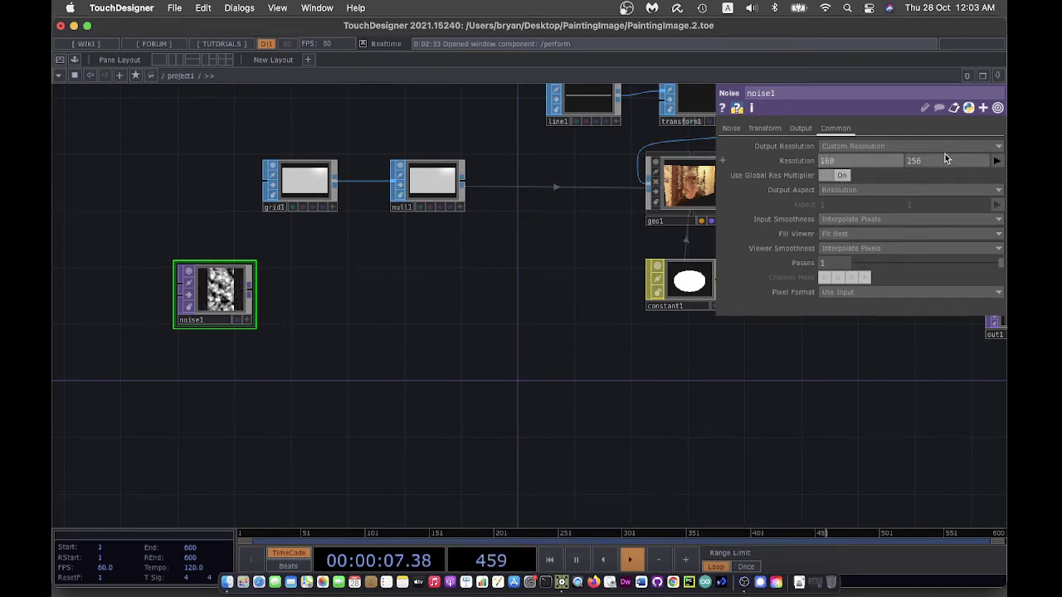
{"action": "left_click", "coordinate": [904, 160]}
{"action": "type", "text": "90"}
{"action": "key", "text": "Return"}
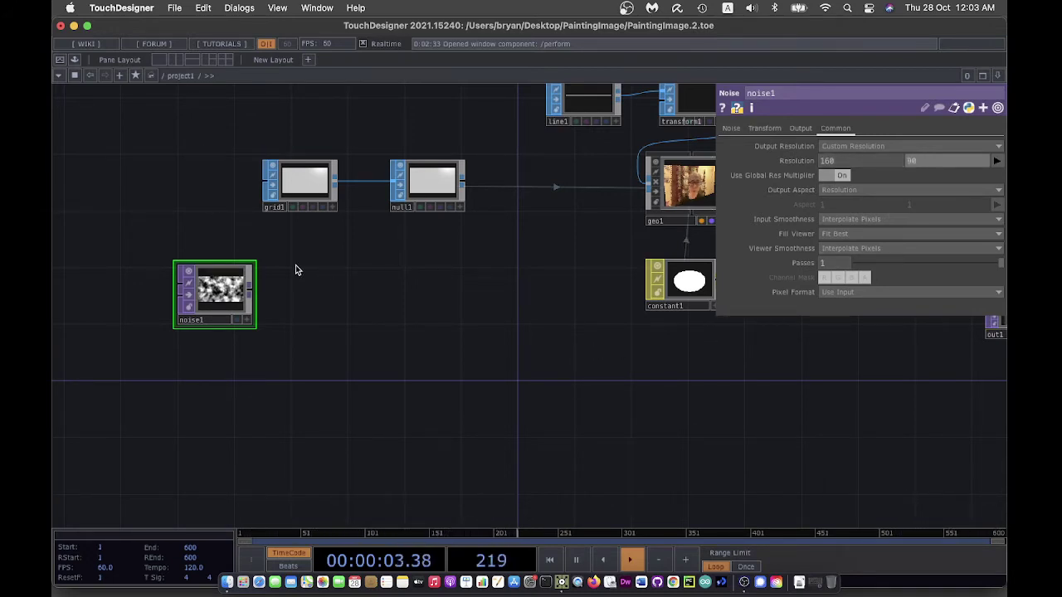
{"action": "left_click_drag", "start_coordinate": [256, 263], "coordinate": [254, 275]}
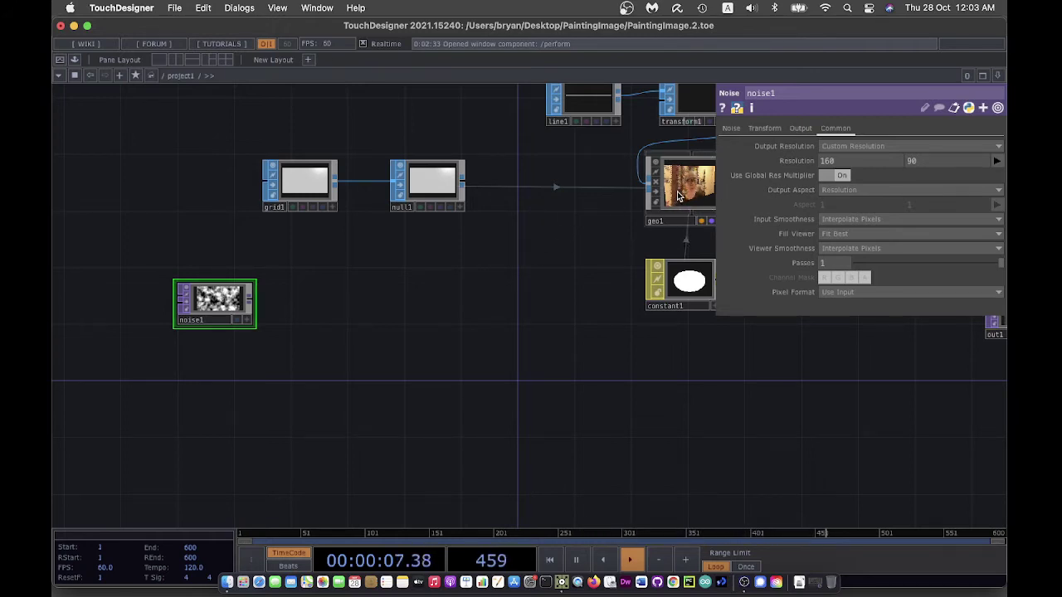
Step: Turn off Monochrome on noise1 and set its Seed to 77
{"action": "left_click", "coordinate": [732, 128]}
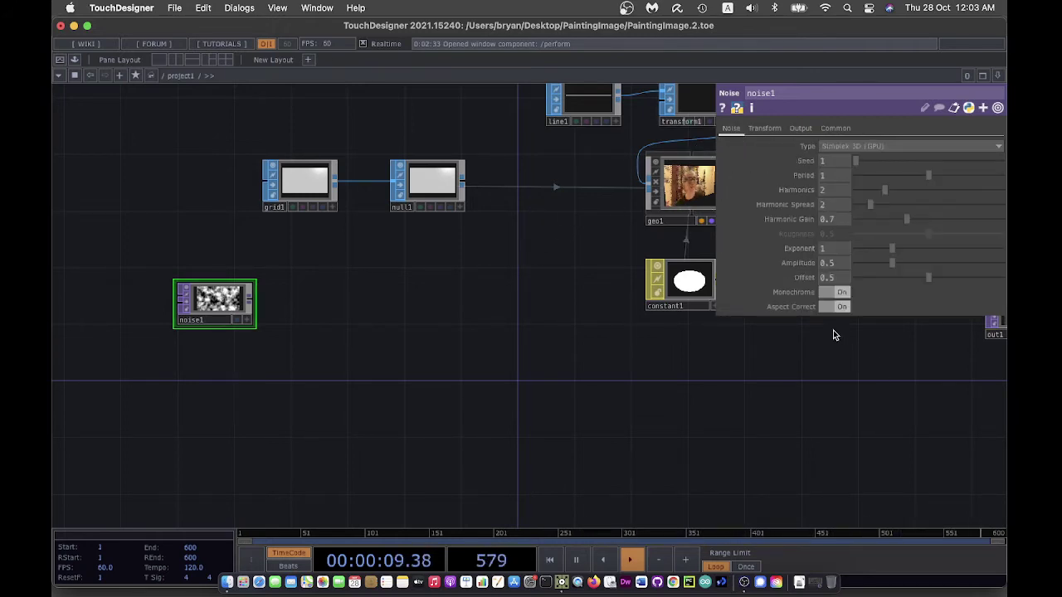
{"action": "left_click", "coordinate": [826, 293]}
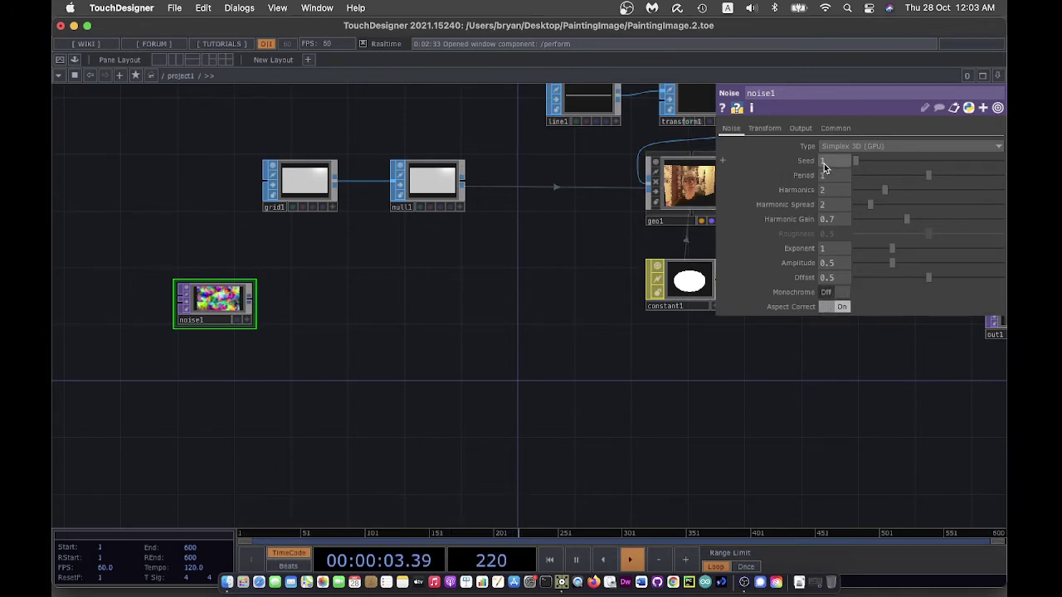
{"action": "left_click_drag", "start_coordinate": [824, 163], "coordinate": [824, 165]}
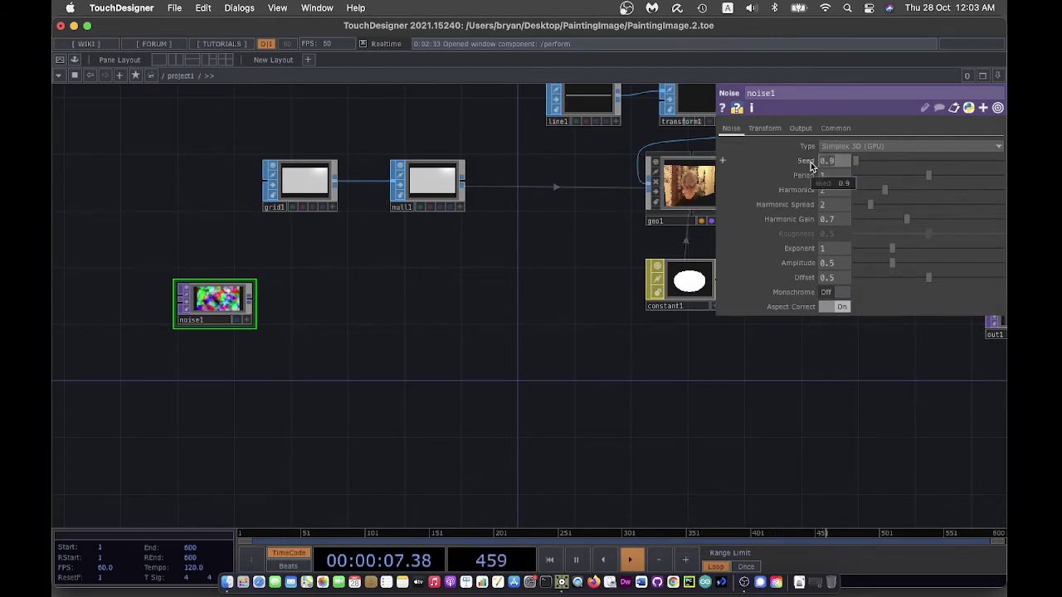
{"action": "left_click_drag", "start_coordinate": [811, 162], "coordinate": [830, 162]}
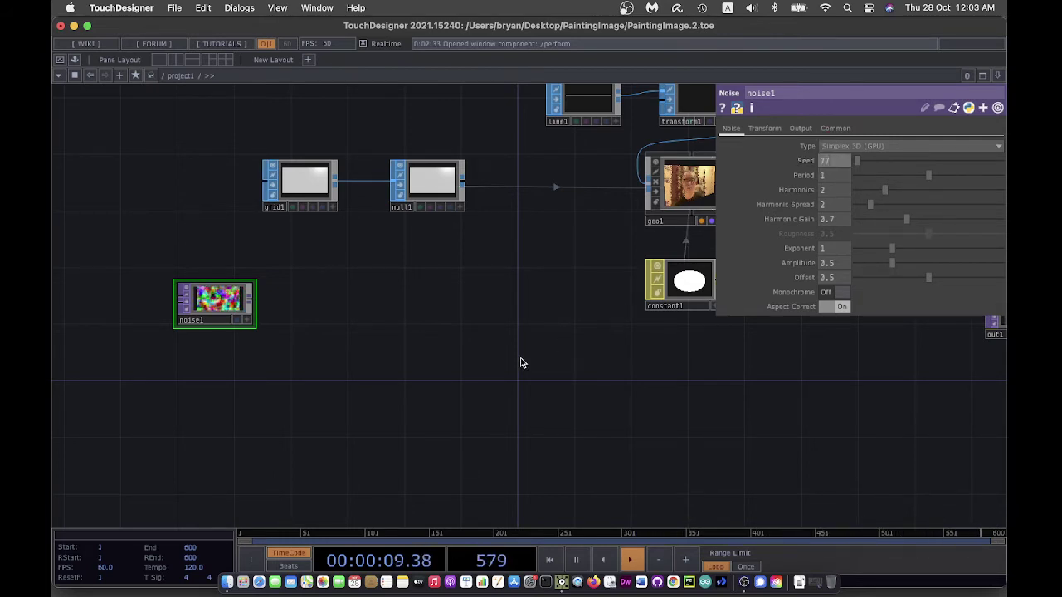
{"action": "left_click", "coordinate": [765, 131]}
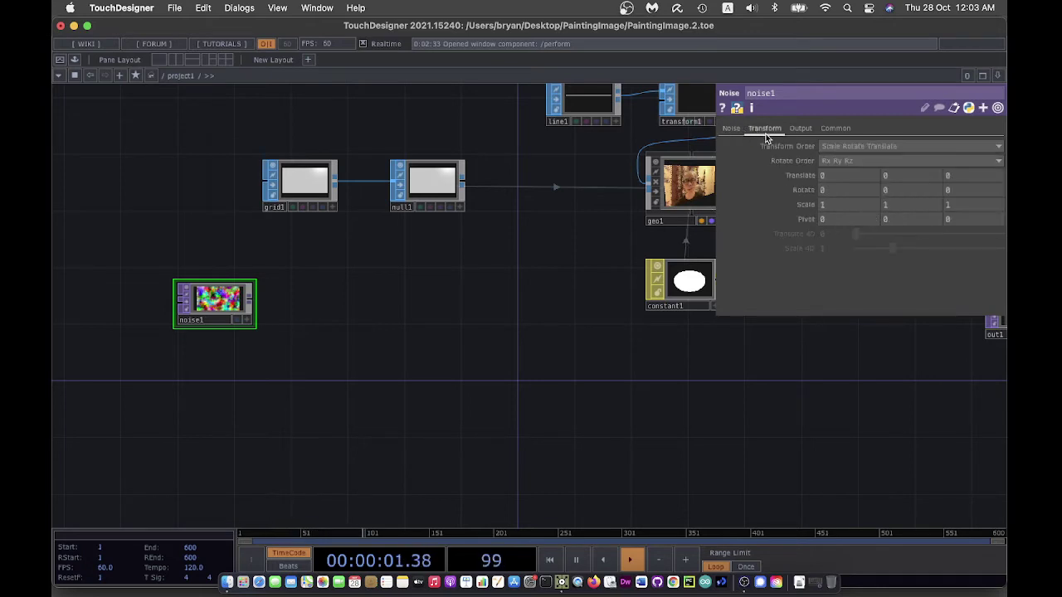
Step: Set noise1's transform scale to 0.5 by 0.5 and preview the enlarged pattern
{"action": "scroll", "coordinate": [435, 350], "scroll_direction": "up", "scroll_amount": 2}
{"action": "scroll", "coordinate": [526, 355], "scroll_direction": "up", "scroll_amount": 5}
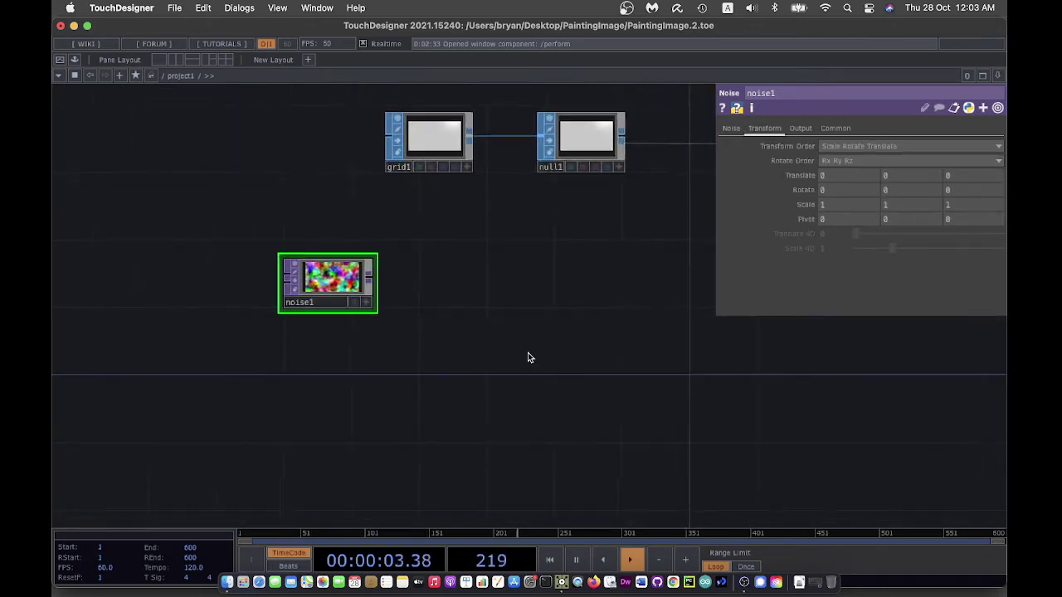
{"action": "left_click", "coordinate": [823, 206]}
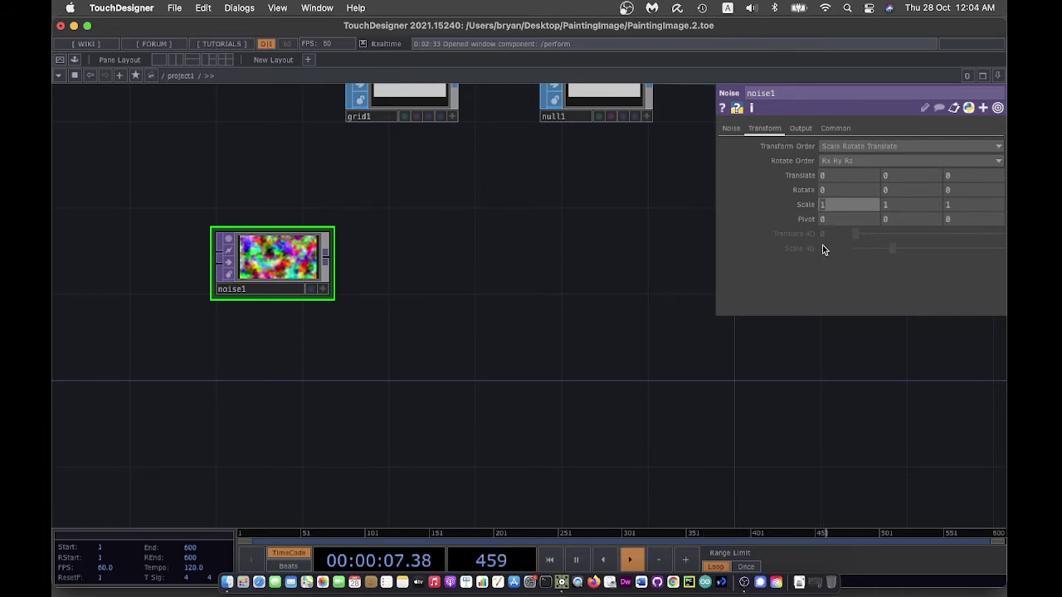
{"action": "type", "text": "0.5"}
{"action": "key", "text": "Return"}
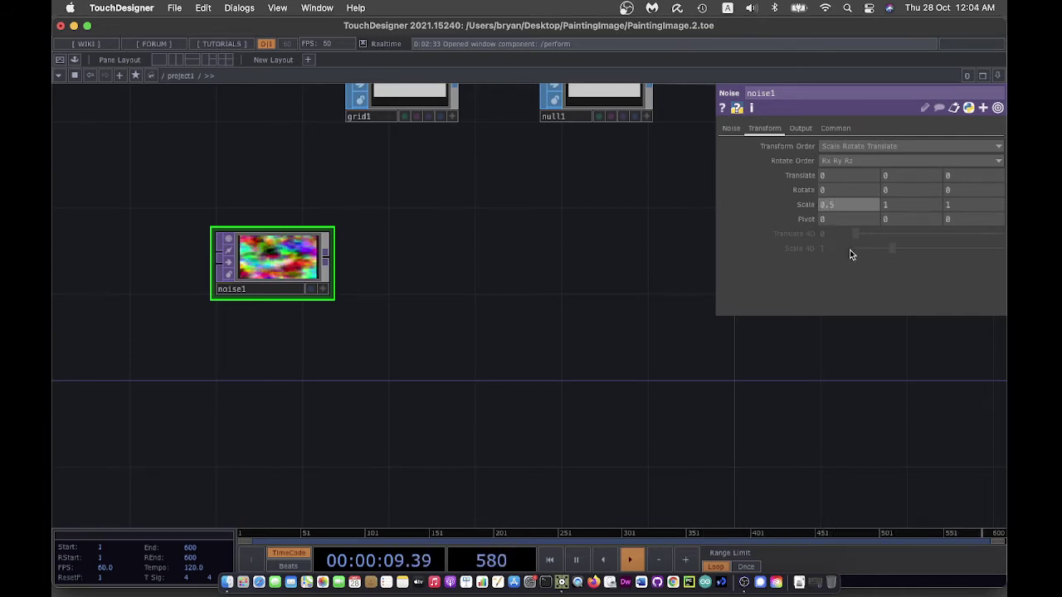
{"action": "left_click", "coordinate": [885, 204]}
{"action": "type", "text": "0.5"}
{"action": "key", "text": "Return"}
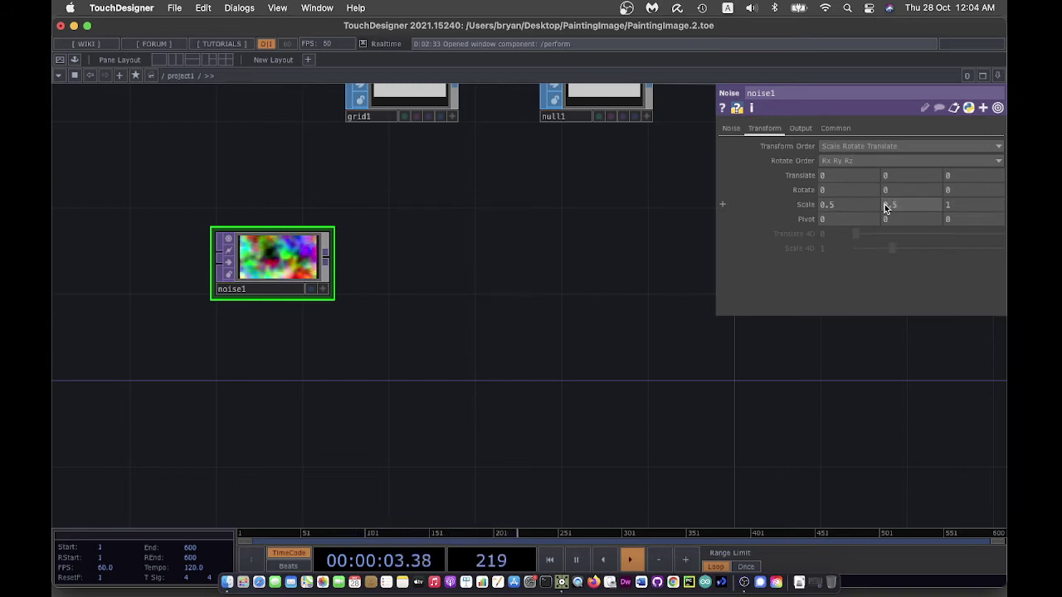
{"action": "left_click", "coordinate": [308, 291]}
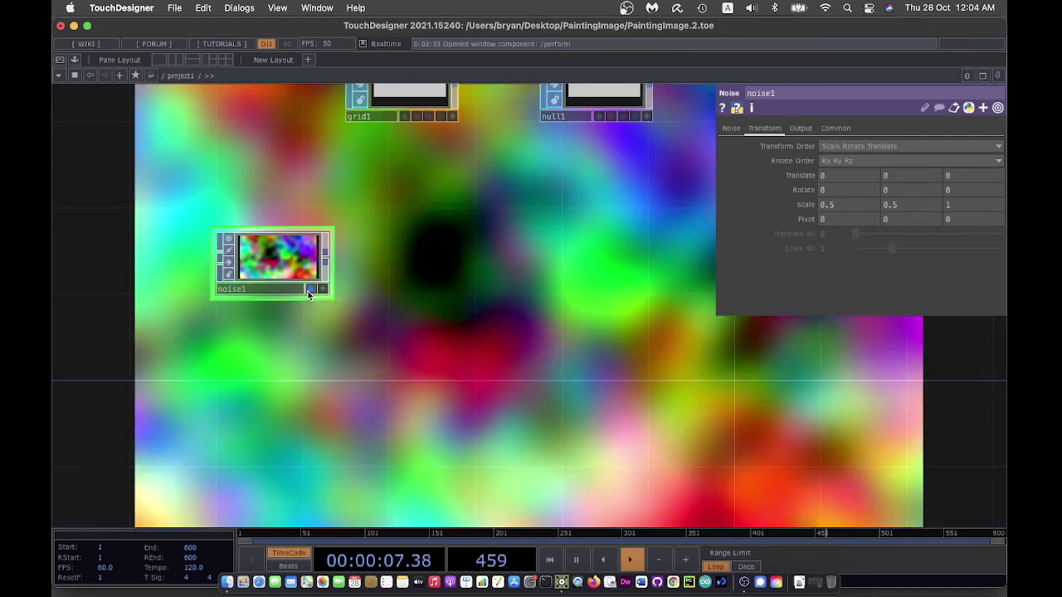
{"action": "left_click", "coordinate": [308, 291]}
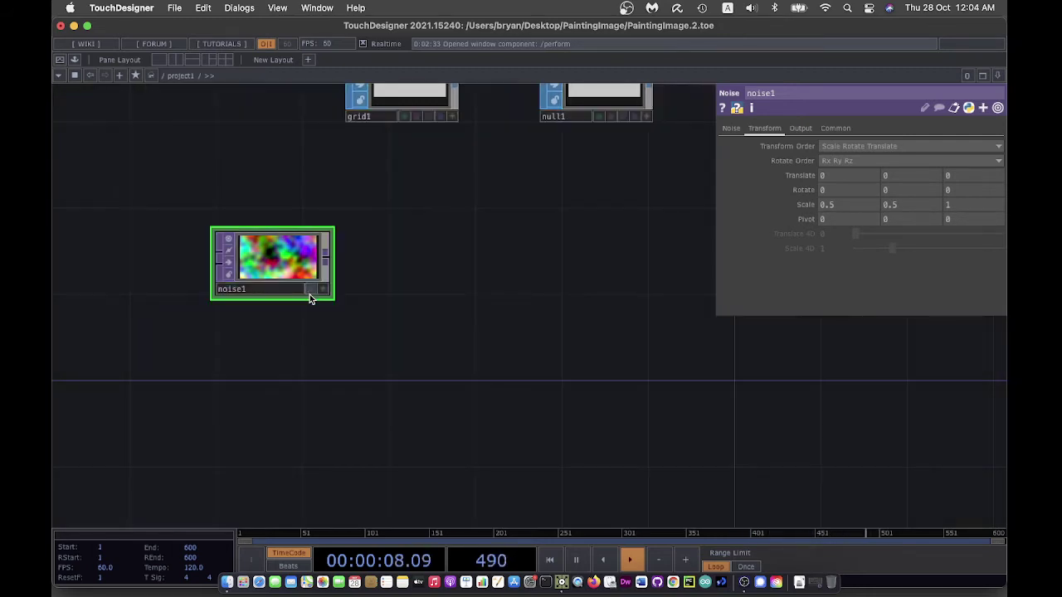
{"action": "left_click", "coordinate": [846, 128]}
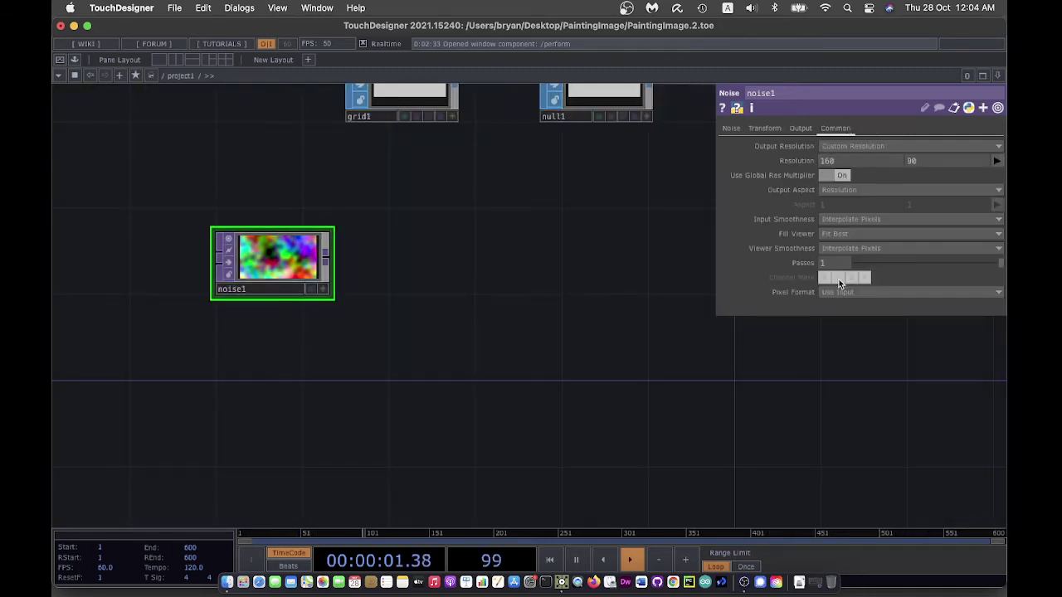
Step: Set noise1's input and viewer smoothness to Nearest Pixel
{"action": "left_click", "coordinate": [848, 219]}
{"action": "left_click", "coordinate": [850, 231]}
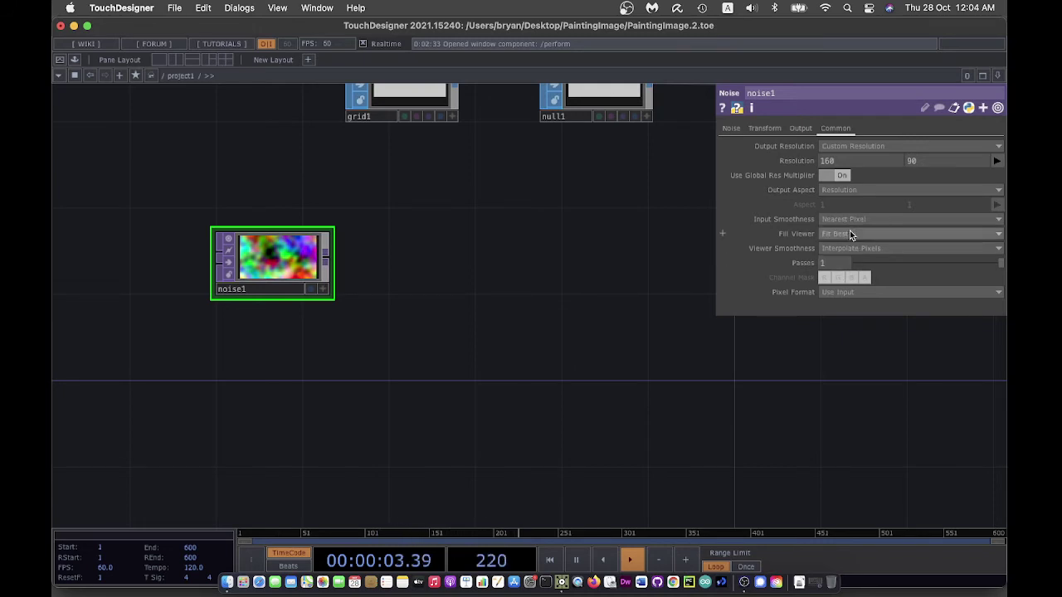
{"action": "left_click", "coordinate": [840, 249]}
{"action": "left_click", "coordinate": [842, 260]}
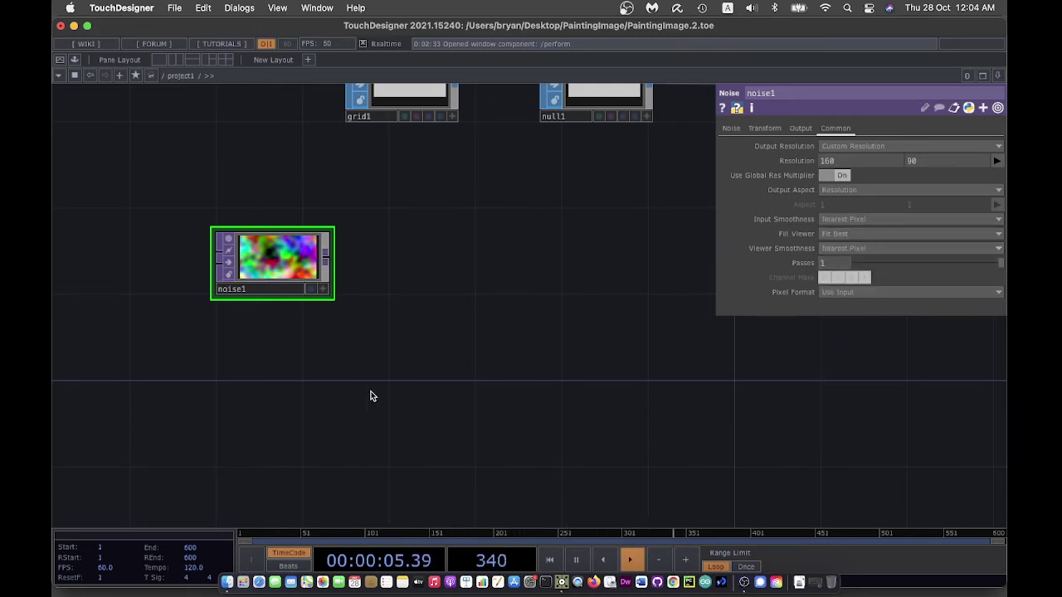
{"action": "left_click", "coordinate": [314, 289]}
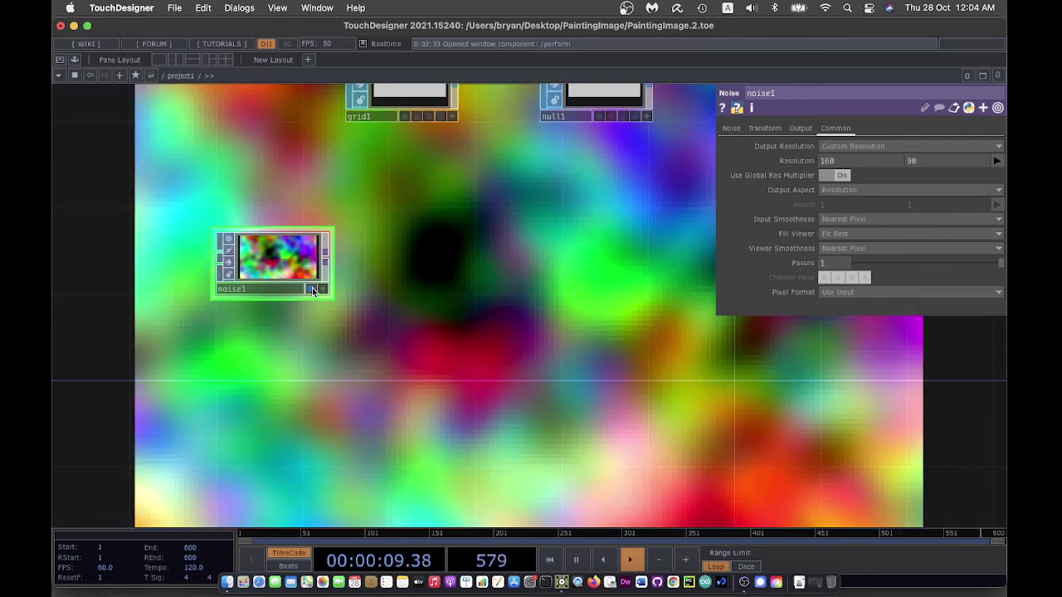
{"action": "left_click", "coordinate": [314, 289]}
Step: Move noise1 up and right in the network and bring up the operator list
{"action": "left_click_drag", "start_coordinate": [542, 258], "coordinate": [454, 335]}
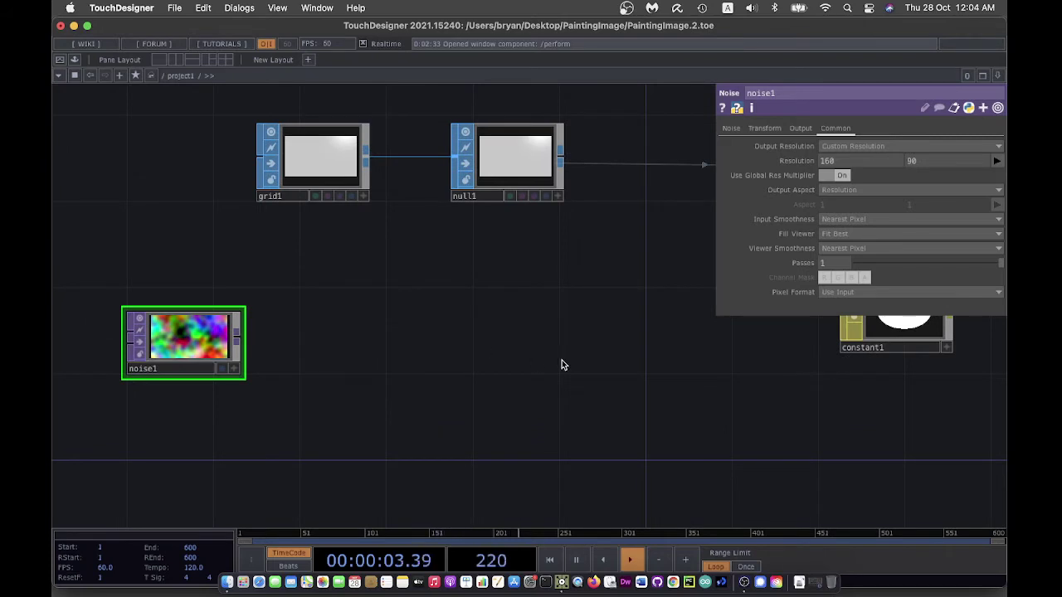
{"action": "left_click_drag", "start_coordinate": [562, 363], "coordinate": [480, 366]}
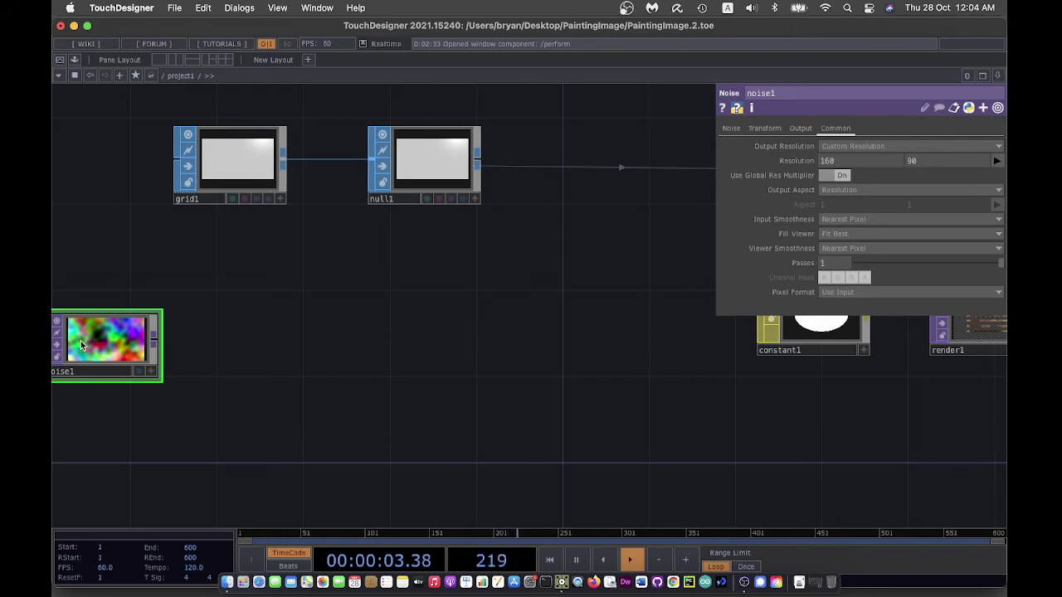
{"action": "left_click_drag", "start_coordinate": [80, 341], "coordinate": [105, 318]}
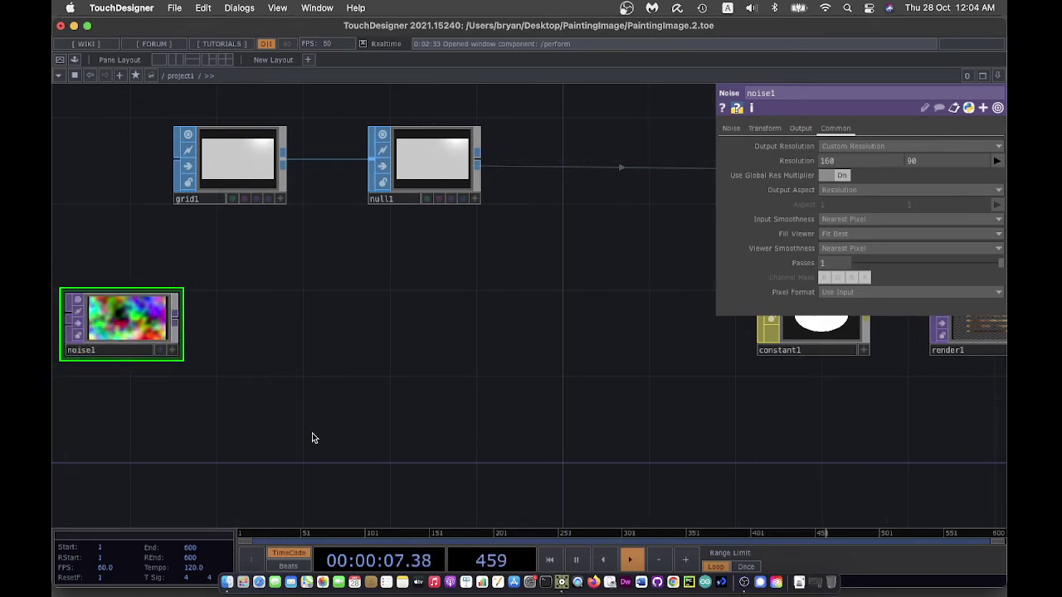
{"action": "scroll", "coordinate": [365, 410], "scroll_direction": "left", "scroll_amount": 3}
{"action": "scroll", "coordinate": [365, 410], "scroll_direction": "down", "scroll_amount": 2}
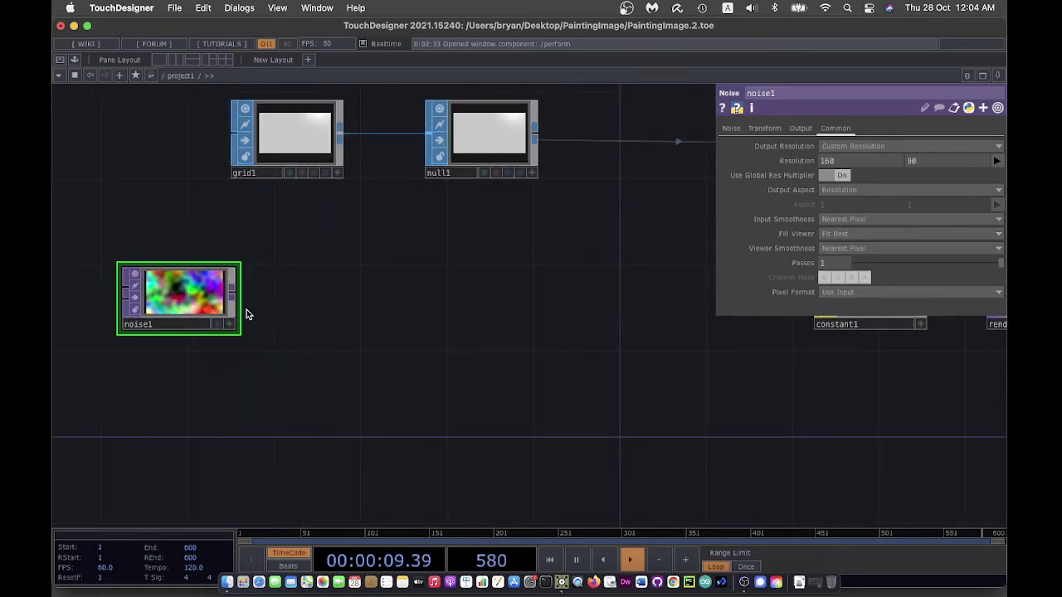
{"action": "key", "text": "Tab"}
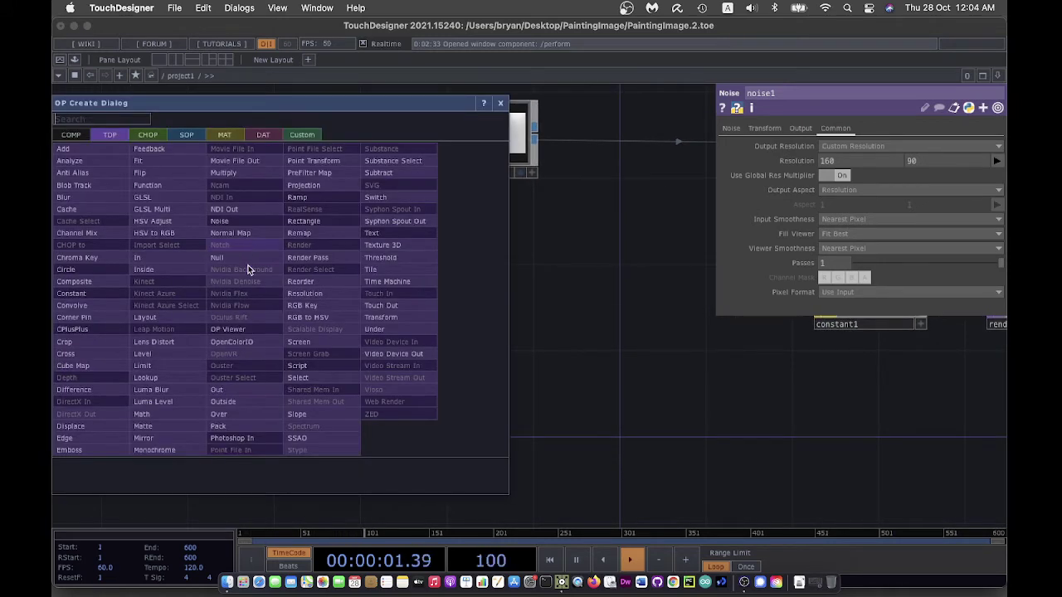
Step: Add a TOP to CHOP, topto1, wired from noise1 and placed beside it
{"action": "left_click", "coordinate": [149, 137]}
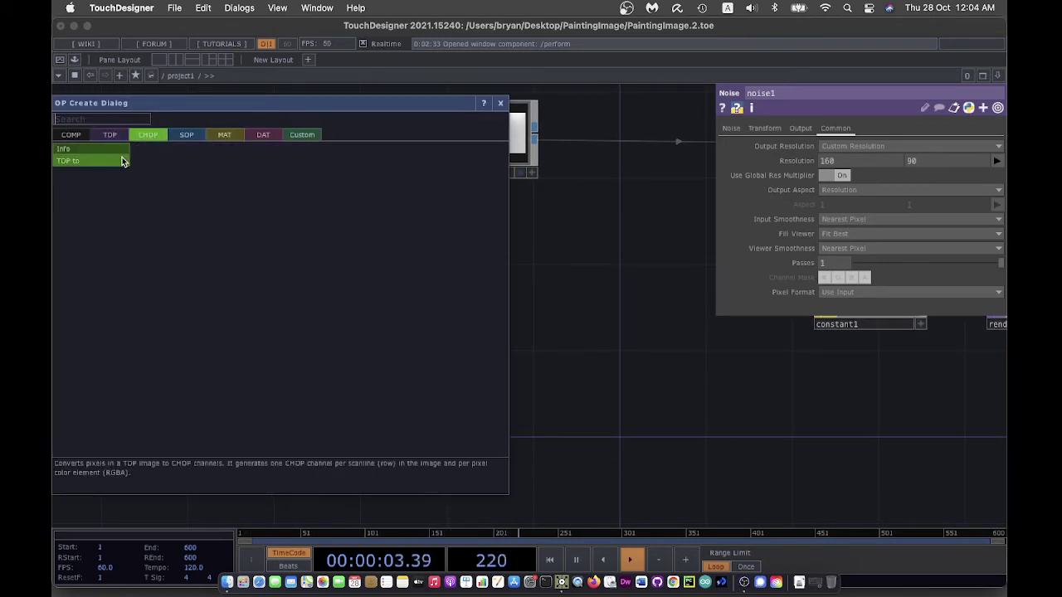
{"action": "left_click", "coordinate": [68, 160]}
{"action": "left_click", "coordinate": [365, 302]}
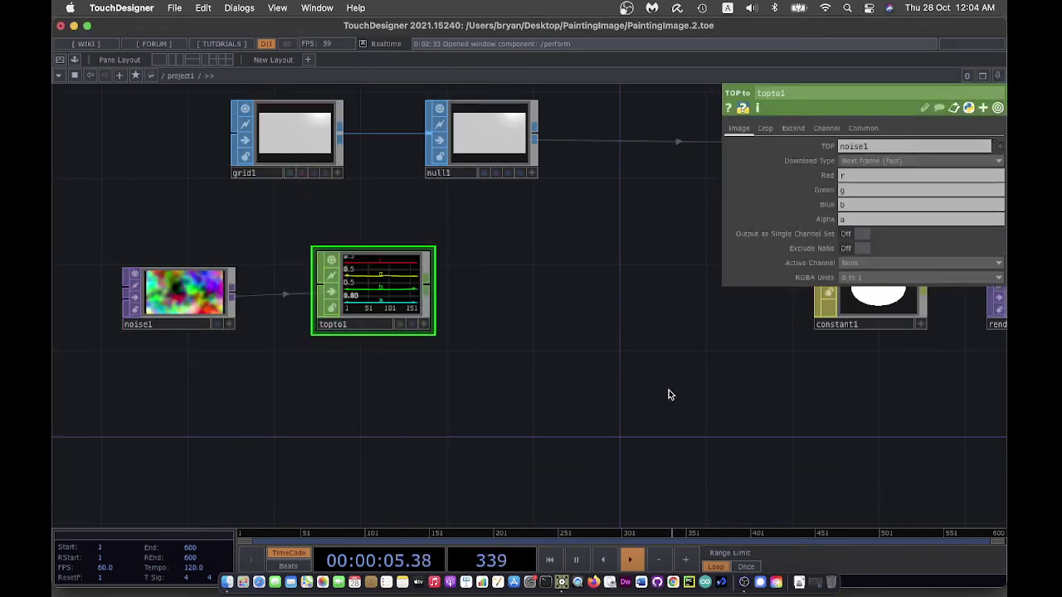
{"action": "left_click_drag", "start_coordinate": [669, 396], "coordinate": [652, 370]}
{"action": "left_click_drag", "start_coordinate": [424, 424], "coordinate": [511, 391]}
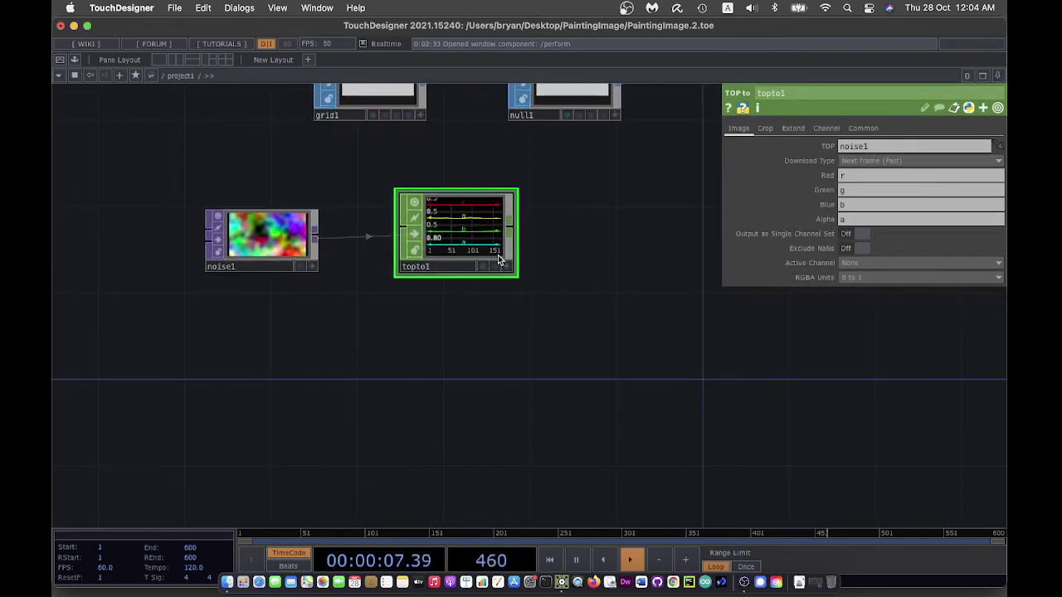
{"action": "left_click_drag", "start_coordinate": [470, 228], "coordinate": [448, 249]}
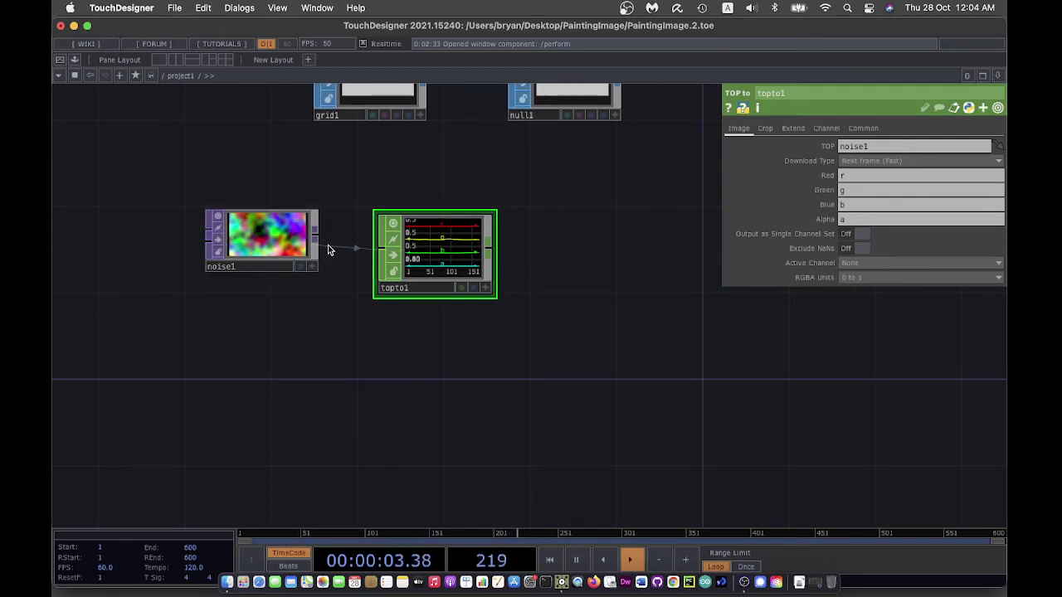
Step: Set topto1 to convert the Full Image into a single r, g, b channel set with no alpha
{"action": "left_click", "coordinate": [765, 129]}
{"action": "left_click", "coordinate": [862, 146]}
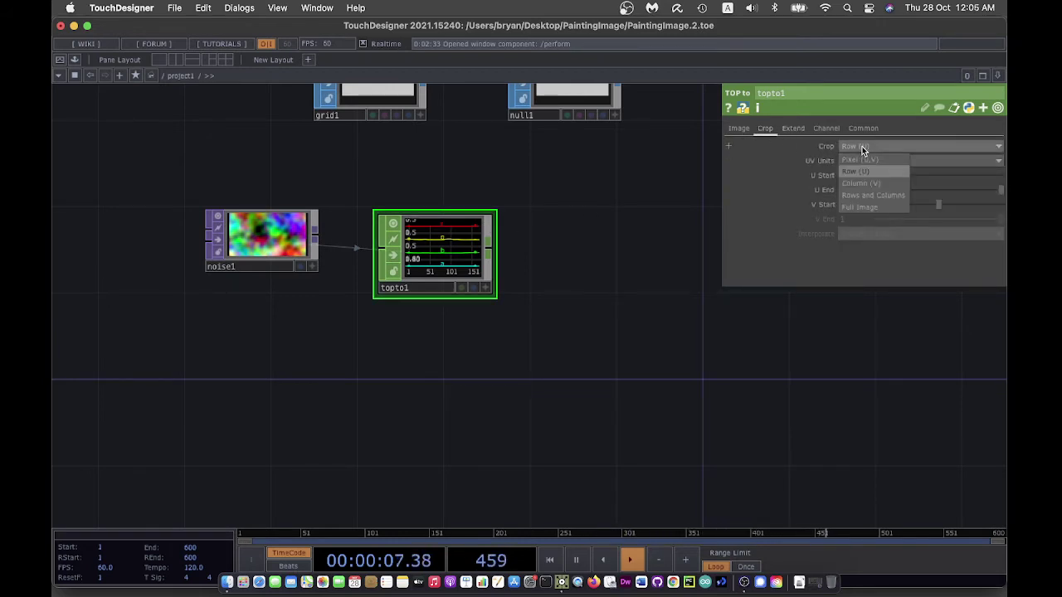
{"action": "left_click", "coordinate": [874, 205]}
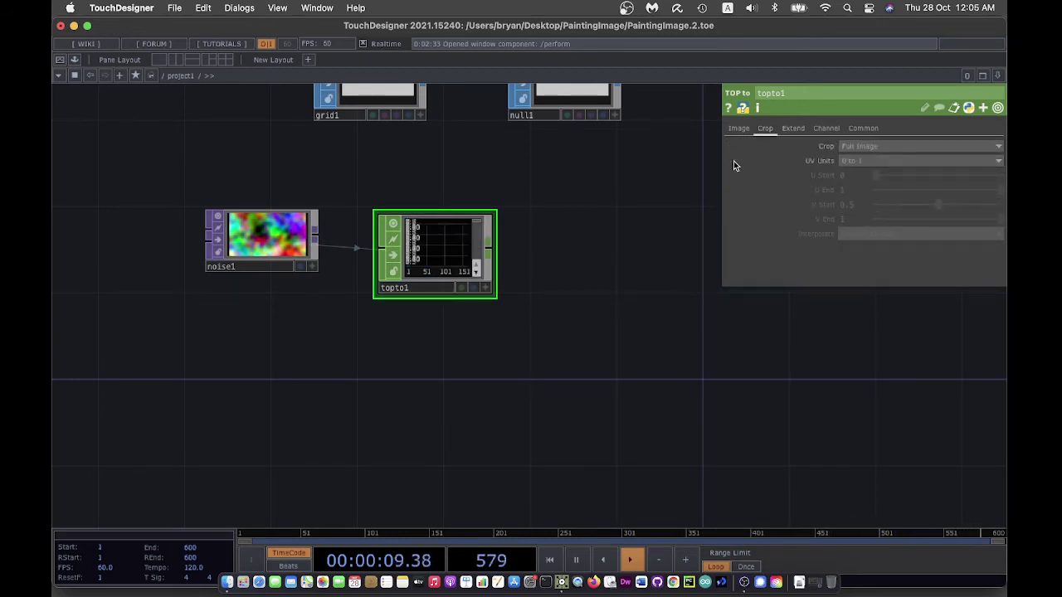
{"action": "left_click", "coordinate": [733, 130]}
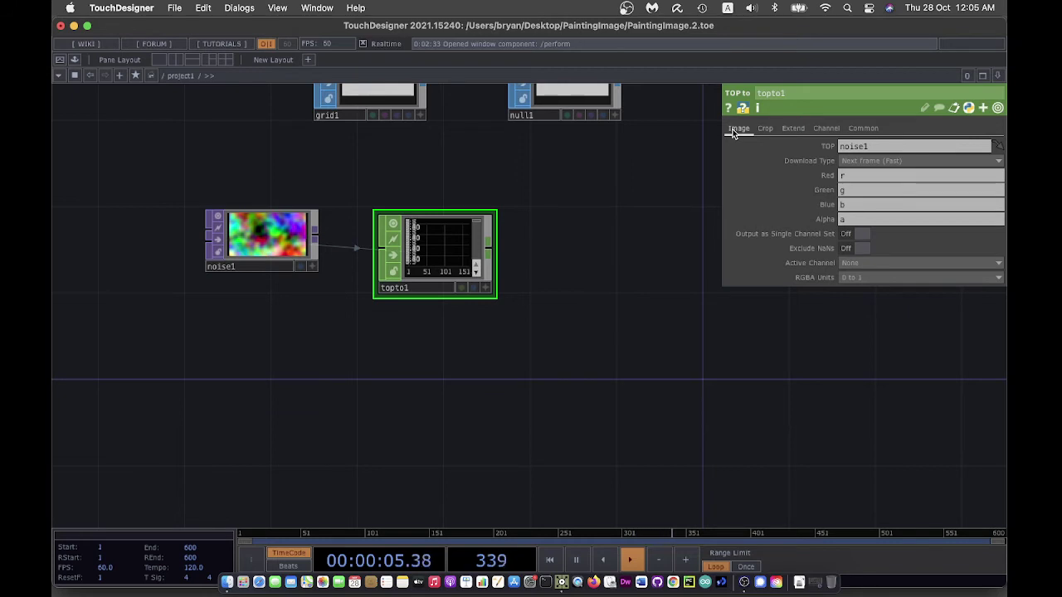
{"action": "left_click", "coordinate": [846, 235]}
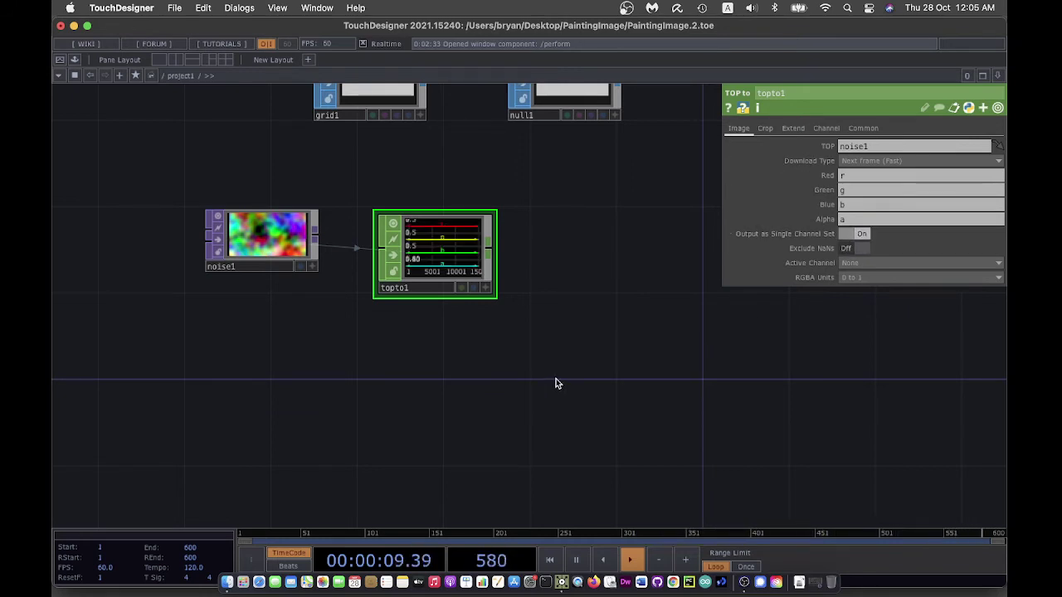
{"action": "left_click", "coordinate": [854, 218]}
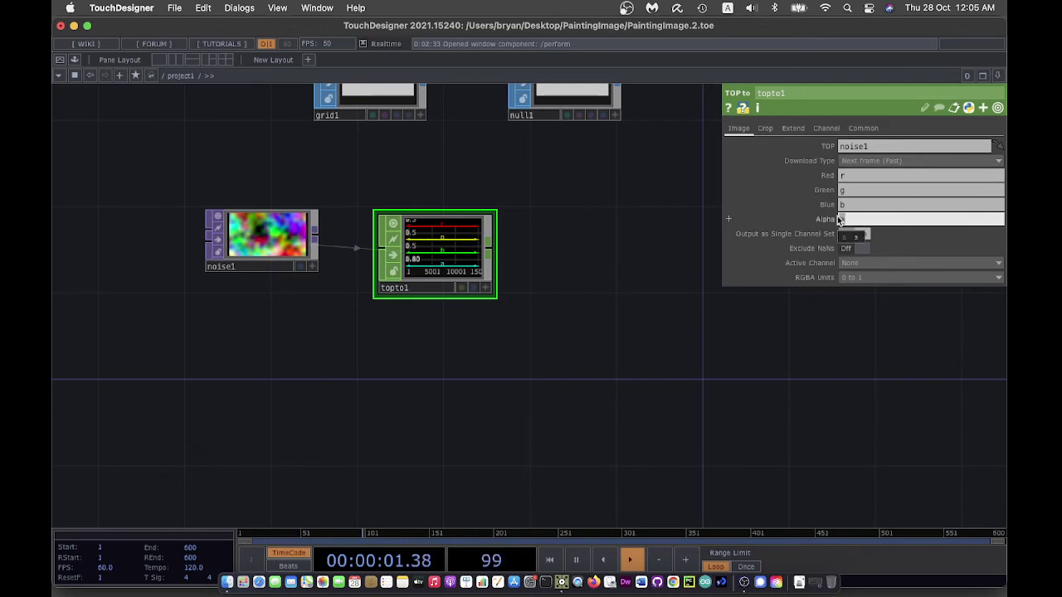
{"action": "key", "text": "BackSpace"}
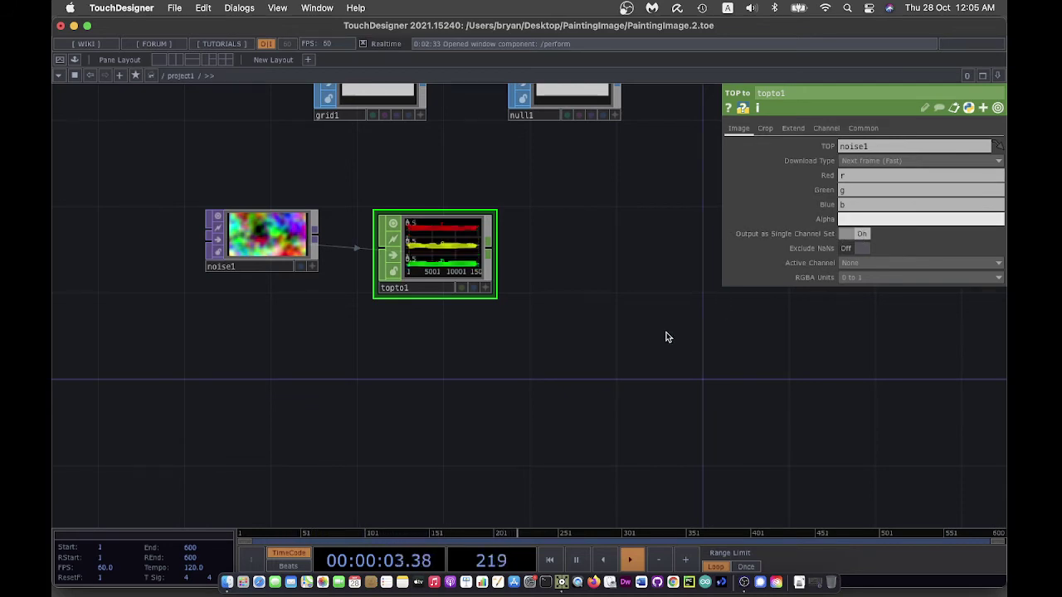
{"action": "scroll", "coordinate": [666, 332], "scroll_direction": "up", "scroll_amount": 5}
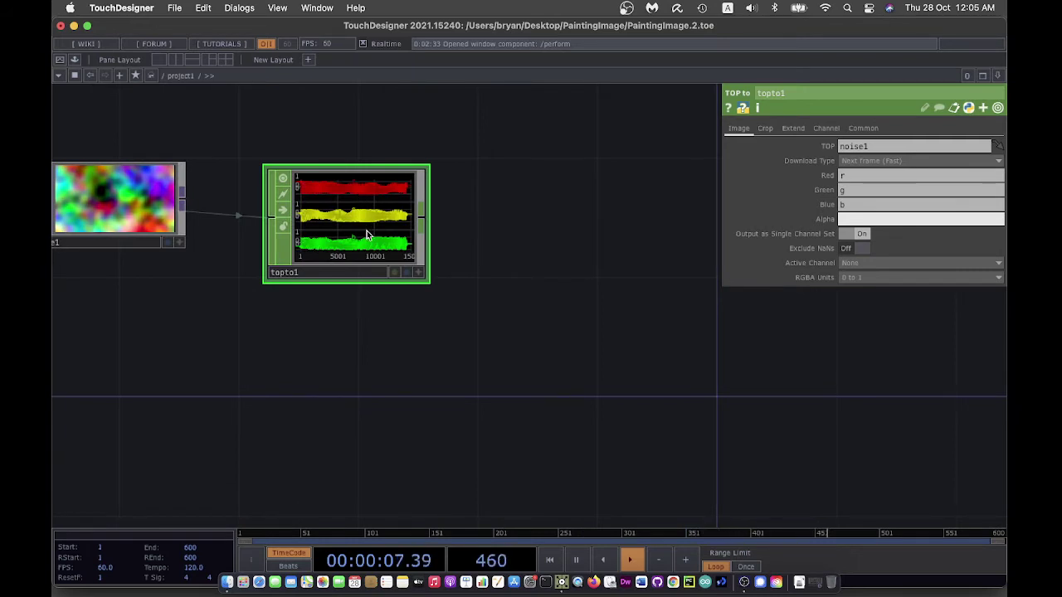
{"action": "scroll", "coordinate": [367, 231], "scroll_direction": "up", "scroll_amount": 3}
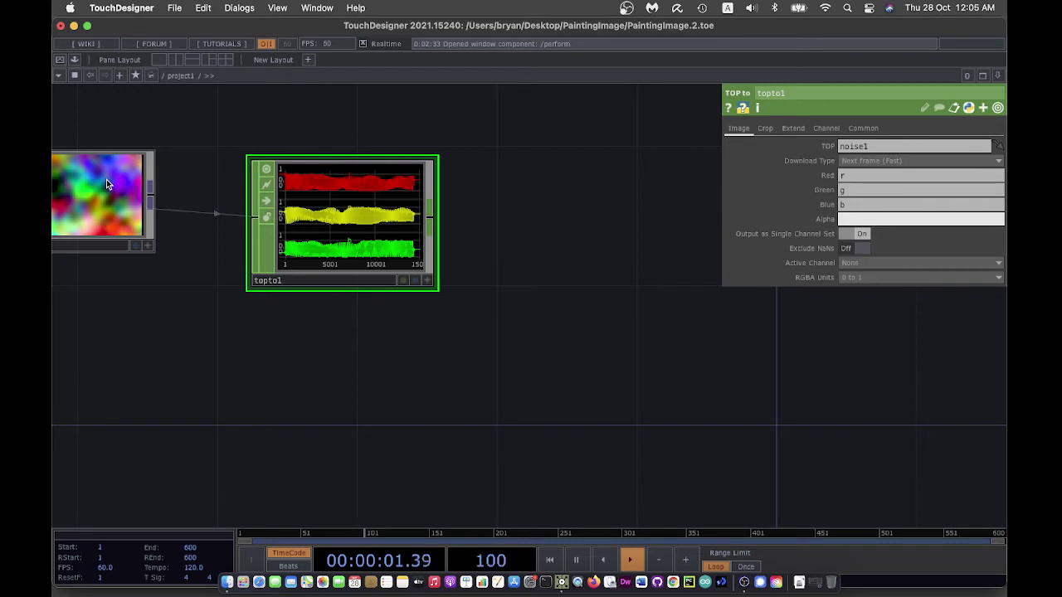
{"action": "left_click_drag", "start_coordinate": [364, 209], "coordinate": [315, 204]}
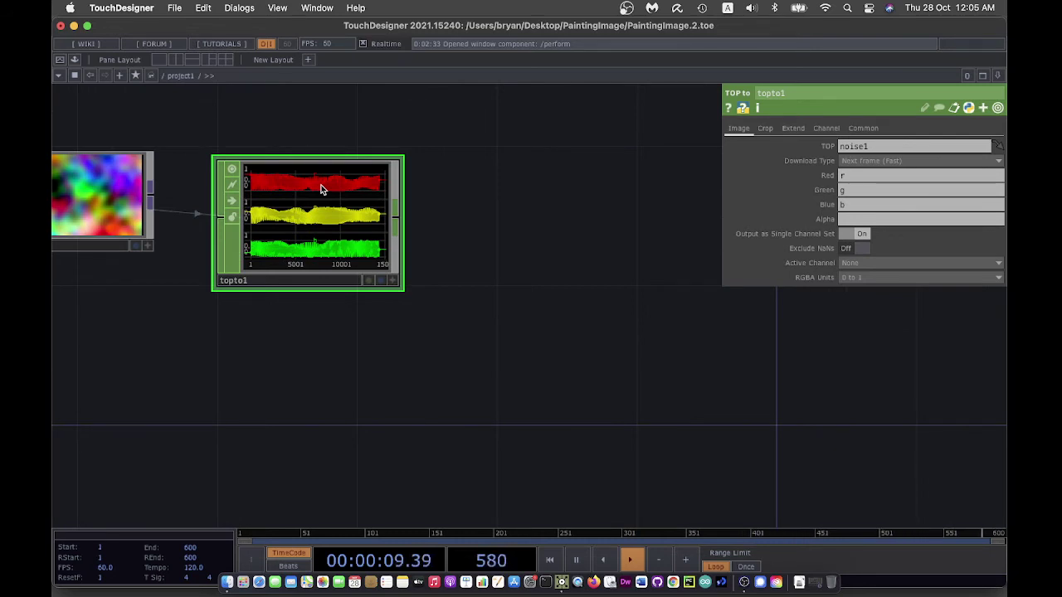
Step: Append a Select CHOP, select1, after topto1 keeping only channel r, renamed to rz
{"action": "right_click", "coordinate": [399, 219]}
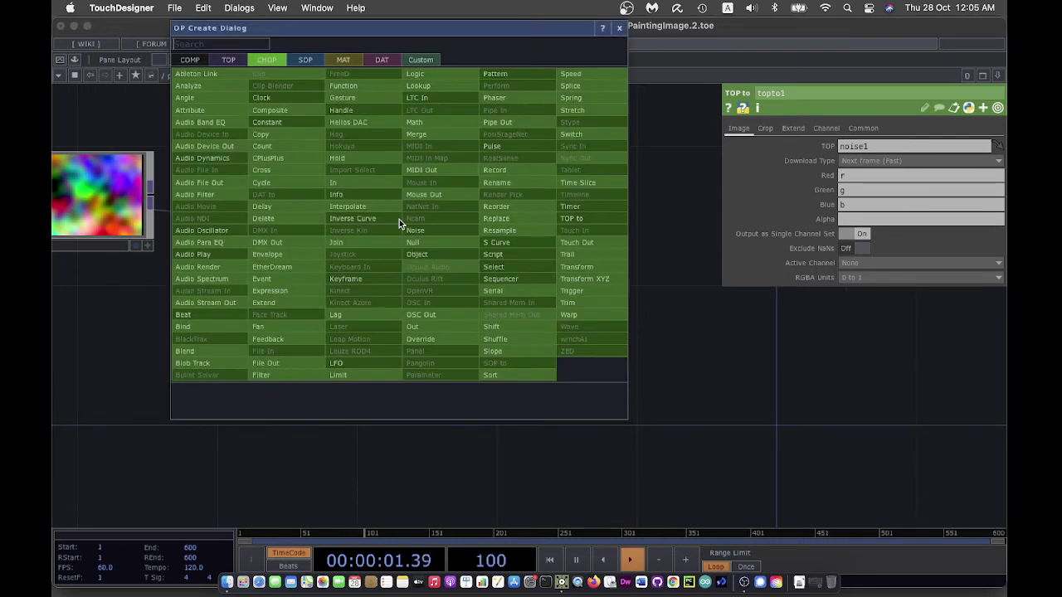
{"action": "left_click", "coordinate": [500, 267]}
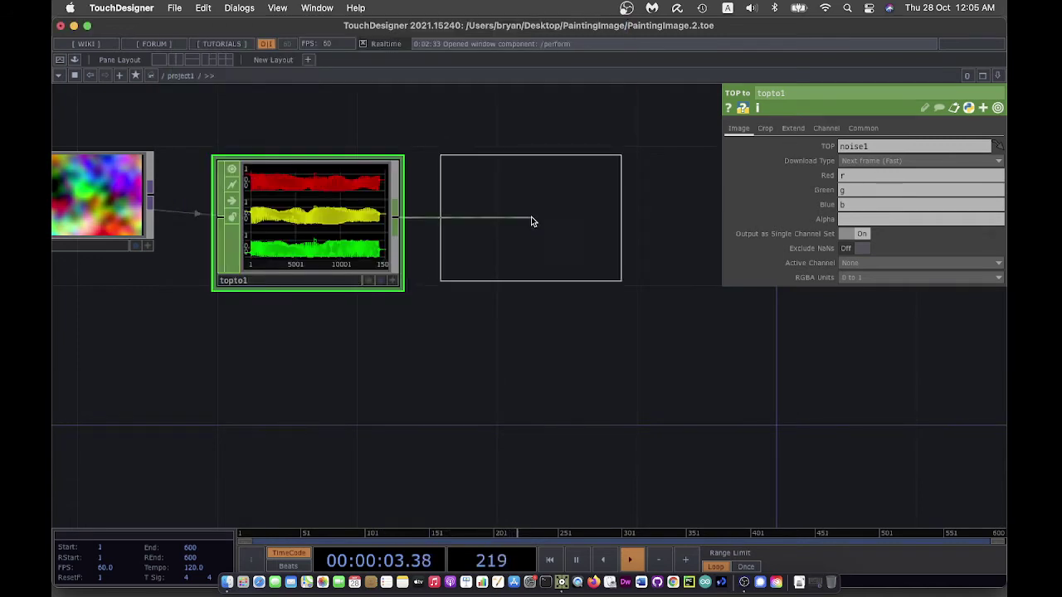
{"action": "left_click", "coordinate": [544, 218]}
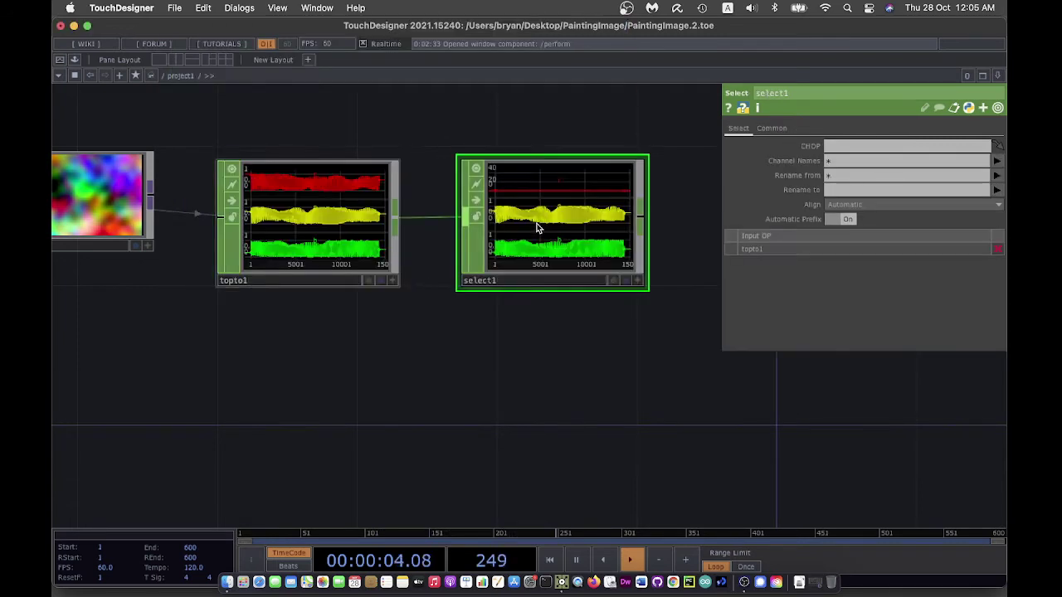
{"action": "left_click", "coordinate": [846, 163]}
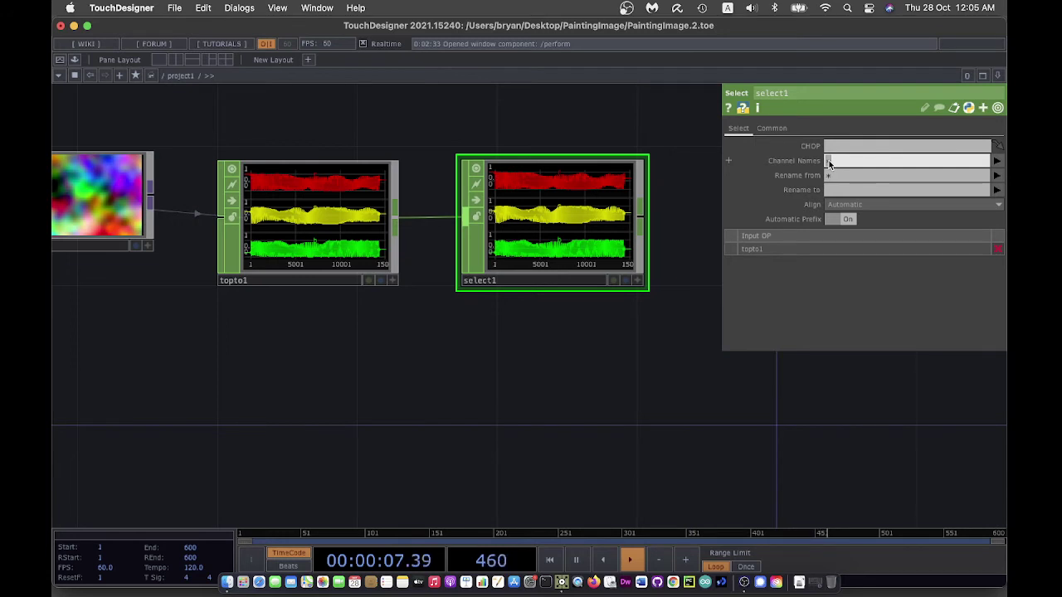
{"action": "type", "text": "r"}
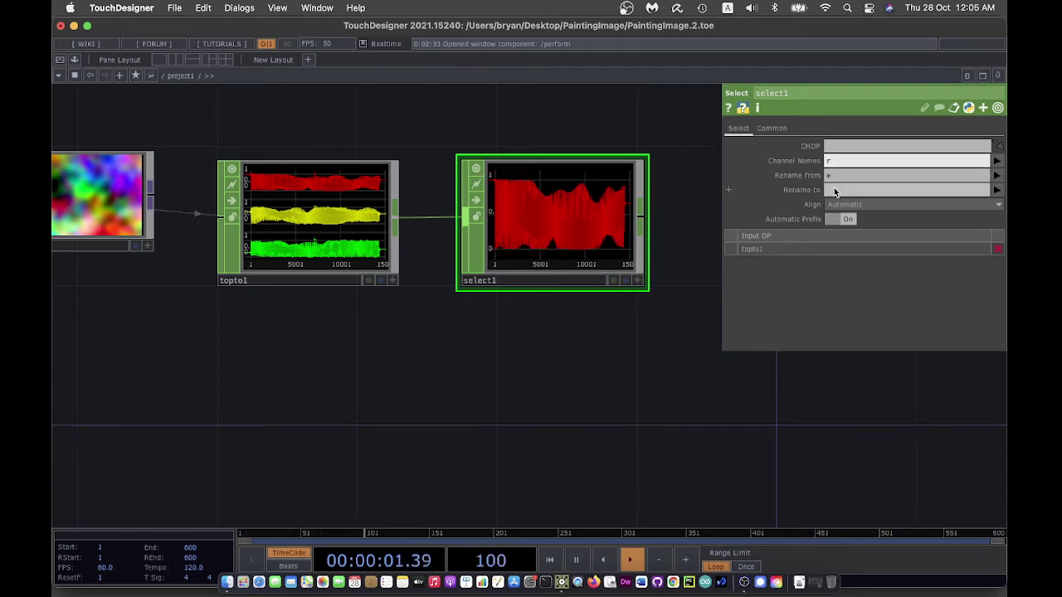
{"action": "key", "text": "Return"}
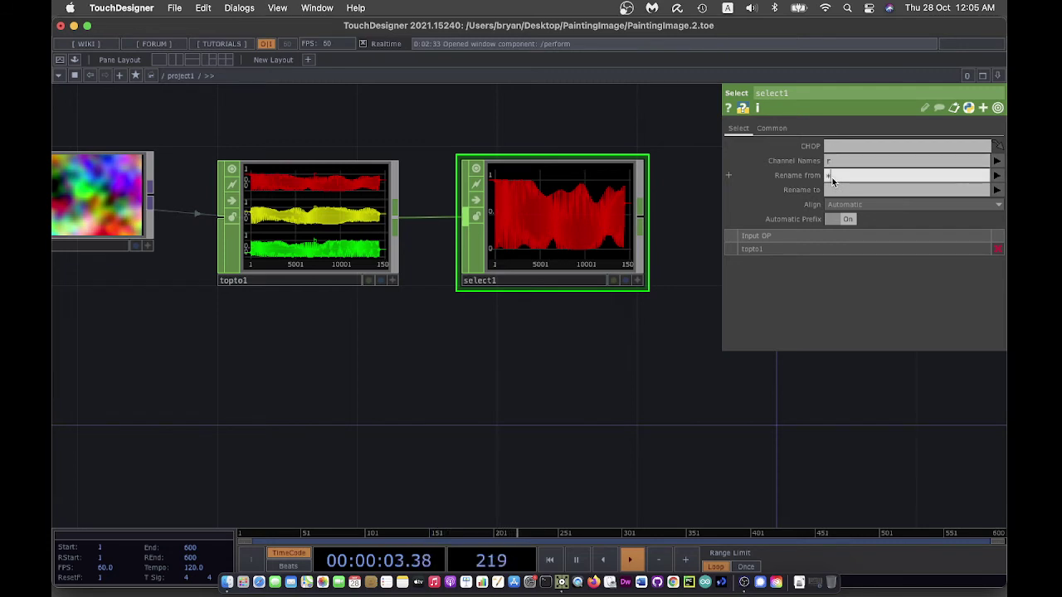
{"action": "left_click", "coordinate": [832, 190]}
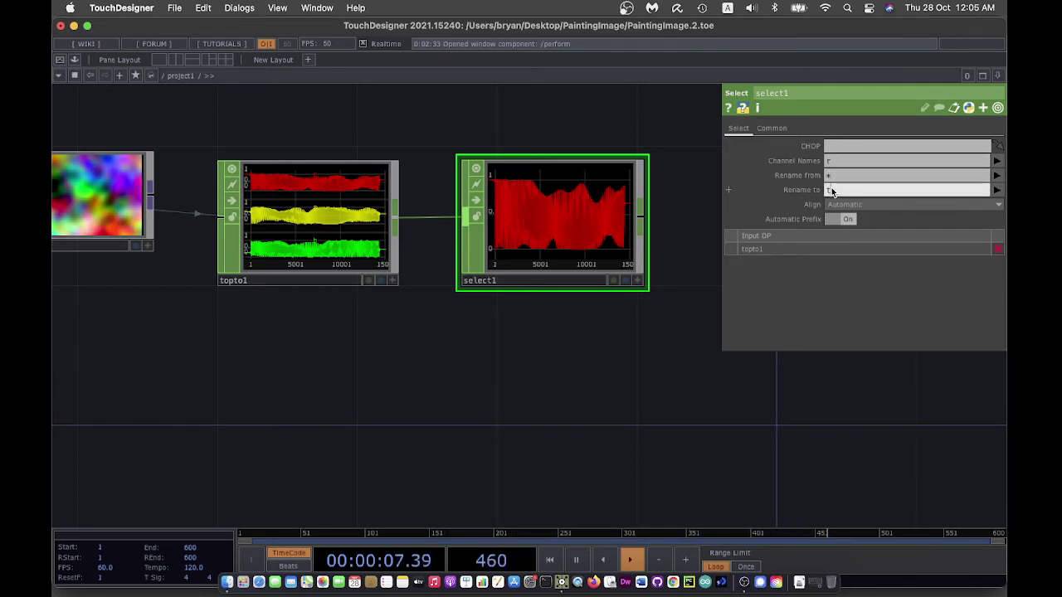
{"action": "type", "text": "t"}
{"action": "key", "text": "BackSpace"}
{"action": "type", "text": "r"}
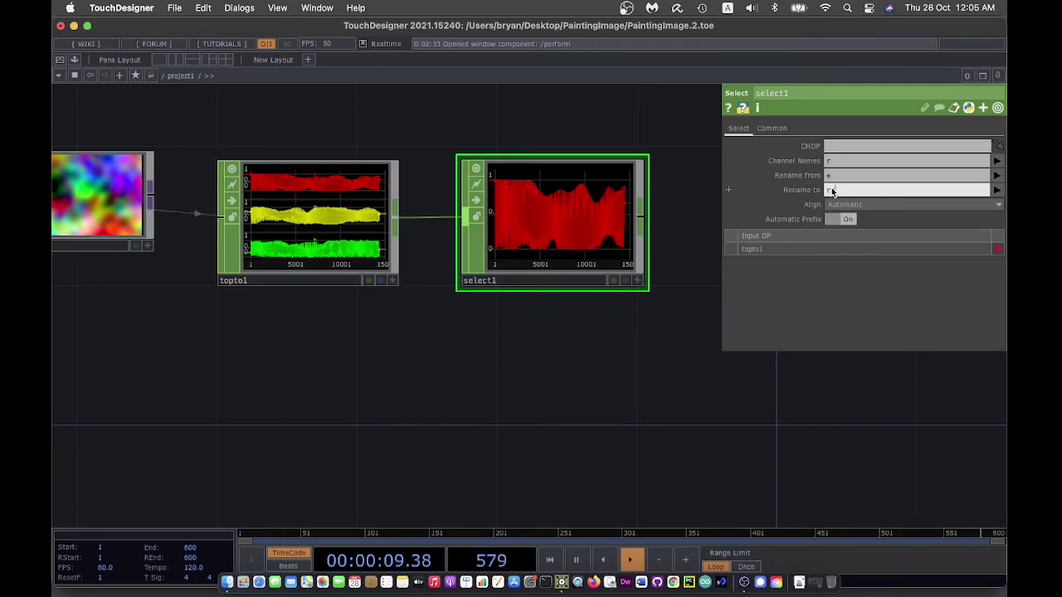
{"action": "type", "text": "2"}
{"action": "key", "text": "Return"}
Step: Line noise1, topto1 and select1 up in a neat row
{"action": "scroll", "coordinate": [612, 423], "scroll_direction": "up", "scroll_amount": 2}
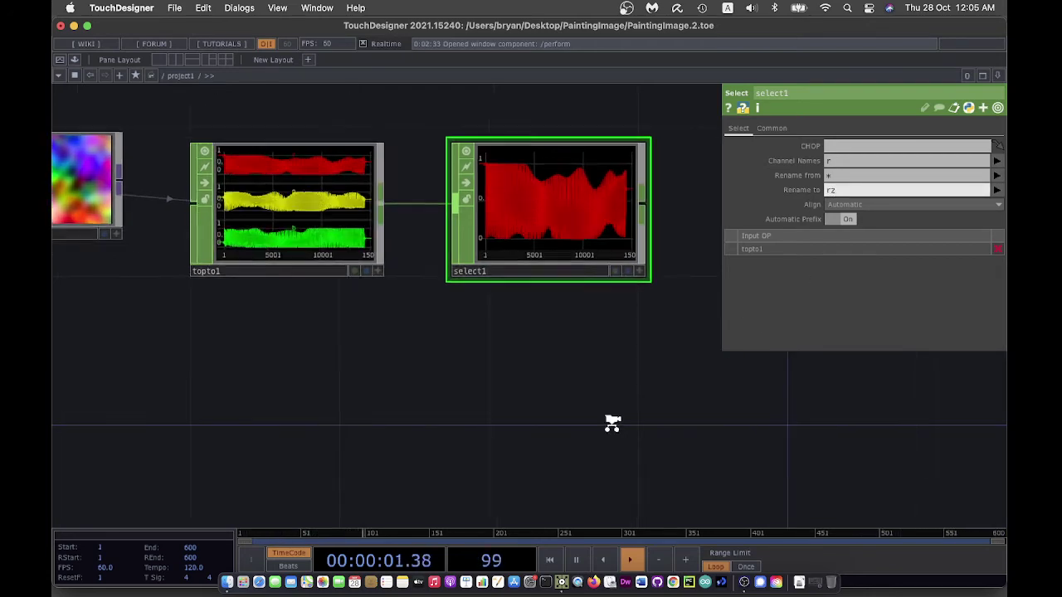
{"action": "scroll", "coordinate": [612, 423], "scroll_direction": "down", "scroll_amount": 5}
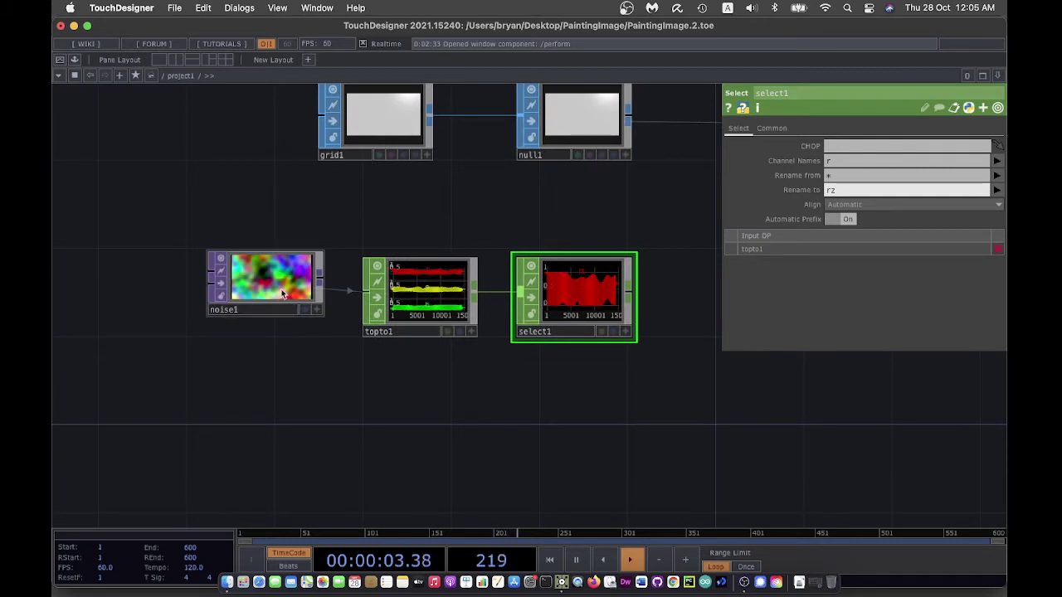
{"action": "left_click_drag", "start_coordinate": [273, 279], "coordinate": [255, 258]}
{"action": "left_click_drag", "start_coordinate": [418, 285], "coordinate": [404, 260]}
{"action": "left_click_drag", "start_coordinate": [555, 293], "coordinate": [534, 271]}
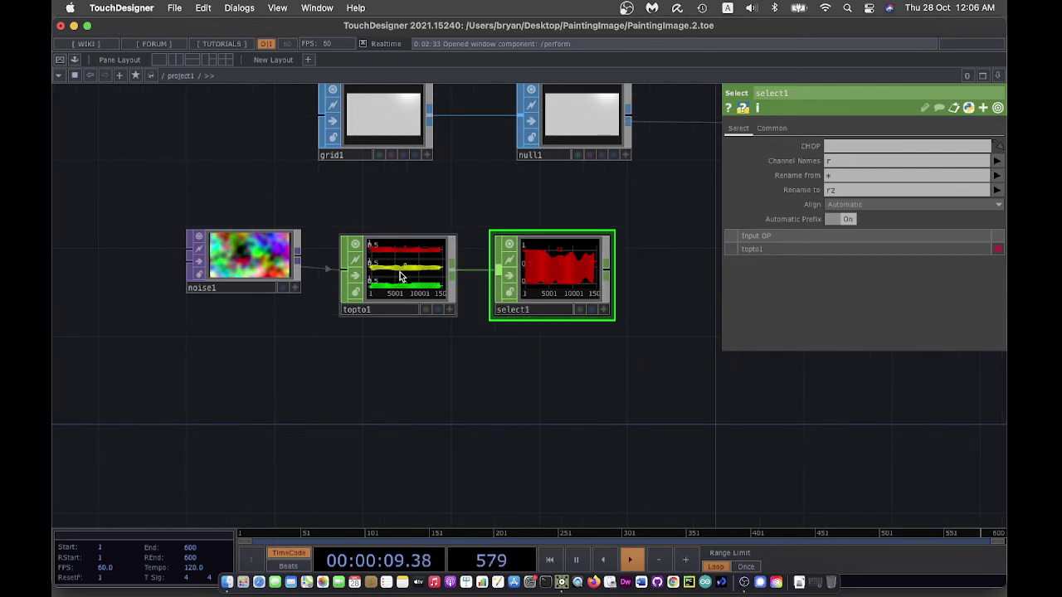
Step: Review topto1's r, g, b channel conversion and make room right of select1
{"action": "left_click", "coordinate": [402, 272]}
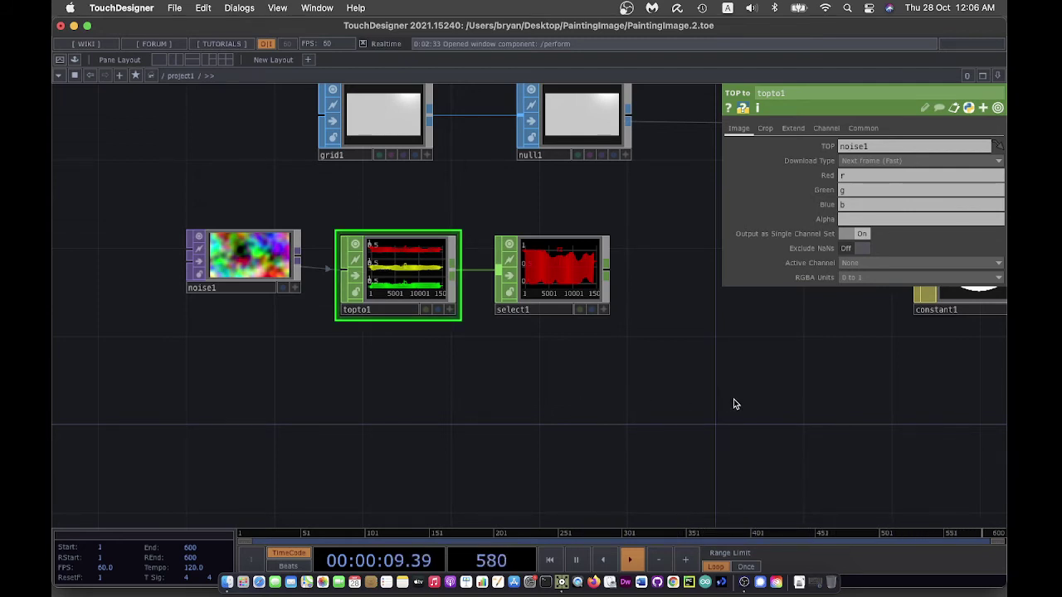
{"action": "left_click_drag", "start_coordinate": [733, 404], "coordinate": [629, 393]}
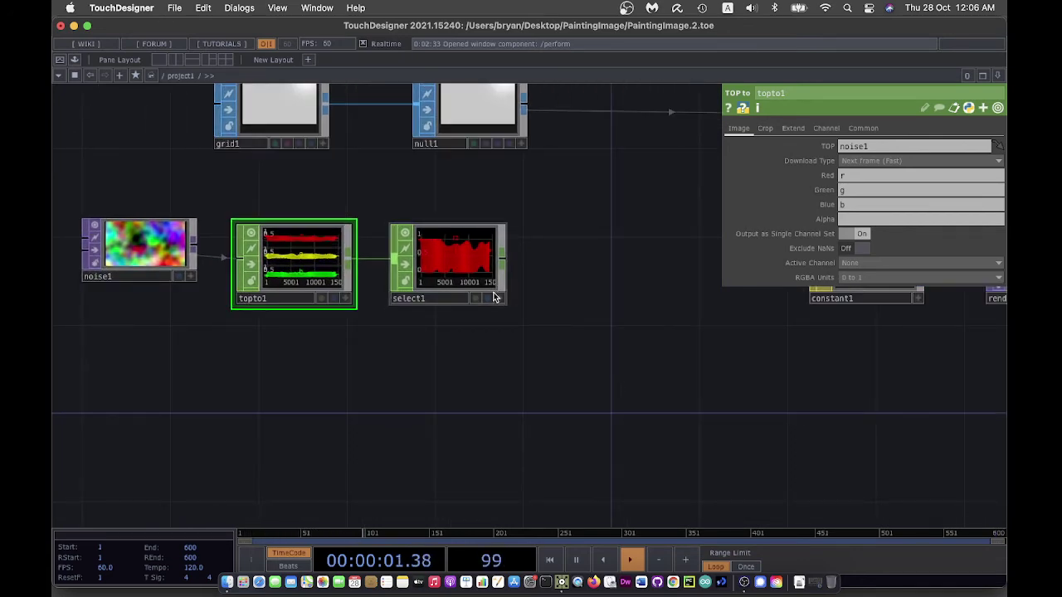
{"action": "scroll", "coordinate": [495, 297], "scroll_direction": "up", "scroll_amount": 5}
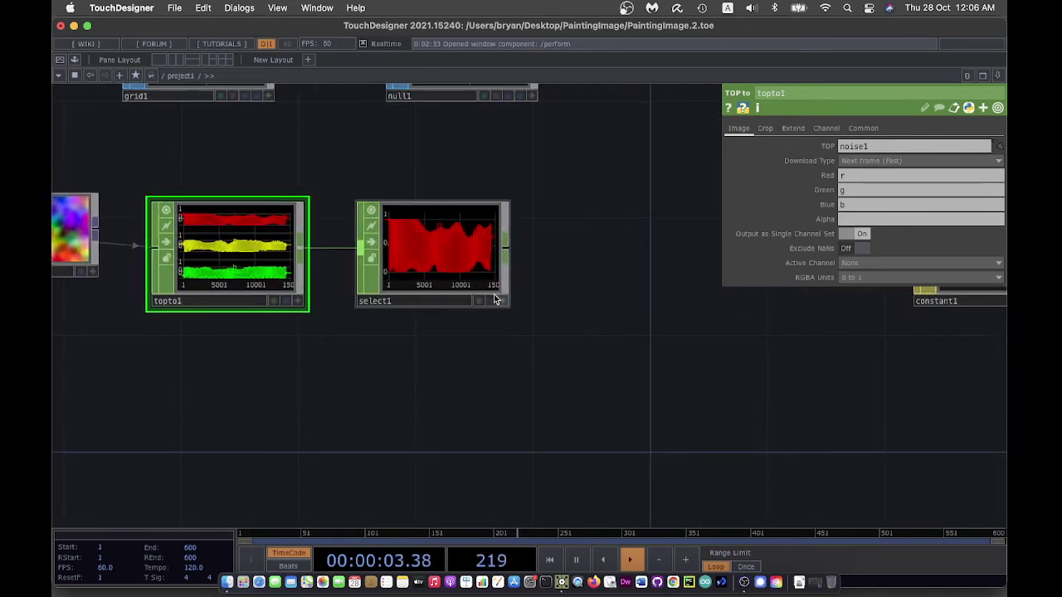
{"action": "scroll", "coordinate": [495, 299], "scroll_direction": "down", "scroll_amount": 1}
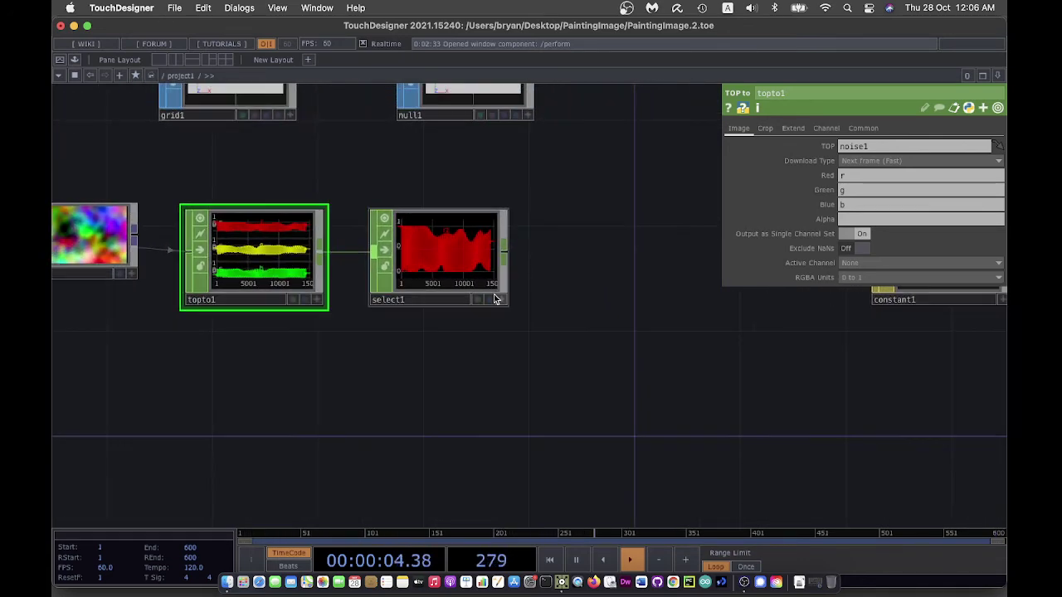
{"action": "left_click", "coordinate": [506, 253]}
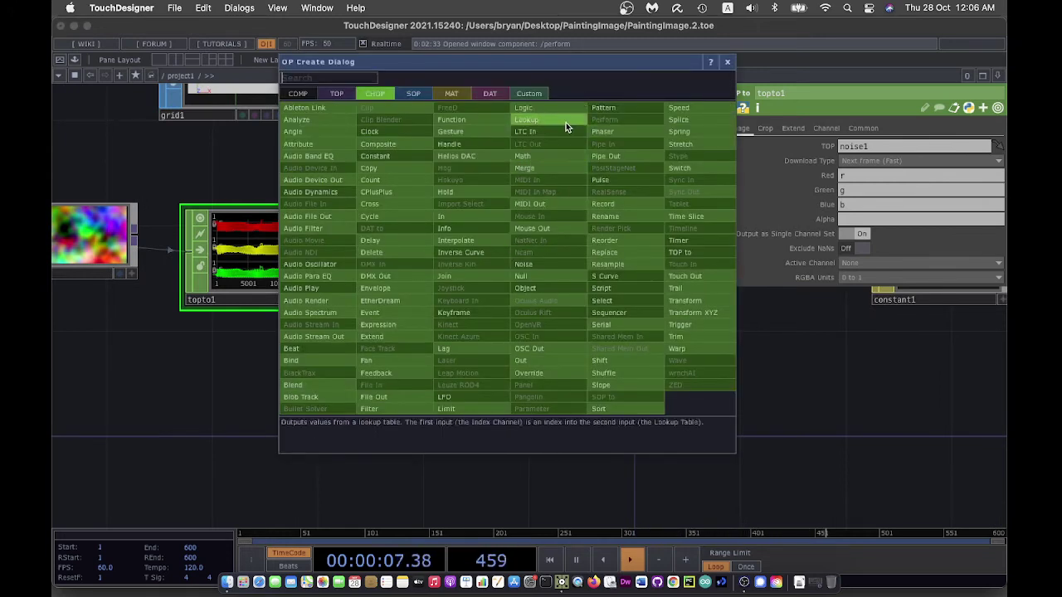
Step: Append math1 after select1 with its To Range set to 0 and 360
{"action": "left_click", "coordinate": [556, 156]}
{"action": "left_click", "coordinate": [437, 390]}
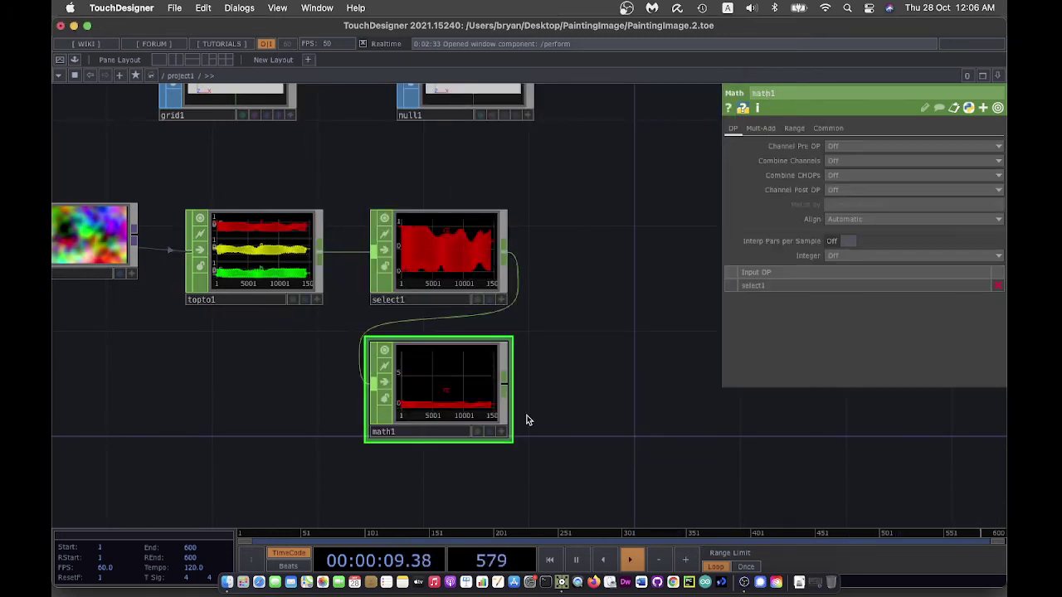
{"action": "left_click_drag", "start_coordinate": [646, 432], "coordinate": [567, 401]}
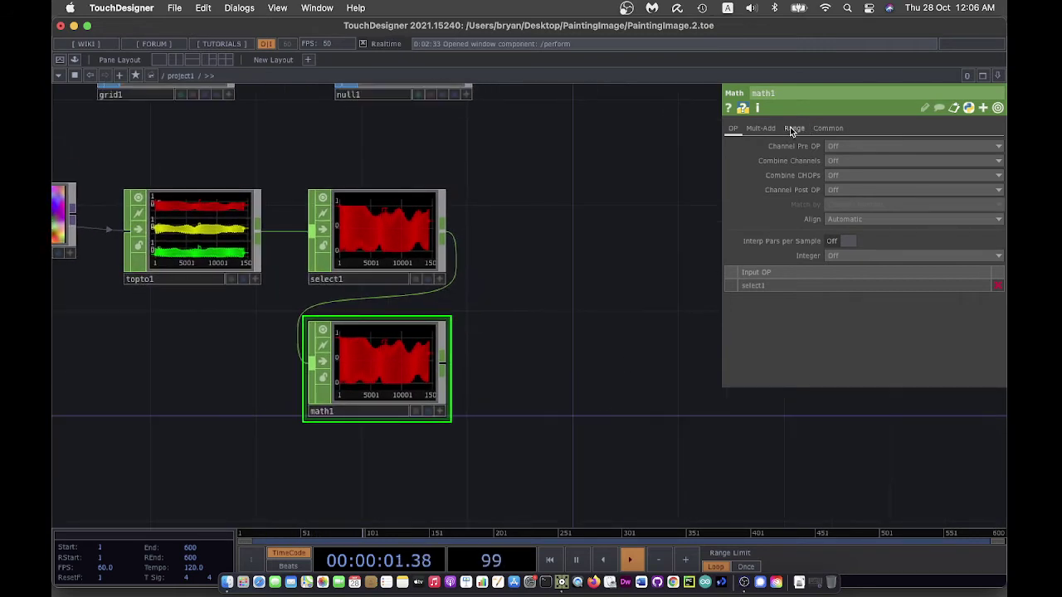
{"action": "left_click", "coordinate": [792, 128]}
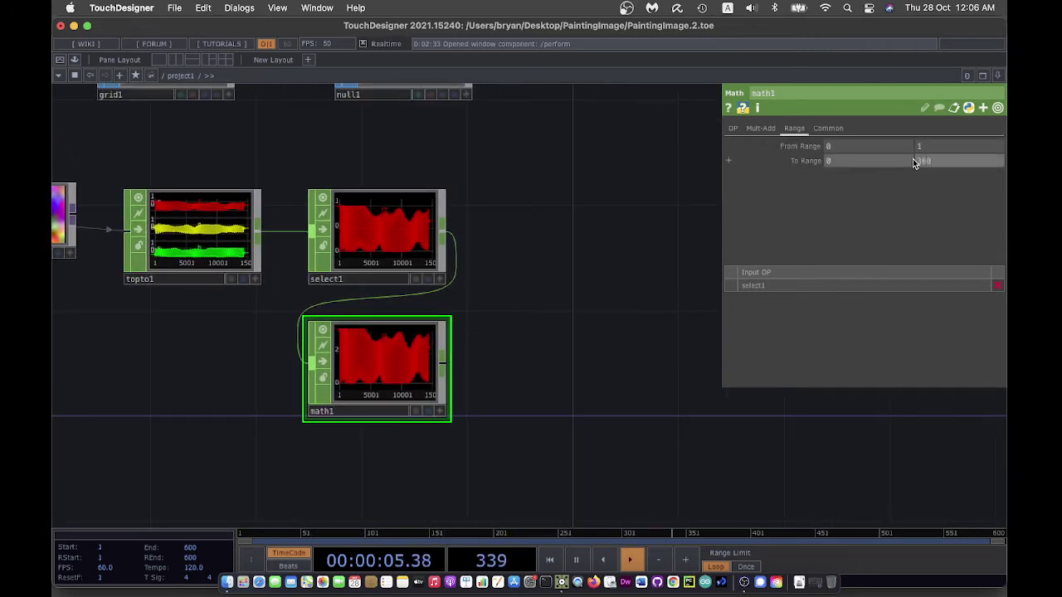
{"action": "left_click_drag", "start_coordinate": [636, 368], "coordinate": [454, 289]}
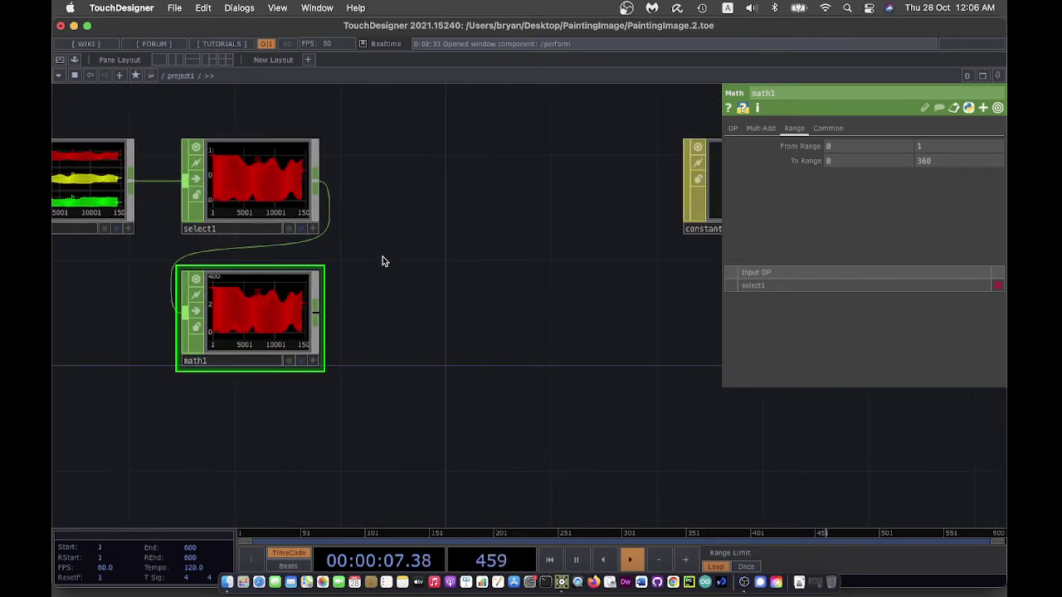
Step: Add a Null CHOP, null3, after math1 and place it to the right of select1
{"action": "right_click", "coordinate": [315, 318]}
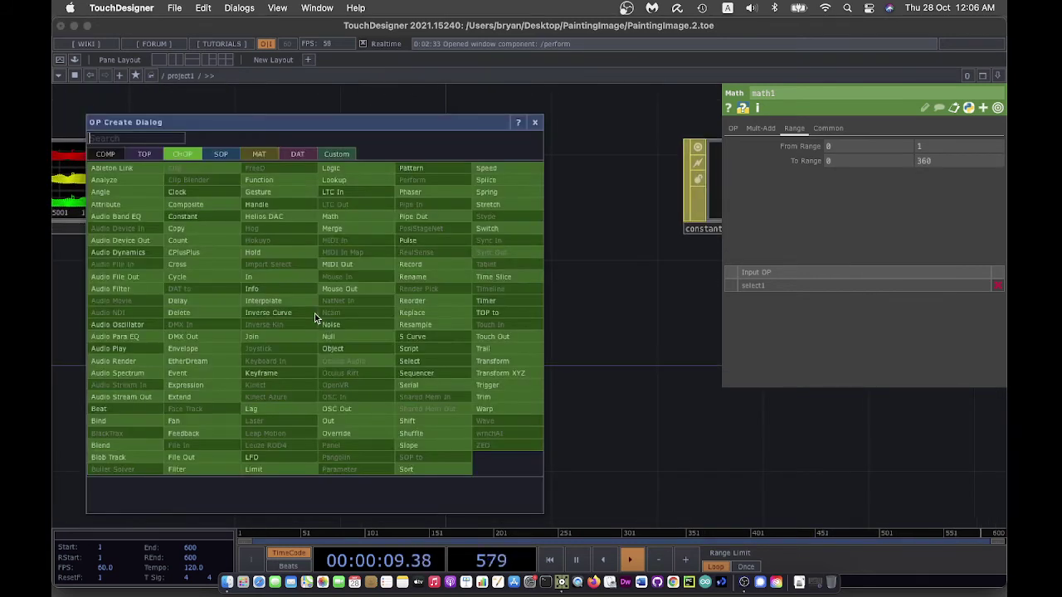
{"action": "left_click", "coordinate": [329, 336]}
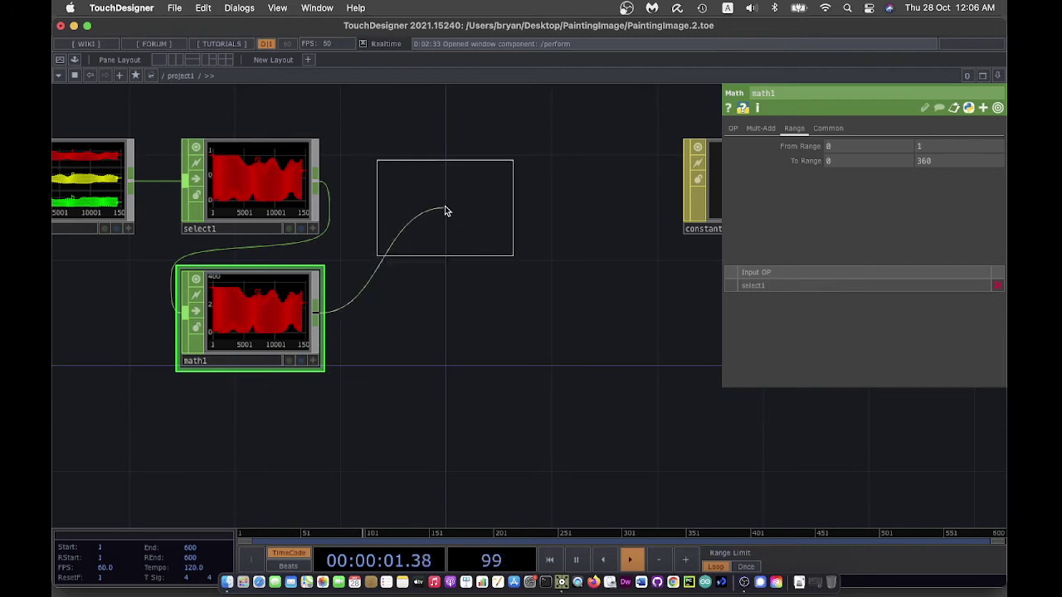
{"action": "left_click", "coordinate": [464, 200]}
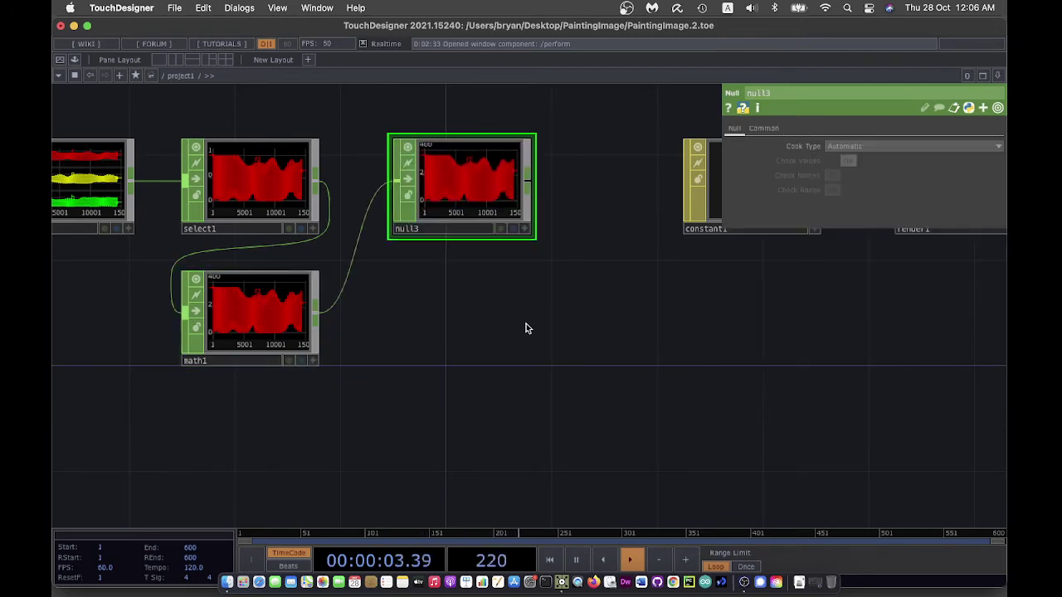
{"action": "scroll", "coordinate": [576, 292], "scroll_direction": "right", "scroll_amount": 10}
{"action": "scroll", "coordinate": [576, 292], "scroll_direction": "up", "scroll_amount": 8}
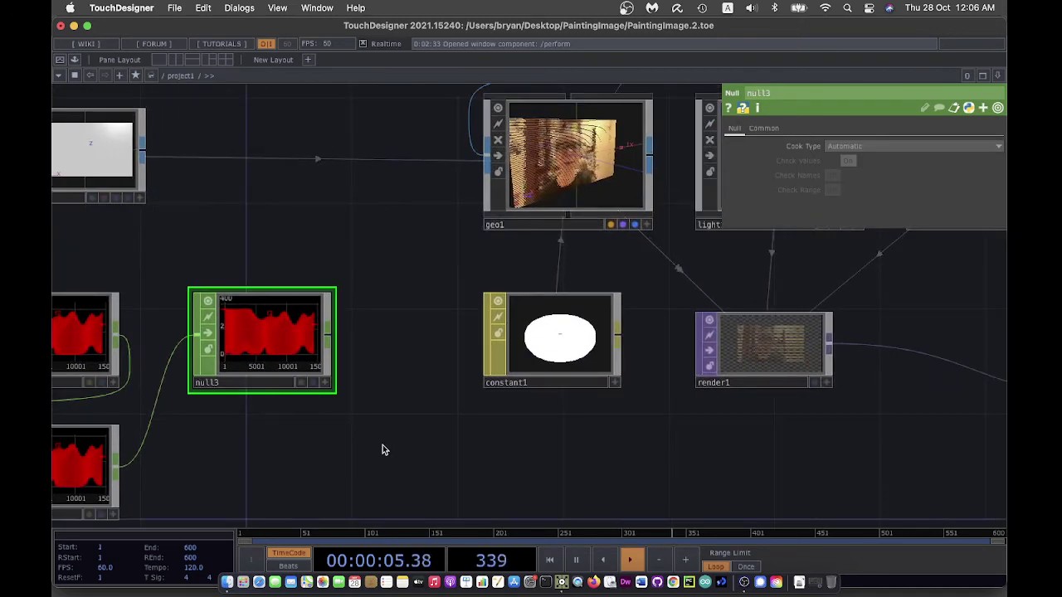
Step: Set geo1's instance Rotate OP to null3, with Rotate Z taken from the rz channel
{"action": "left_click", "coordinate": [506, 211]}
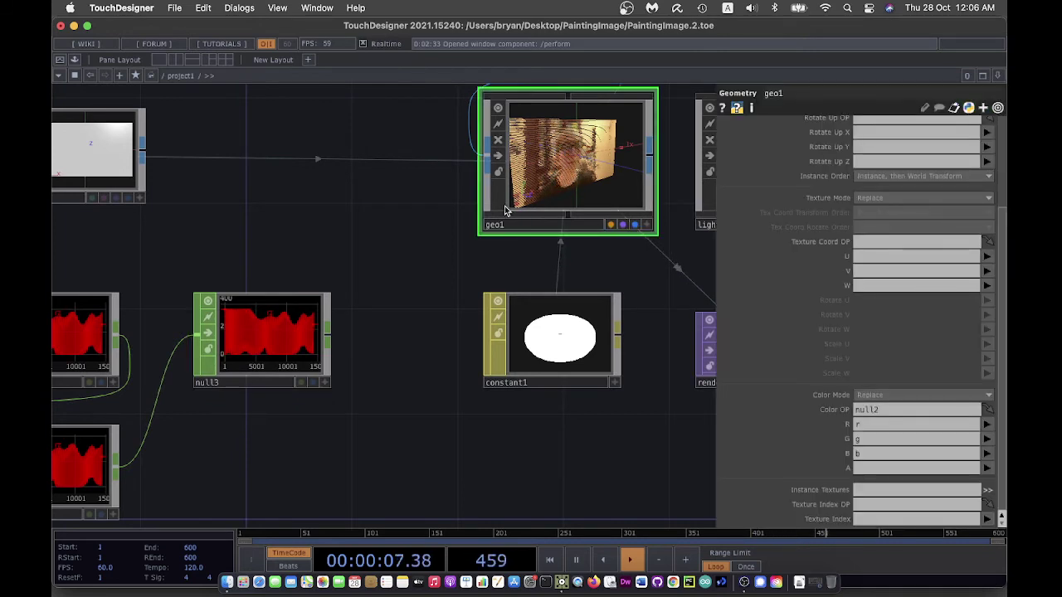
{"action": "scroll", "coordinate": [780, 309], "scroll_direction": "up", "scroll_amount": 5}
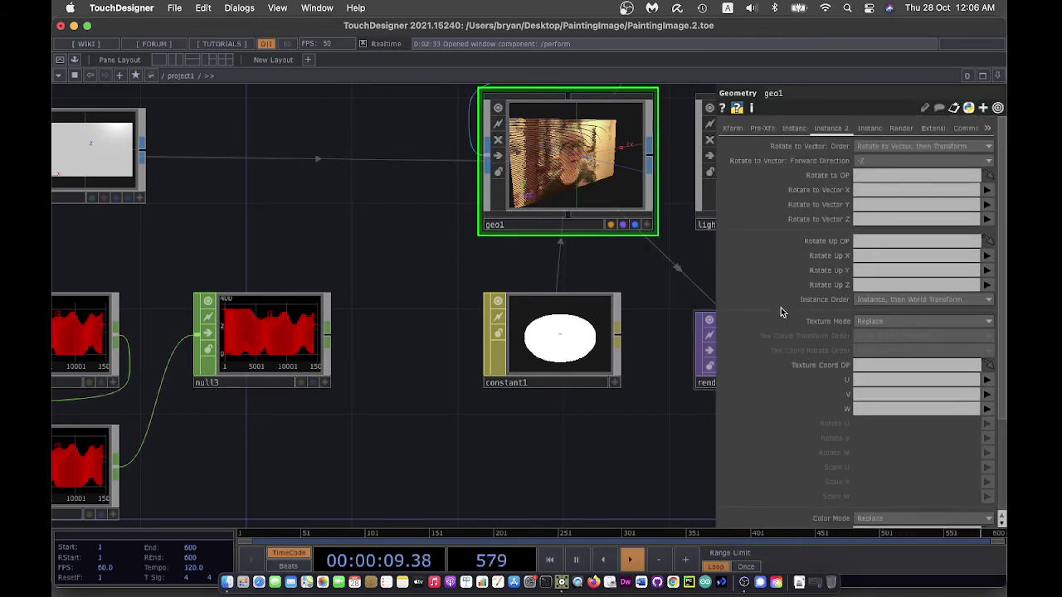
{"action": "left_click", "coordinate": [794, 128]}
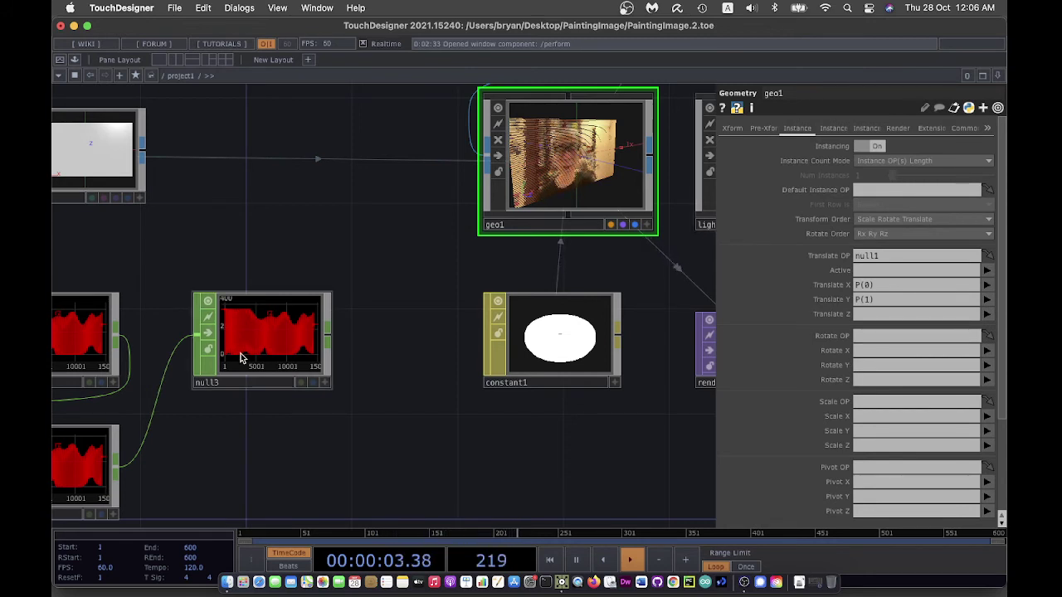
{"action": "left_click_drag", "start_coordinate": [245, 350], "coordinate": [875, 332]}
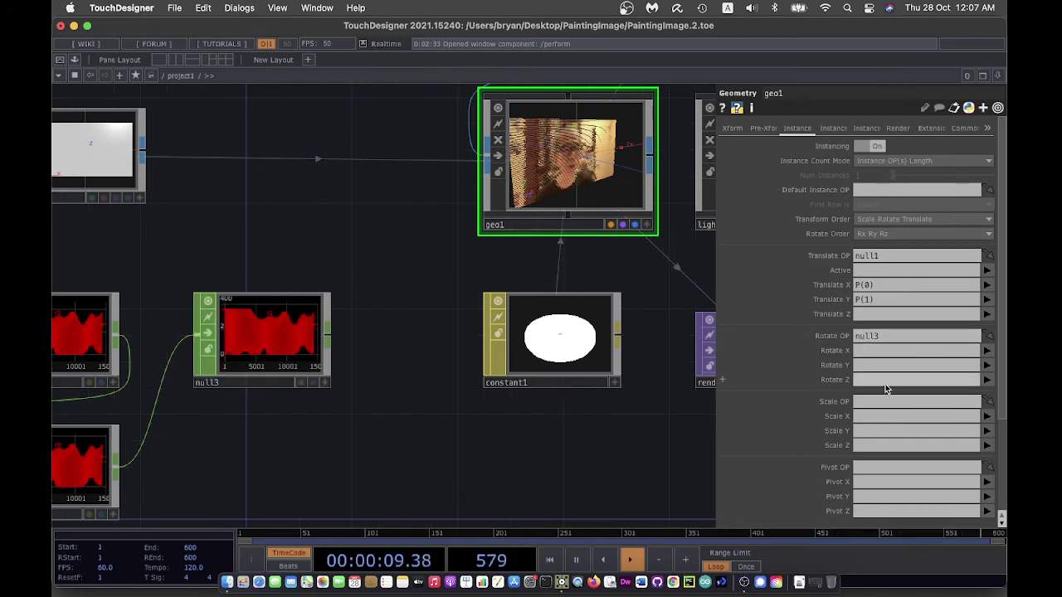
{"action": "left_click", "coordinate": [986, 382]}
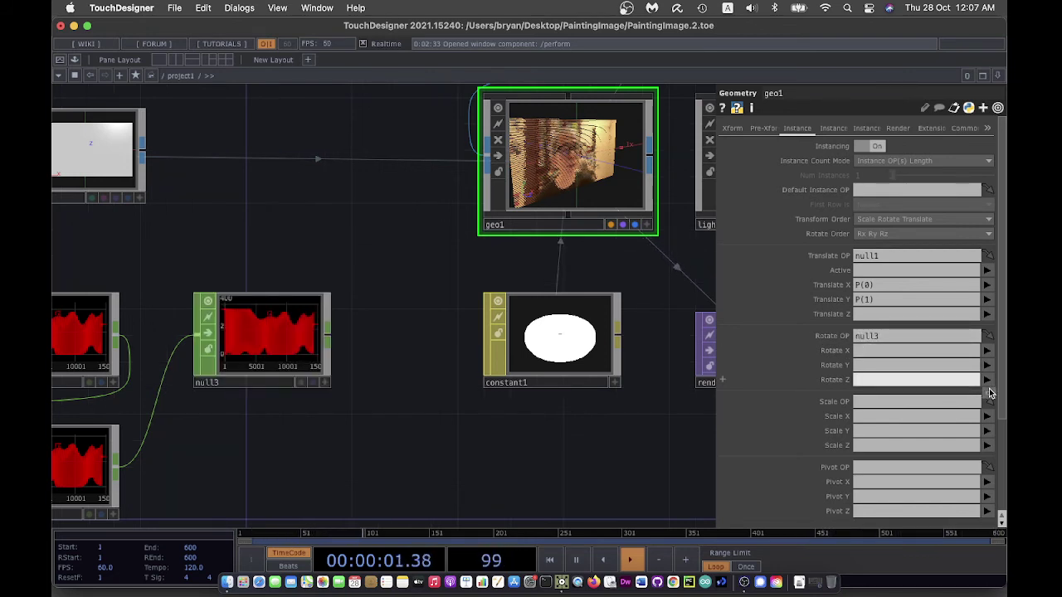
{"action": "left_click", "coordinate": [989, 397]}
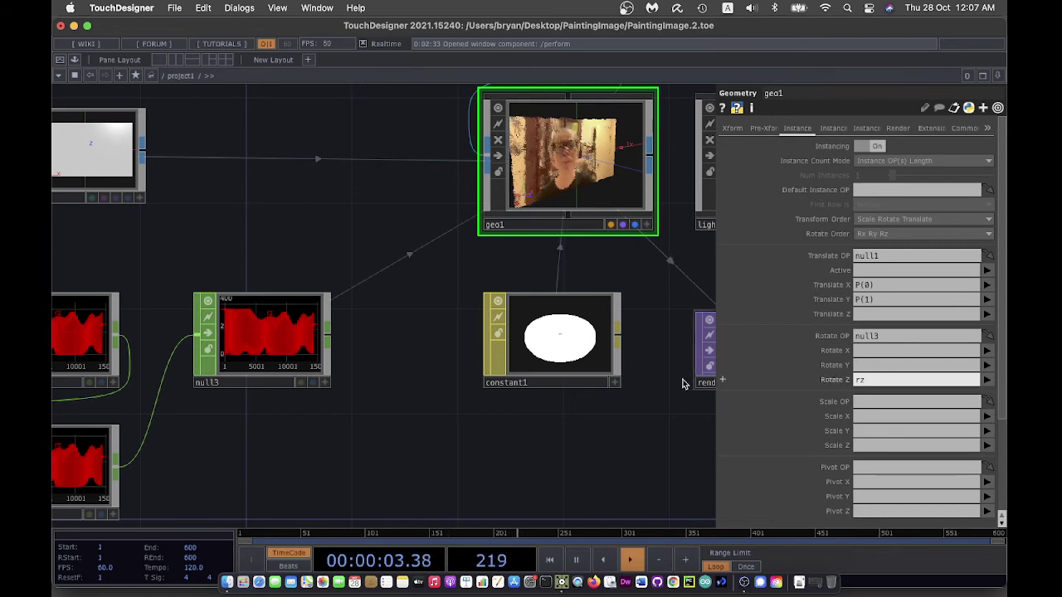
Step: Save the project as PaintingImage.3.toe
{"action": "scroll", "coordinate": [498, 465], "scroll_direction": "right", "scroll_amount": 5}
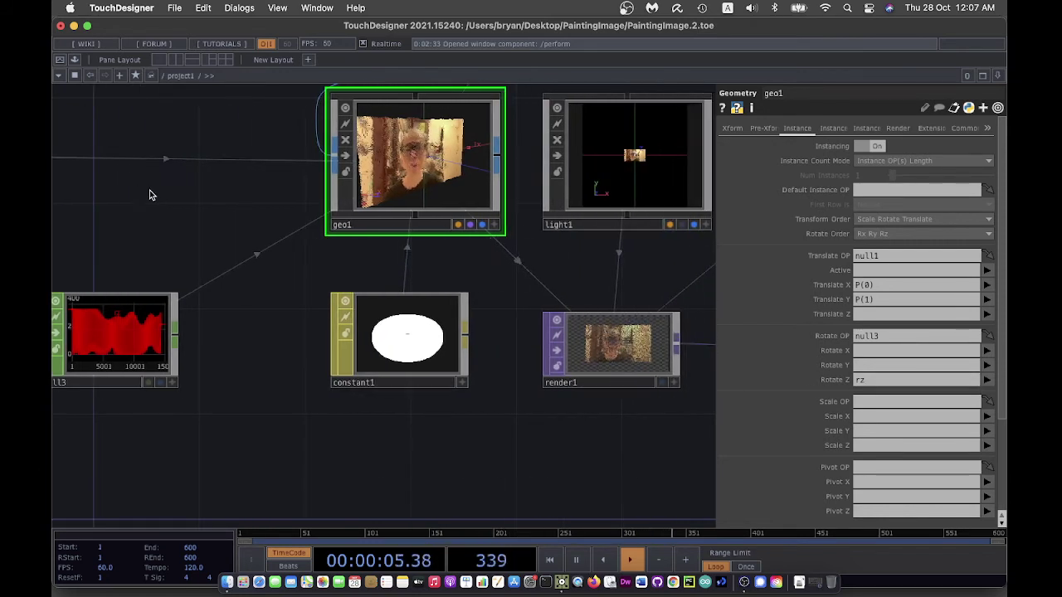
{"action": "left_click", "coordinate": [173, 8]}
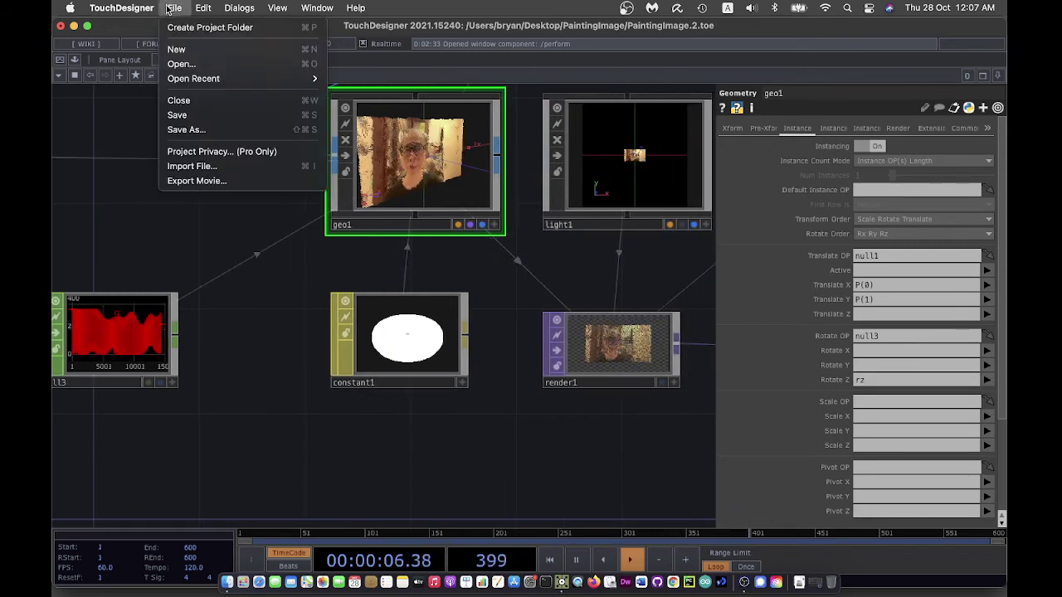
{"action": "left_click", "coordinate": [189, 116]}
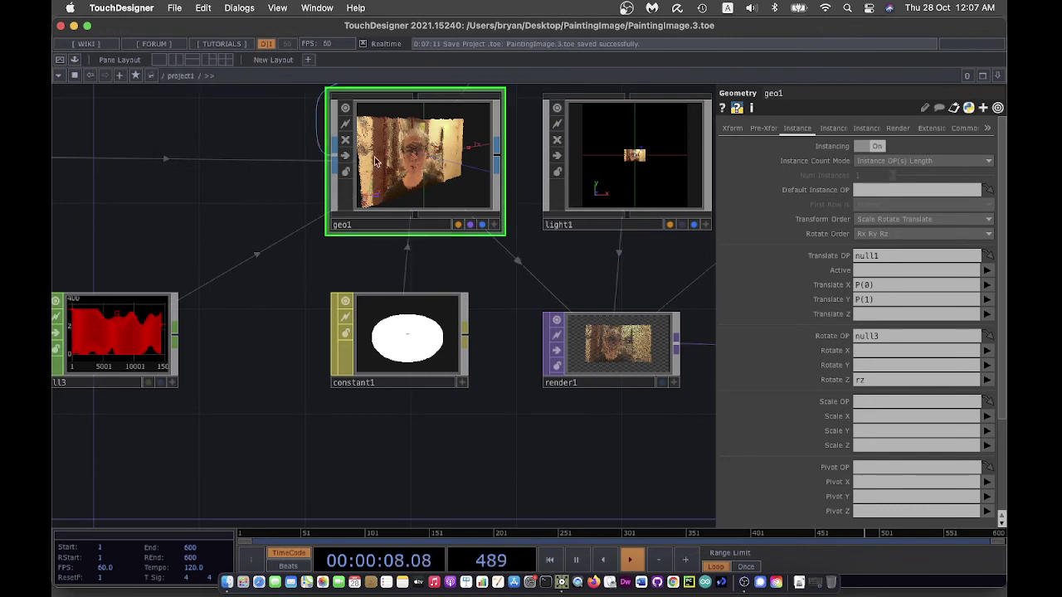
{"action": "left_click", "coordinate": [59, 61]}
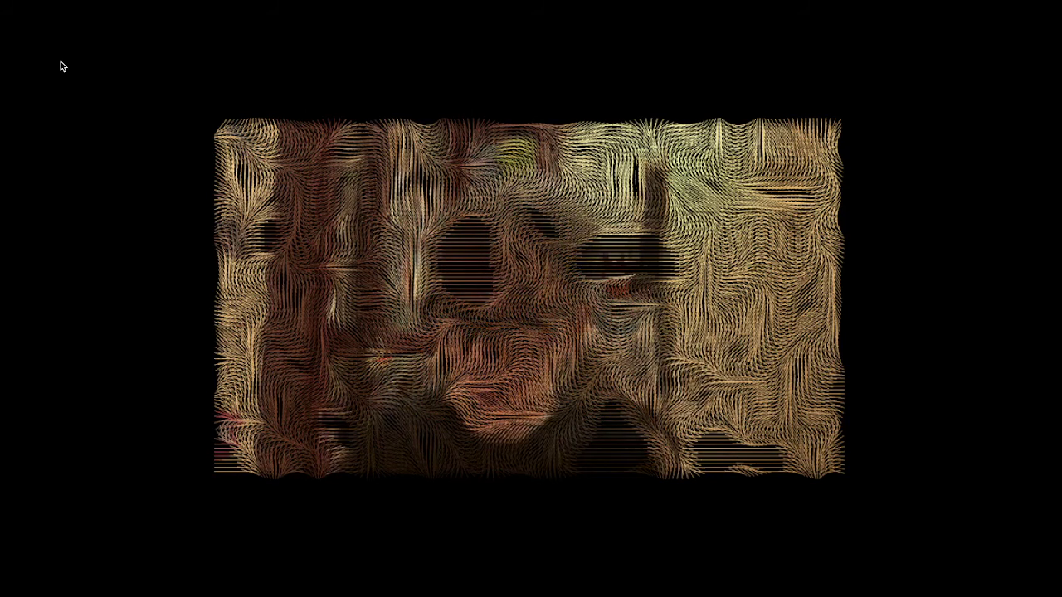
{"action": "key", "text": "Escape"}
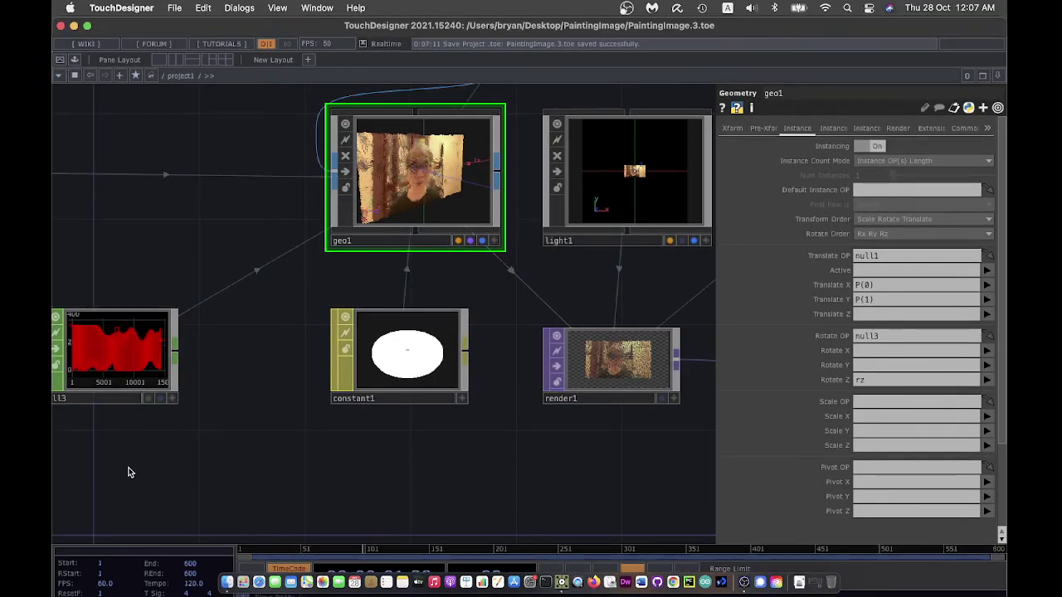
Step: Check noise1's Transform settings (Scale 0.5 by 0.5), then bring up the OP Create Dialog
{"action": "left_click_drag", "start_coordinate": [128, 470], "coordinate": [292, 465]}
{"action": "key", "text": "p"}
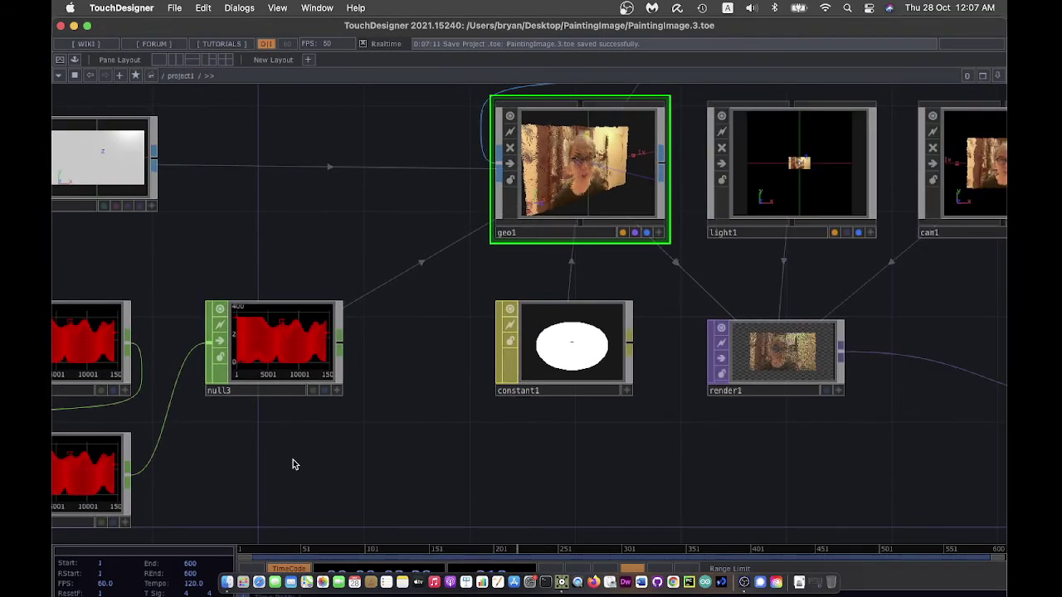
{"action": "left_click_drag", "start_coordinate": [257, 226], "coordinate": [503, 192]}
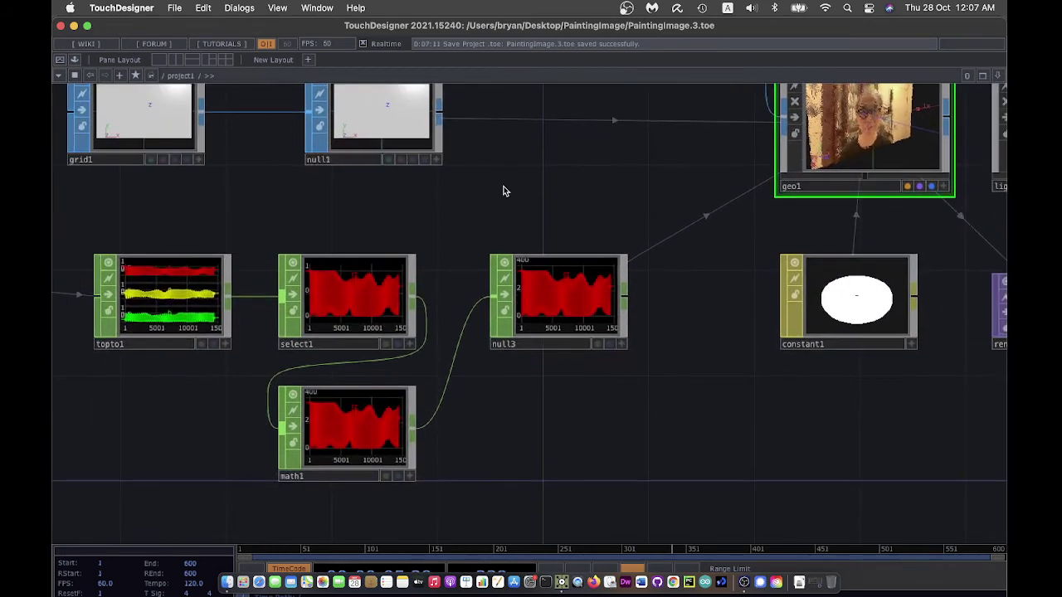
{"action": "left_click_drag", "start_coordinate": [107, 419], "coordinate": [377, 404]}
{"action": "left_click_drag", "start_coordinate": [239, 417], "coordinate": [571, 401]}
{"action": "left_click", "coordinate": [550, 272]}
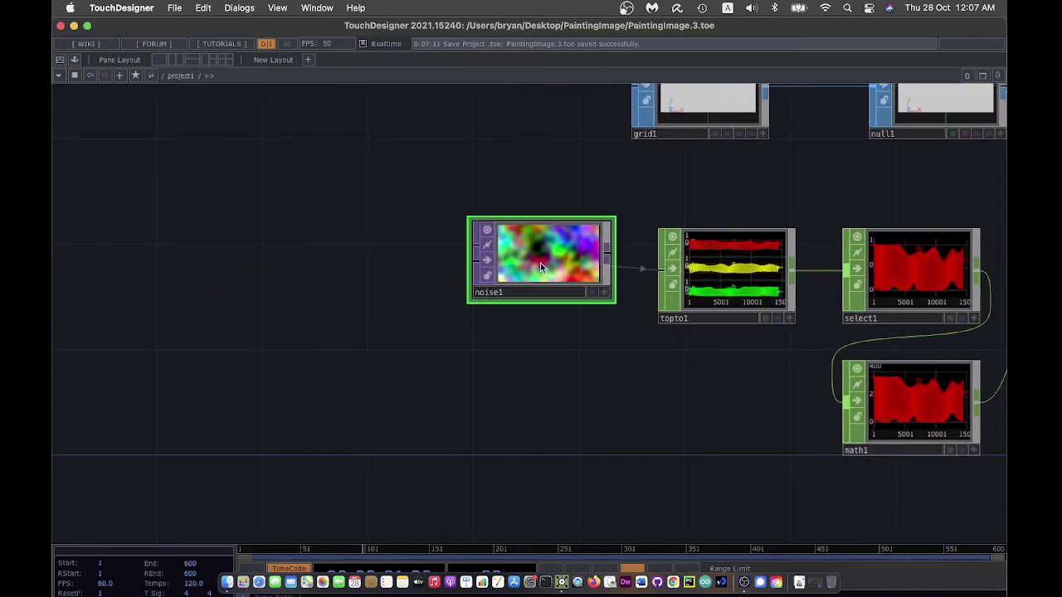
{"action": "key", "text": "p"}
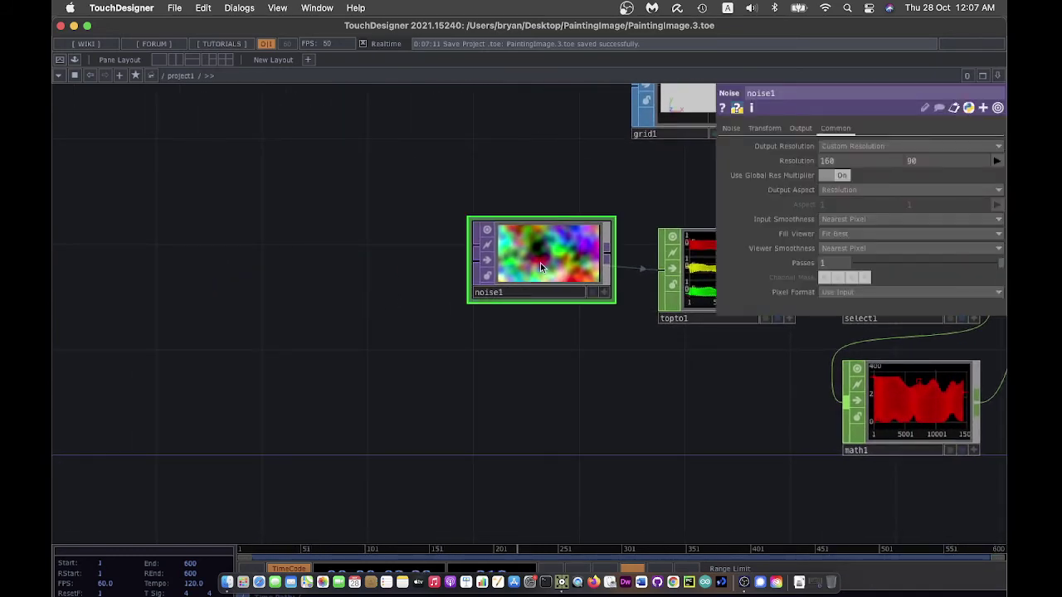
{"action": "left_click_drag", "start_coordinate": [564, 396], "coordinate": [477, 397]}
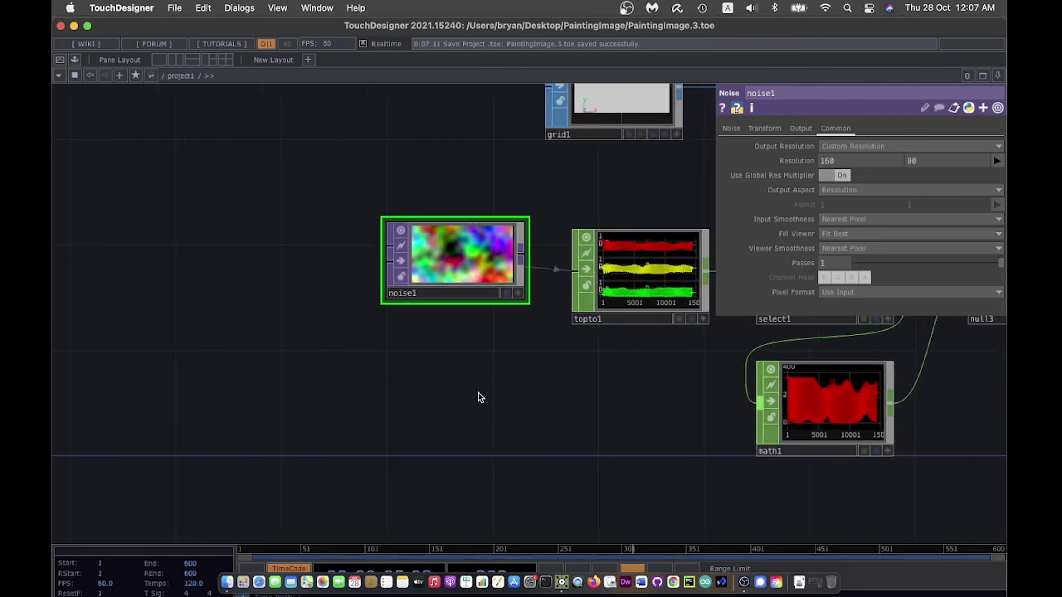
{"action": "left_click", "coordinate": [763, 130]}
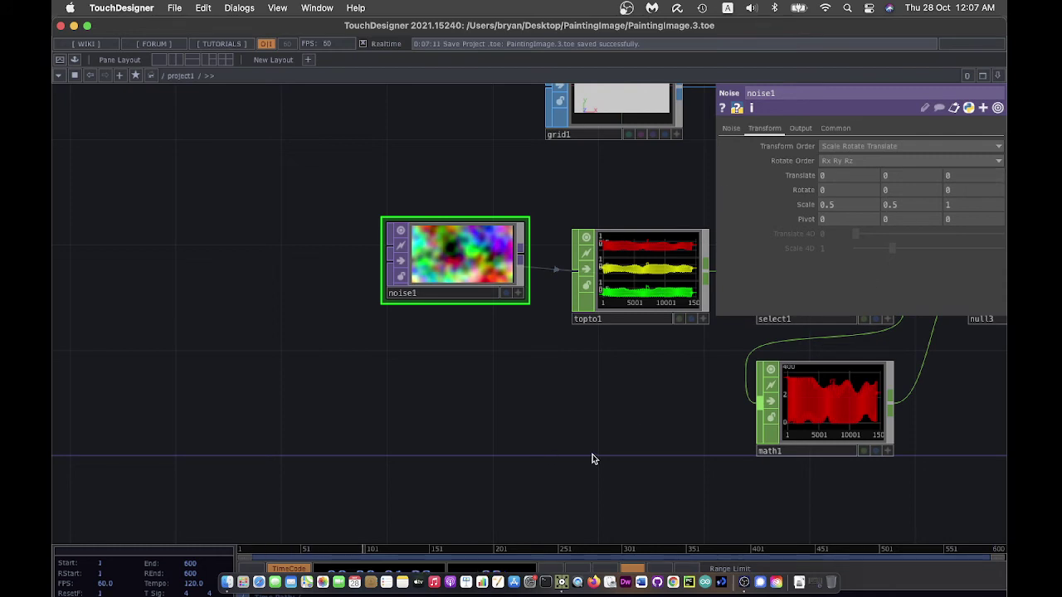
{"action": "left_click_drag", "start_coordinate": [676, 471], "coordinate": [558, 388]}
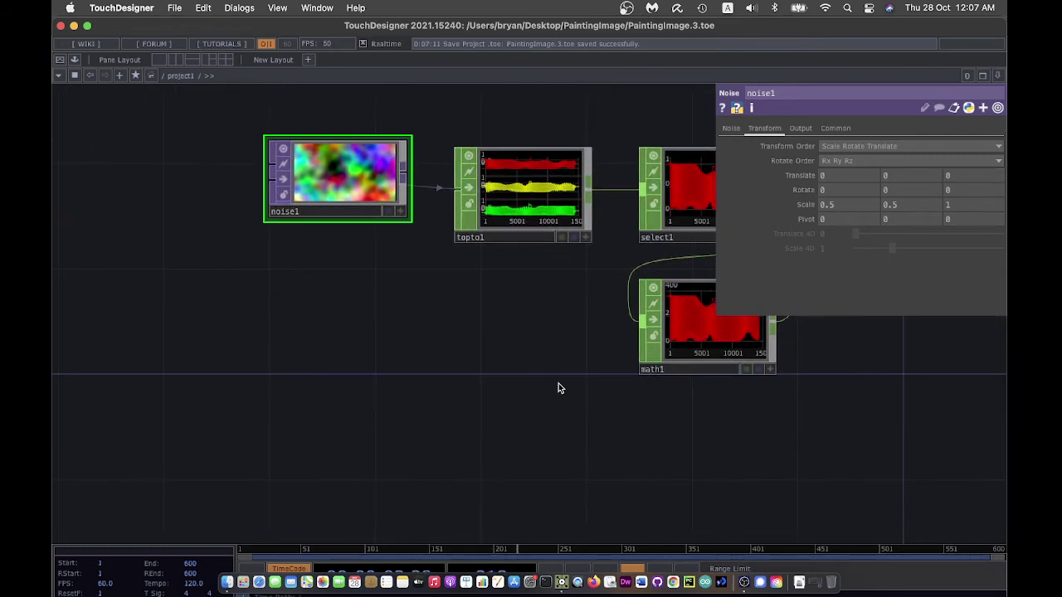
{"action": "key", "text": "Tab"}
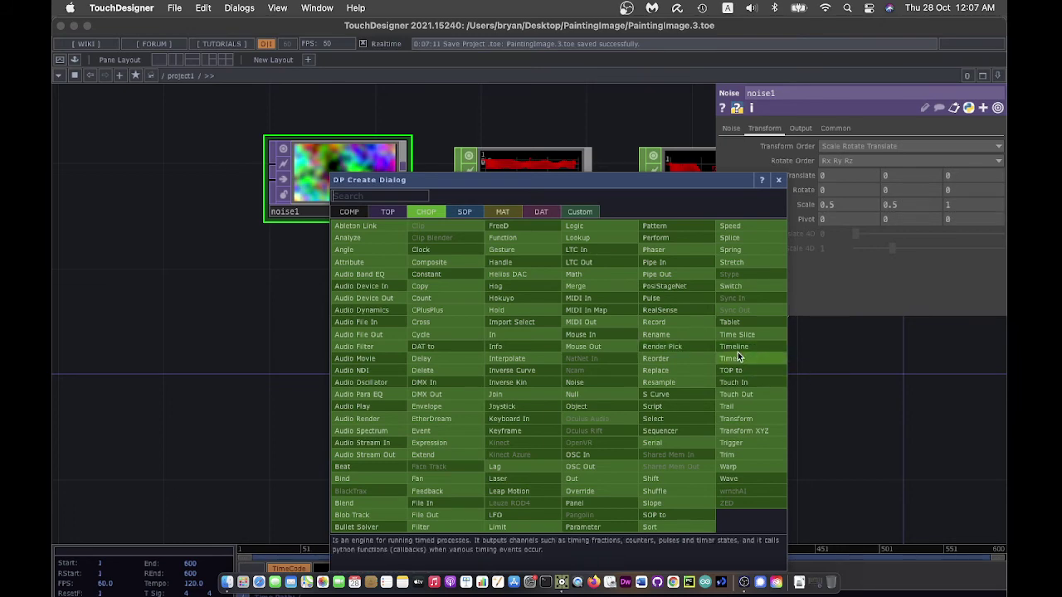
Step: Add a Timeline CHOP, timeline1, near noise1 with Absolute Second on and Frame off
{"action": "left_click", "coordinate": [733, 347]}
{"action": "left_click", "coordinate": [194, 346]}
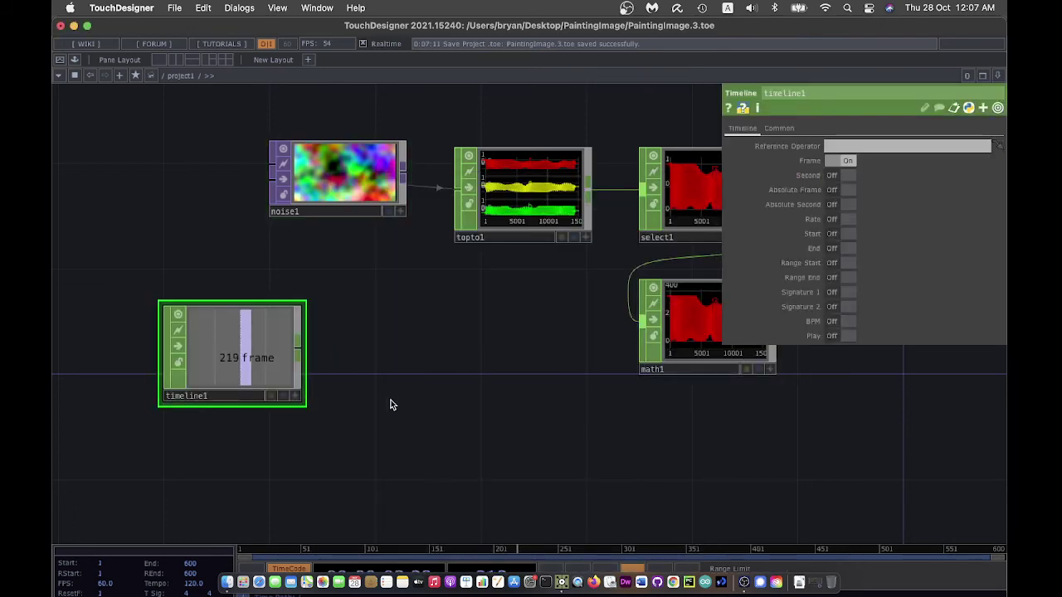
{"action": "left_click_drag", "start_coordinate": [391, 405], "coordinate": [434, 367]}
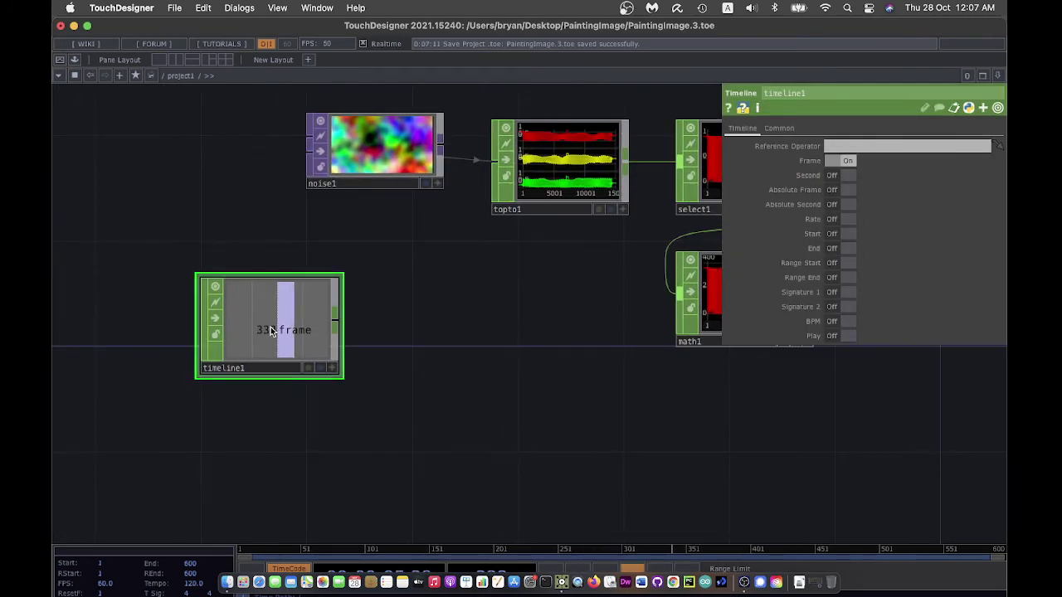
{"action": "left_click_drag", "start_coordinate": [275, 331], "coordinate": [223, 304]}
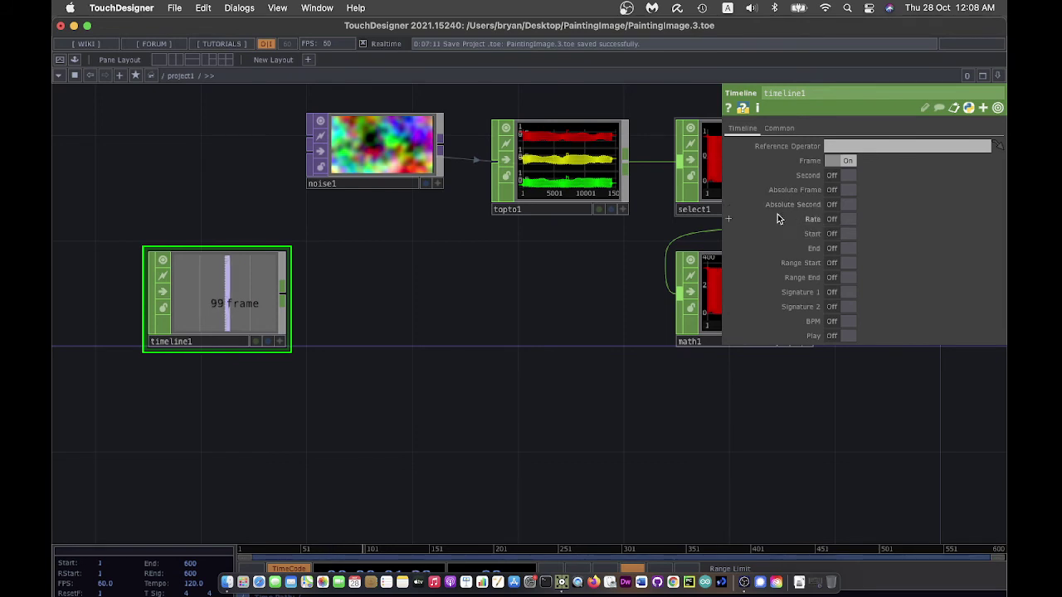
{"action": "left_click", "coordinate": [832, 205]}
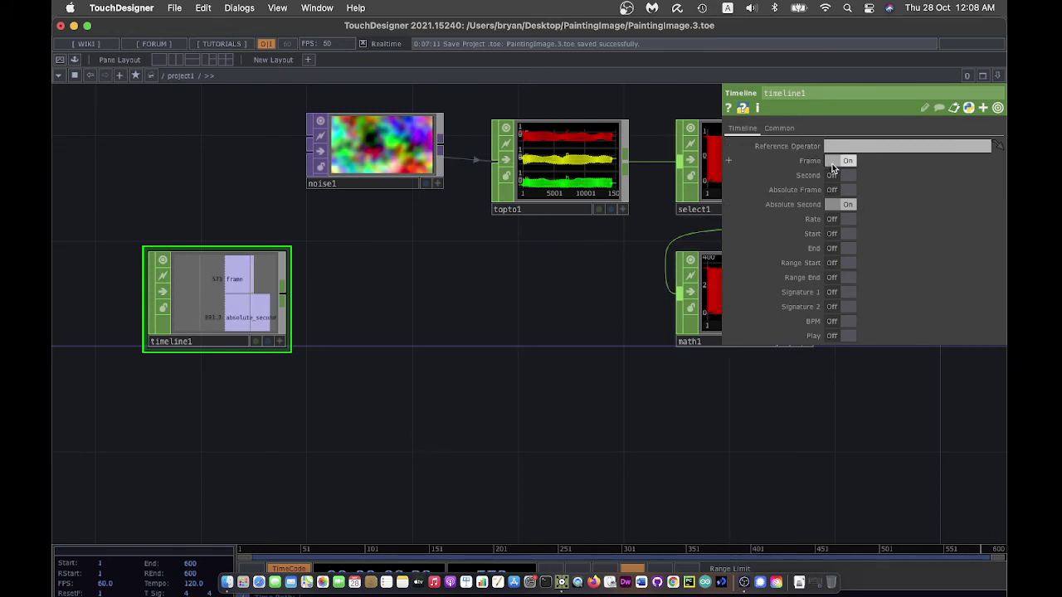
{"action": "left_click", "coordinate": [832, 162]}
{"action": "left_click_drag", "start_coordinate": [346, 395], "coordinate": [366, 376]}
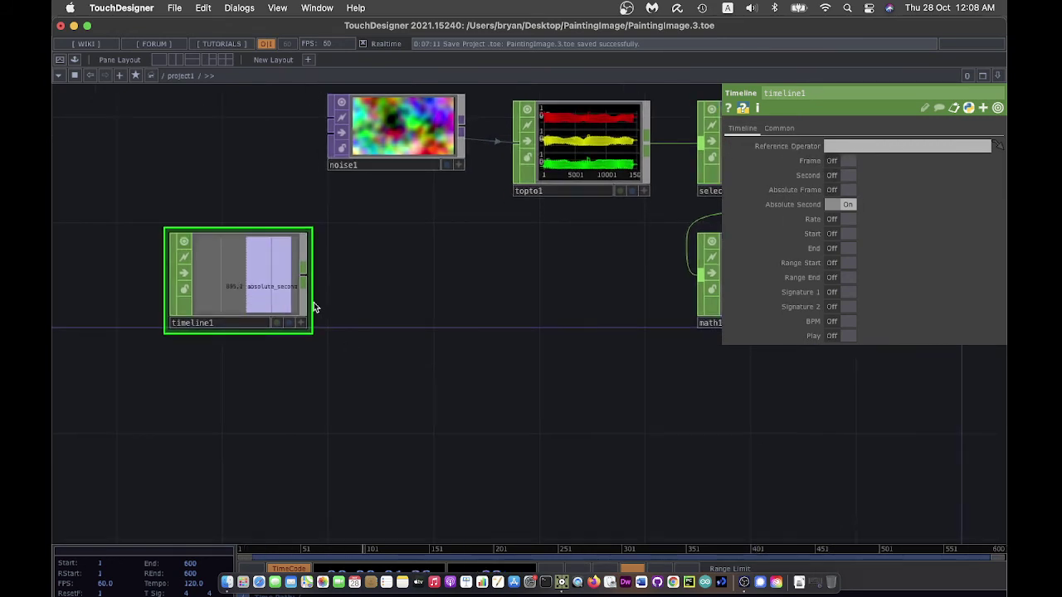
{"action": "right_click", "coordinate": [301, 276]}
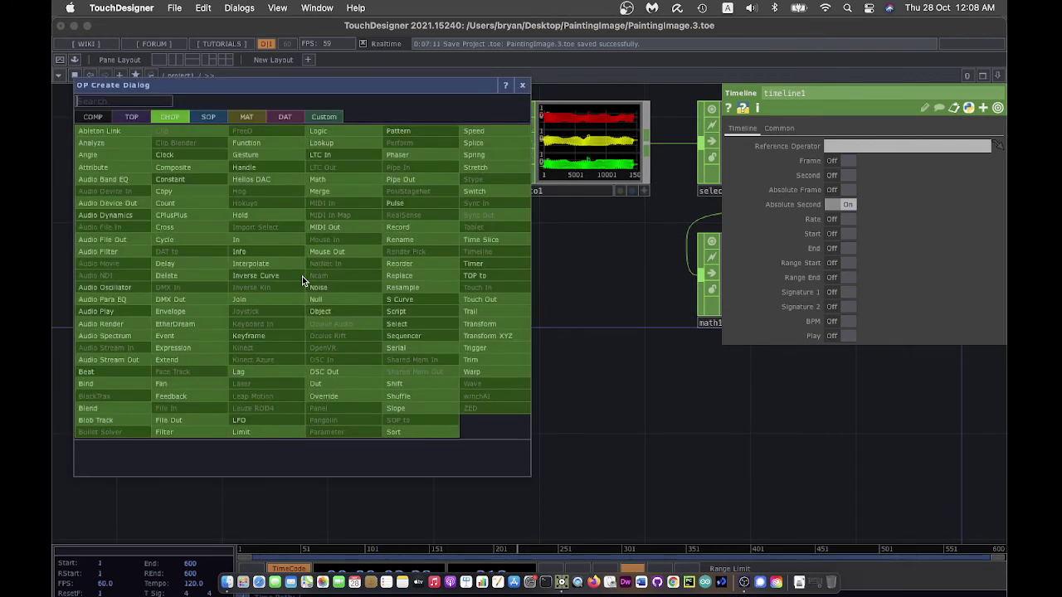
Step: Add a Math CHOP, math2, fed by timeline1 and set its Multiply to 0.1
{"action": "left_click", "coordinate": [332, 180]}
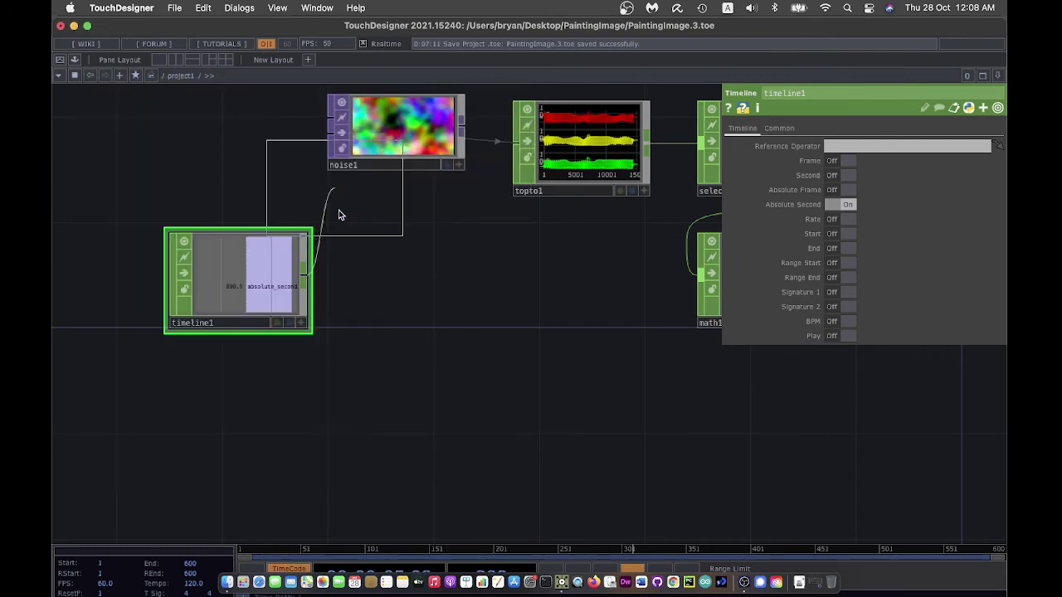
{"action": "left_click", "coordinate": [245, 424]}
{"action": "left_click_drag", "start_coordinate": [420, 450], "coordinate": [517, 420]}
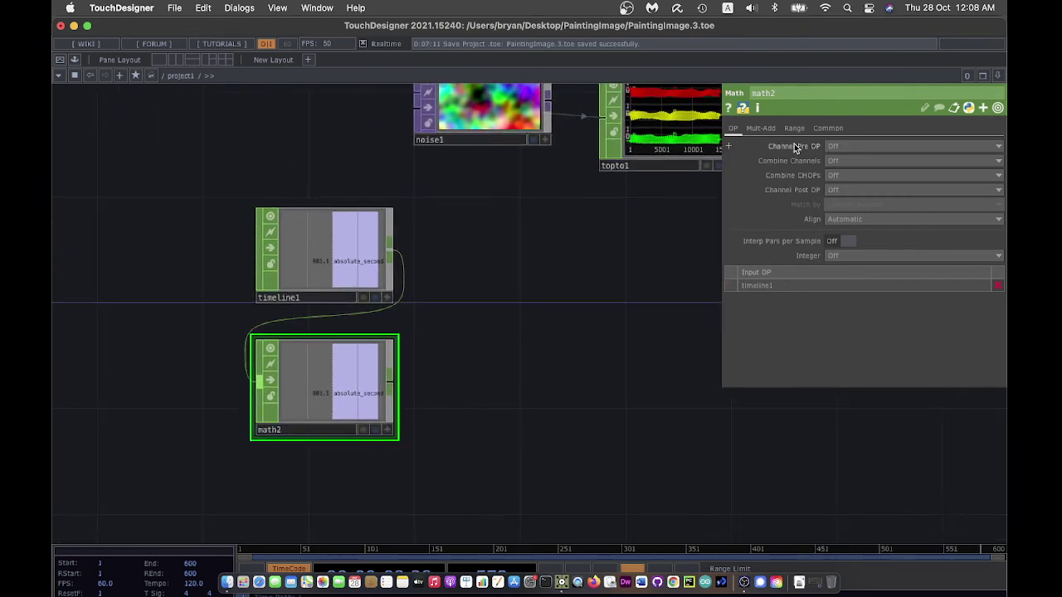
{"action": "left_click", "coordinate": [759, 130]}
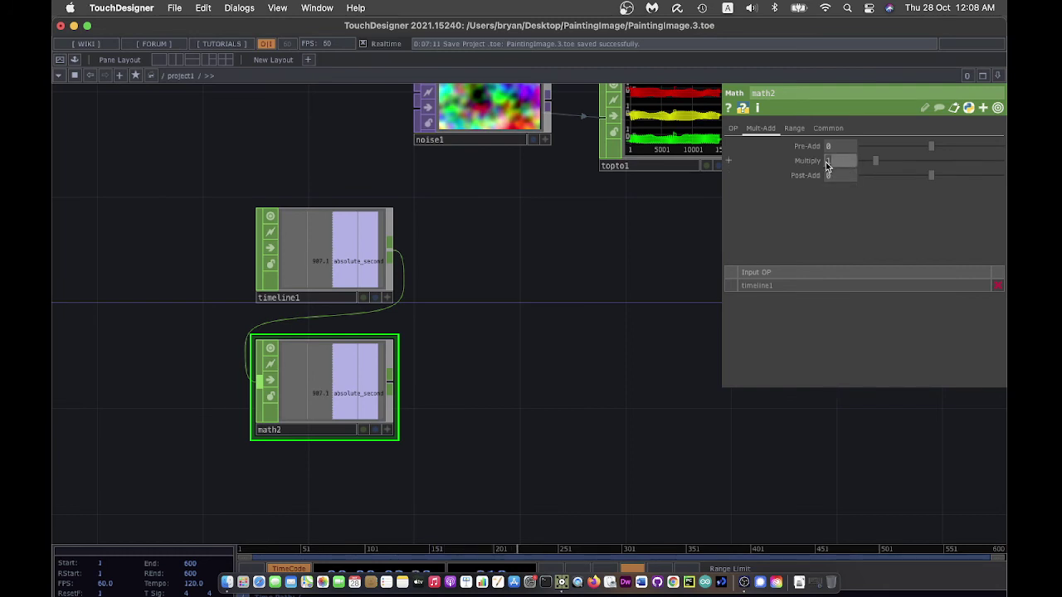
{"action": "type", "text": "0.1"}
{"action": "key", "text": "Return"}
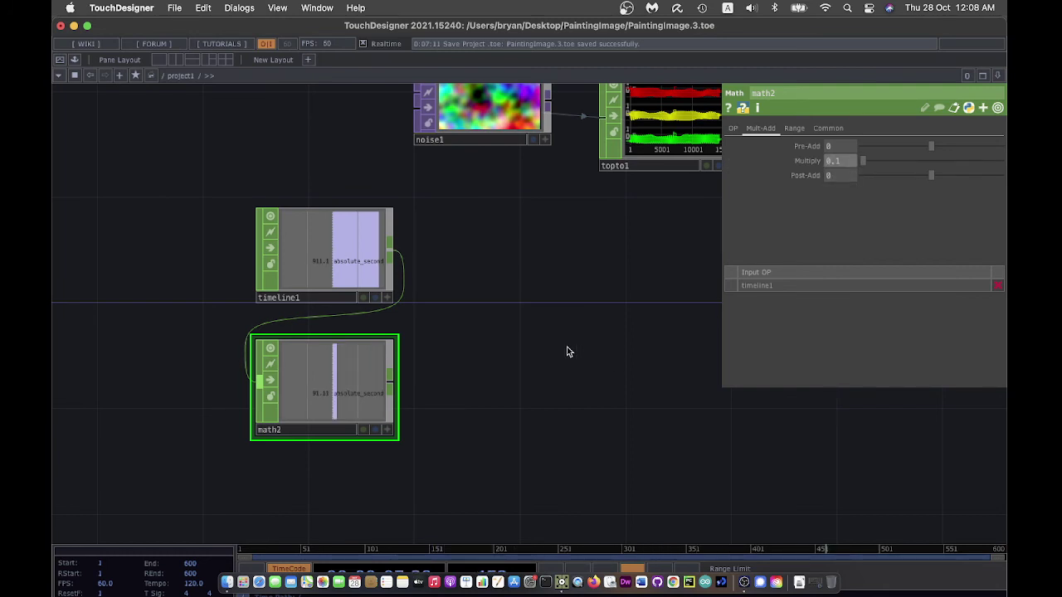
Step: Make math2's viewer active and bring up noise1's Transform parameters
{"action": "left_click_drag", "start_coordinate": [587, 282], "coordinate": [466, 340]}
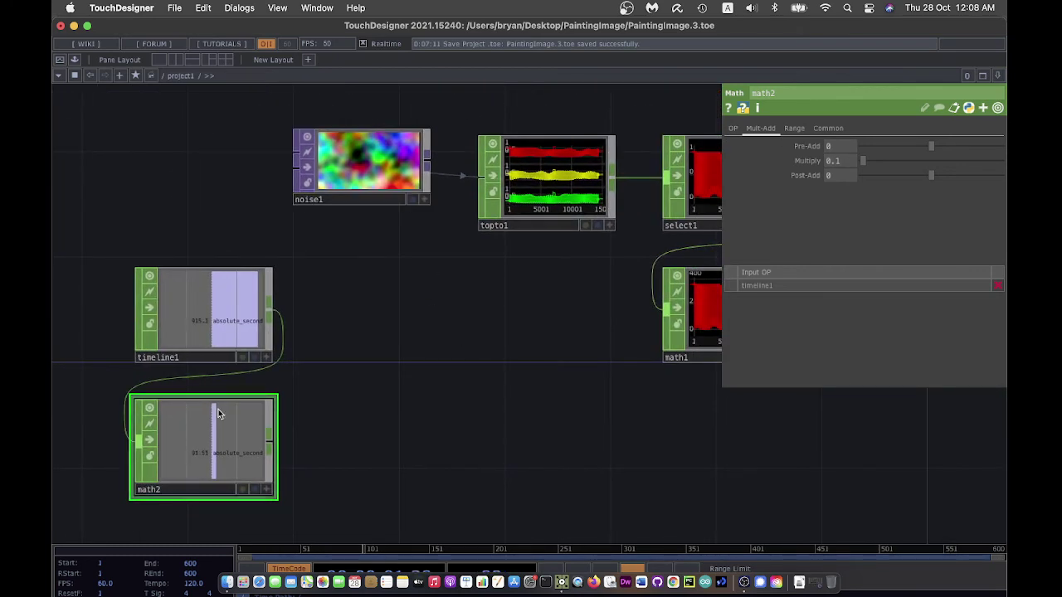
{"action": "left_click", "coordinate": [266, 489]}
{"action": "left_click", "coordinate": [390, 156]}
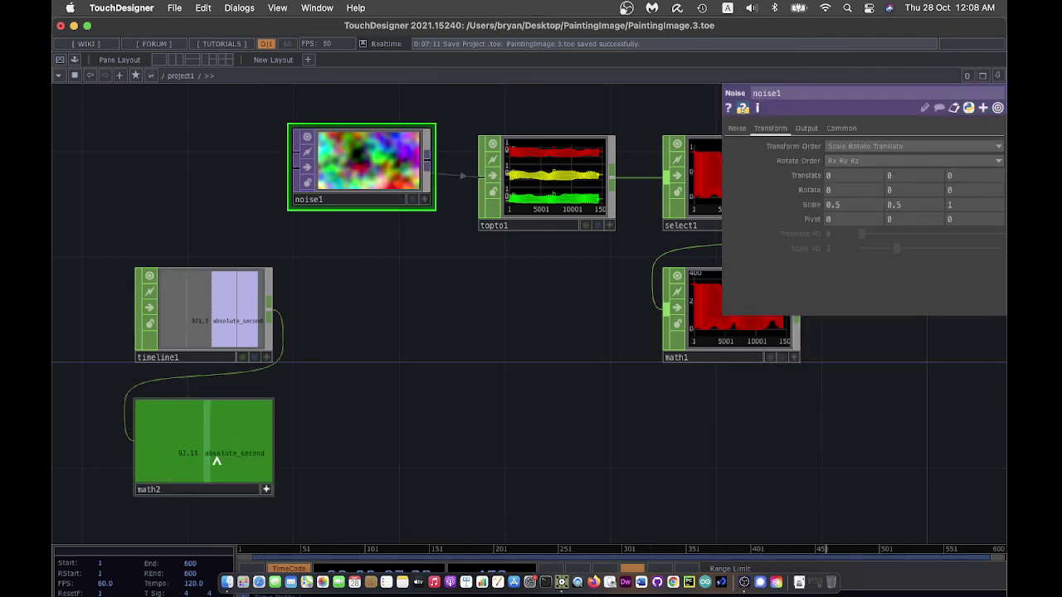
Step: Export math2's absolute_second channel to noise1's Translate Z, briefly previewing noise1 as background
{"action": "left_click_drag", "start_coordinate": [186, 457], "coordinate": [968, 172]}
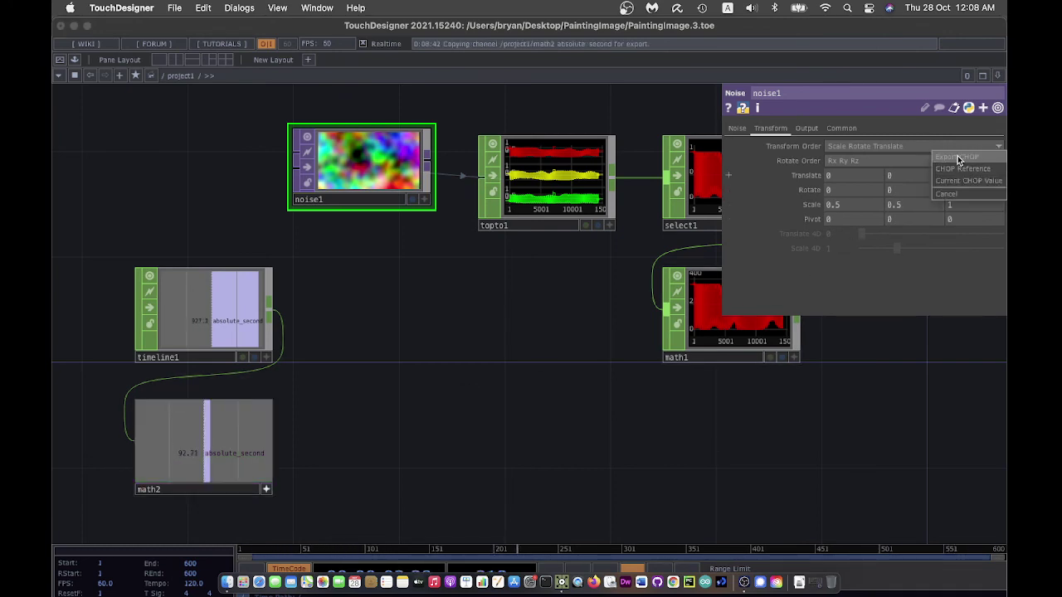
{"action": "left_click", "coordinate": [959, 156]}
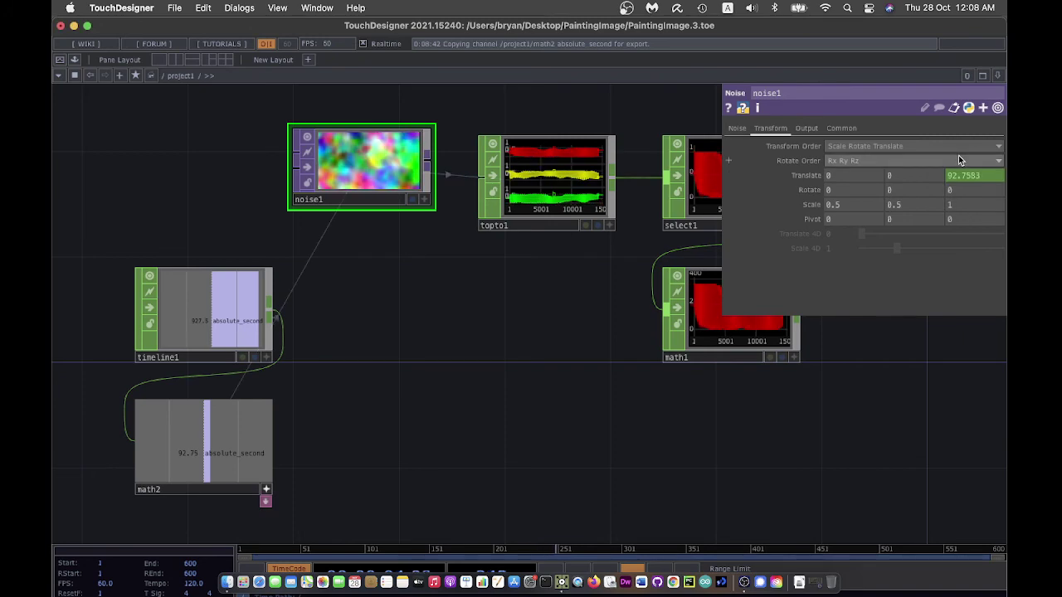
{"action": "left_click", "coordinate": [413, 200]}
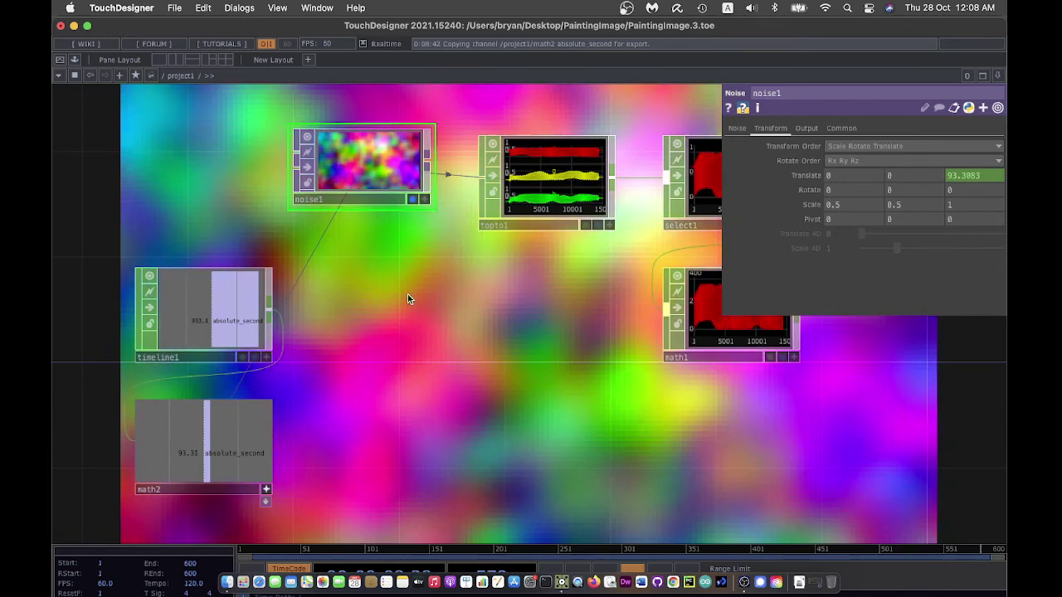
{"action": "left_click", "coordinate": [412, 199]}
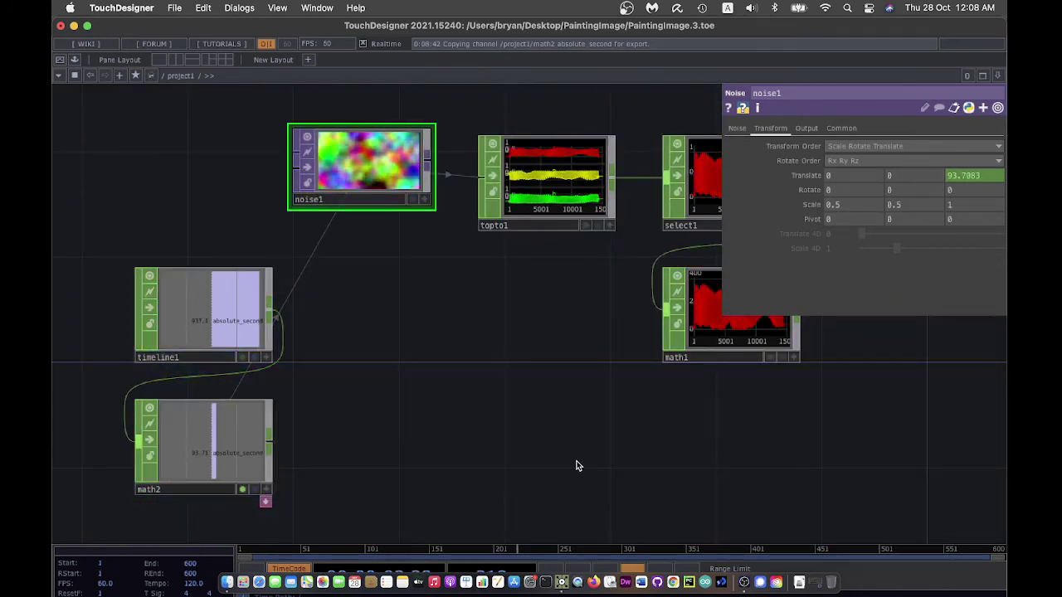
{"action": "scroll", "coordinate": [579, 464], "scroll_direction": "right", "scroll_amount": 5}
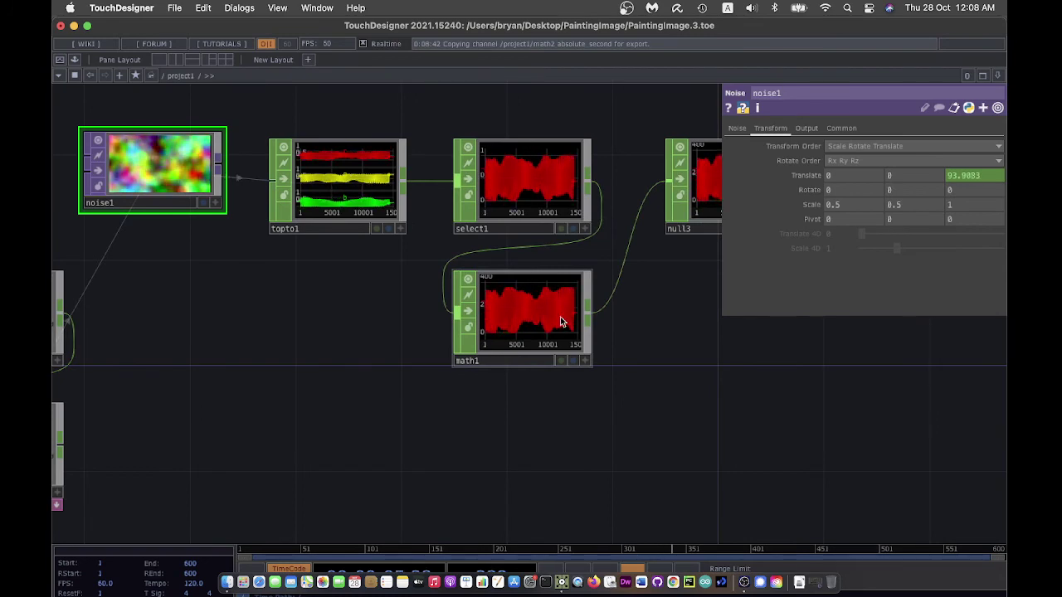
{"action": "scroll", "coordinate": [842, 441], "scroll_direction": "right", "scroll_amount": 1}
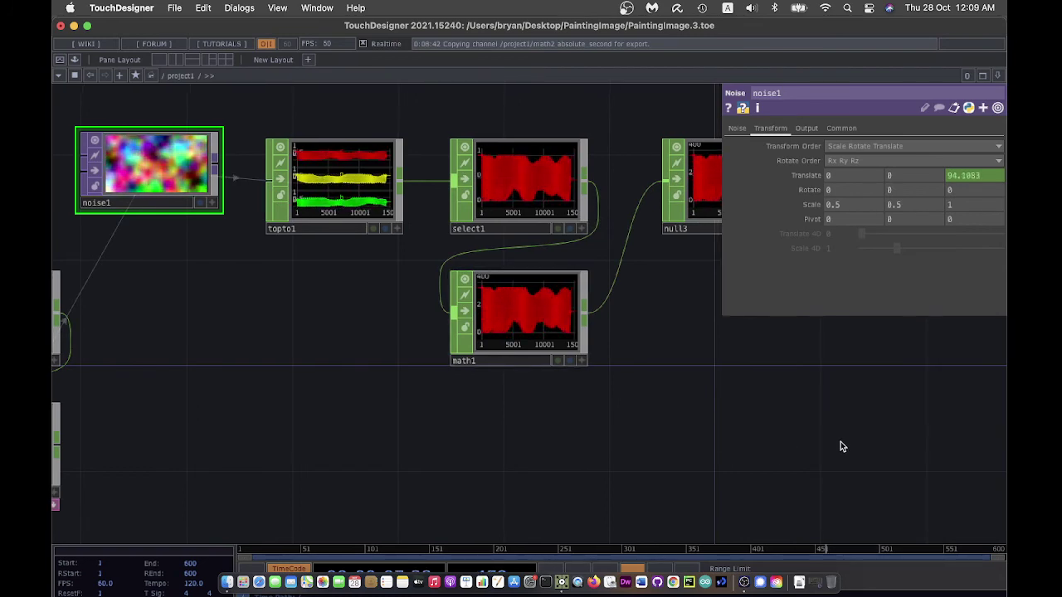
{"action": "left_click_drag", "start_coordinate": [840, 447], "coordinate": [625, 466]}
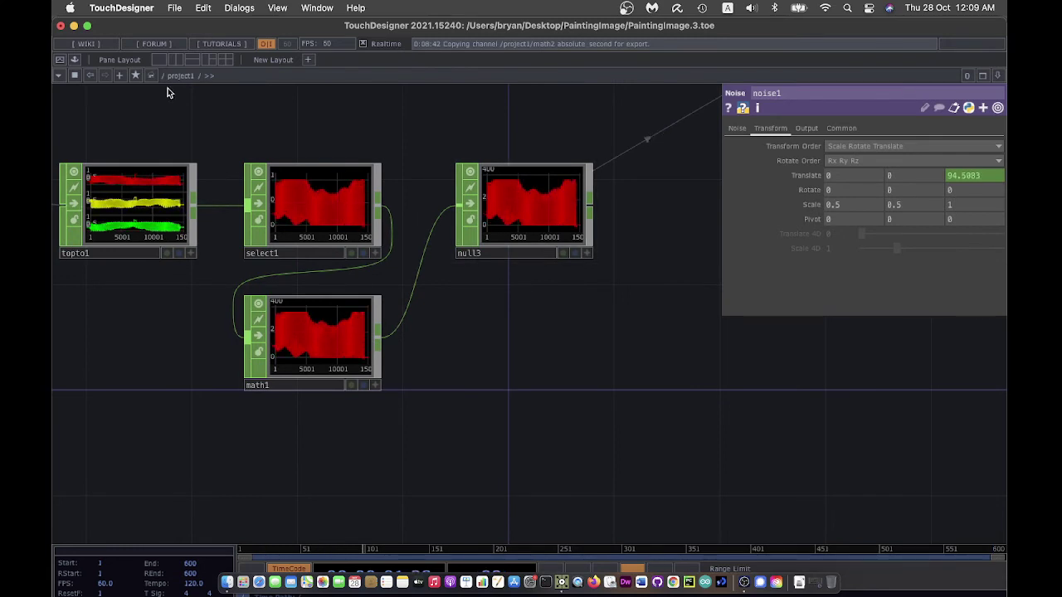
Step: Save as PaintingImage.4.toe, preview the output full-screen, then select math2
{"action": "left_click", "coordinate": [174, 8]}
{"action": "left_click", "coordinate": [191, 113]}
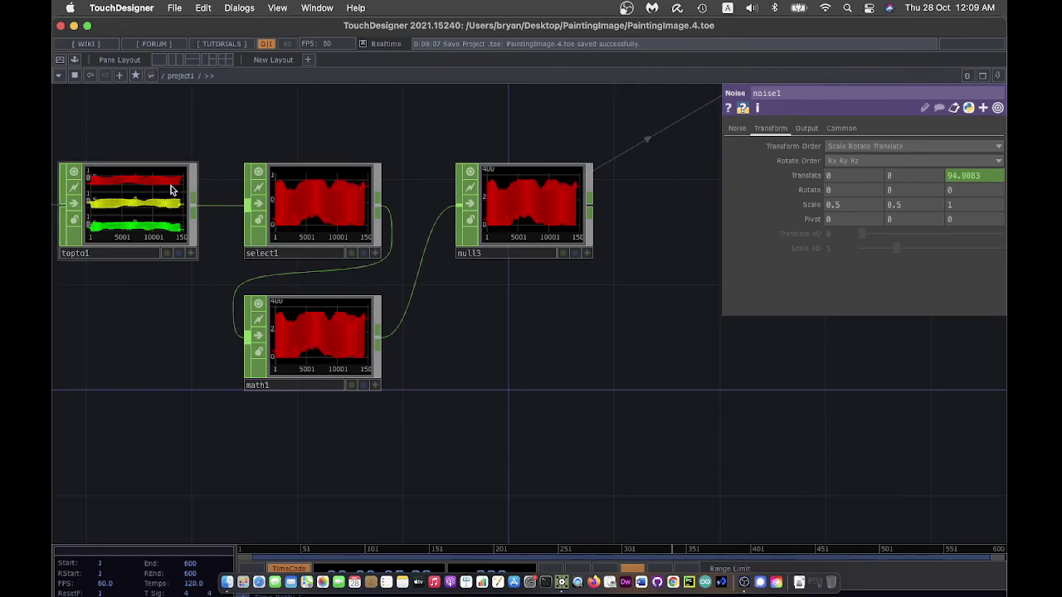
{"action": "key", "text": "F1"}
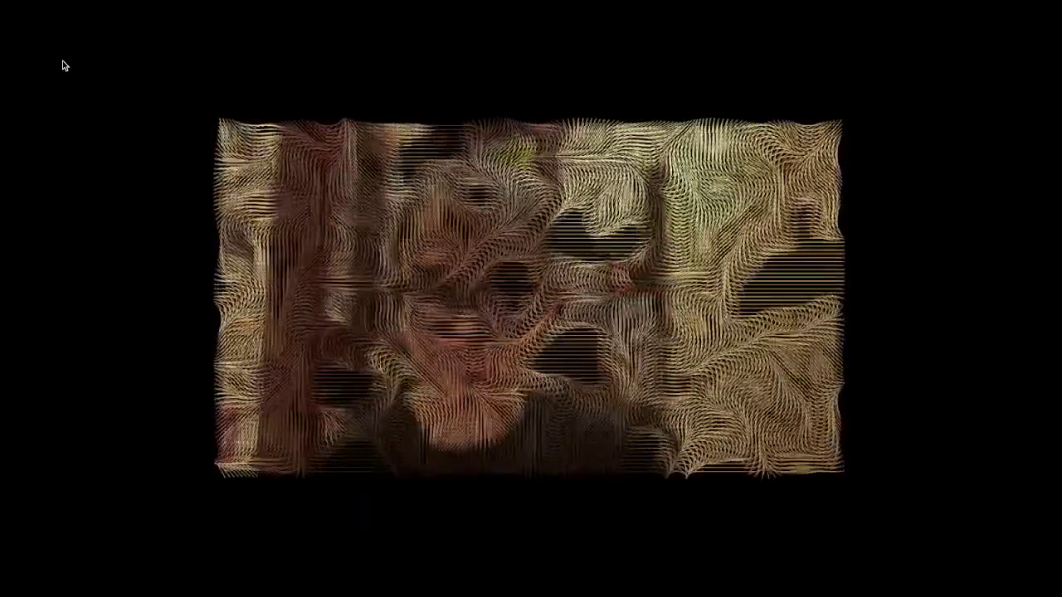
{"action": "key", "text": "Escape"}
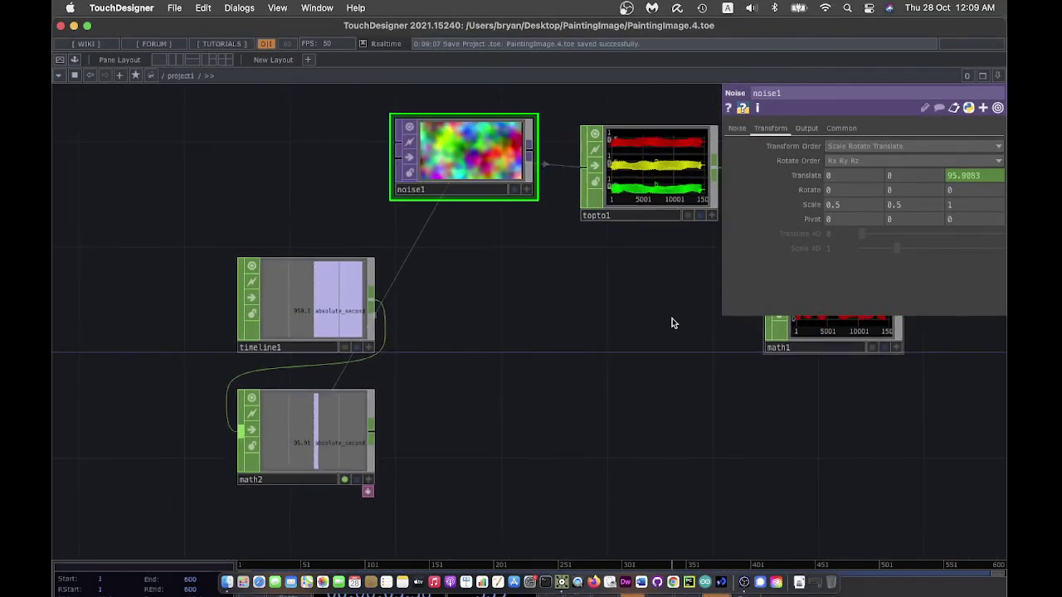
{"action": "left_click", "coordinate": [322, 437]}
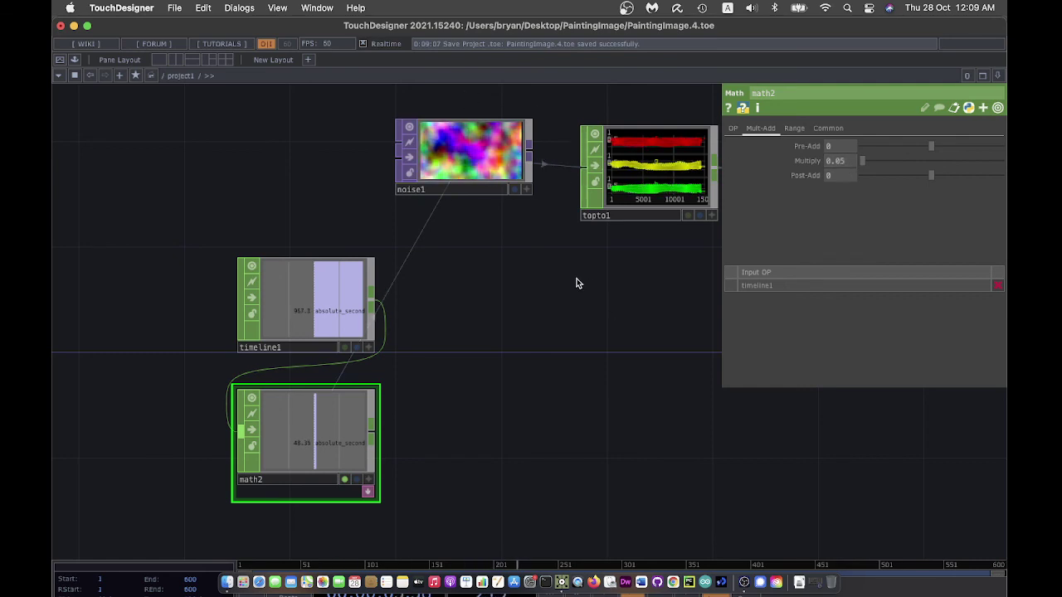
Step: Fit the whole network, save as PaintingImage.5.toe, and show the painting in Perform mode
{"action": "key", "text": "h"}
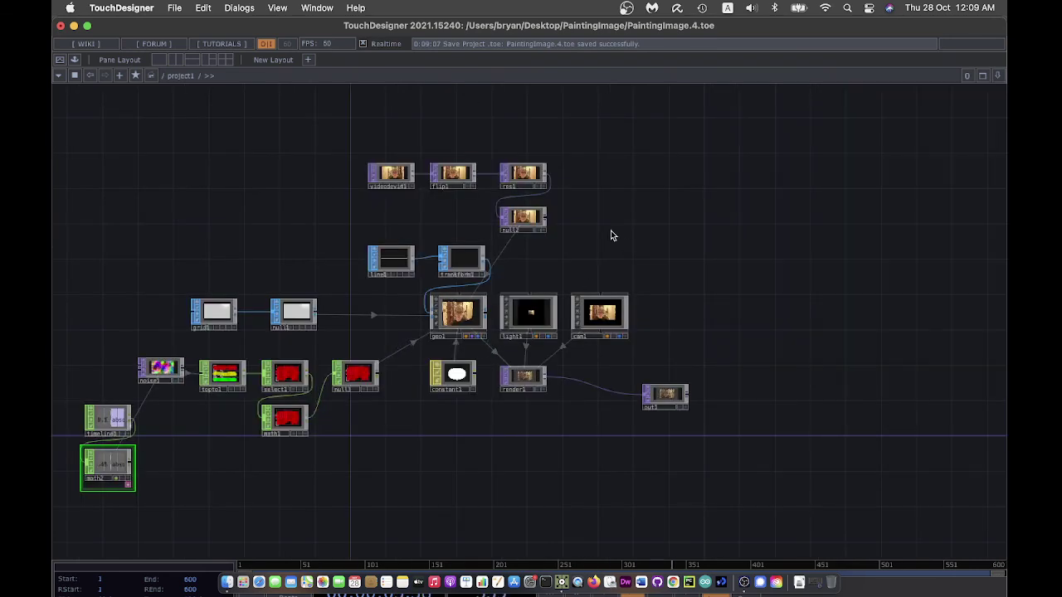
{"action": "key", "text": "p"}
{"action": "key", "text": "h"}
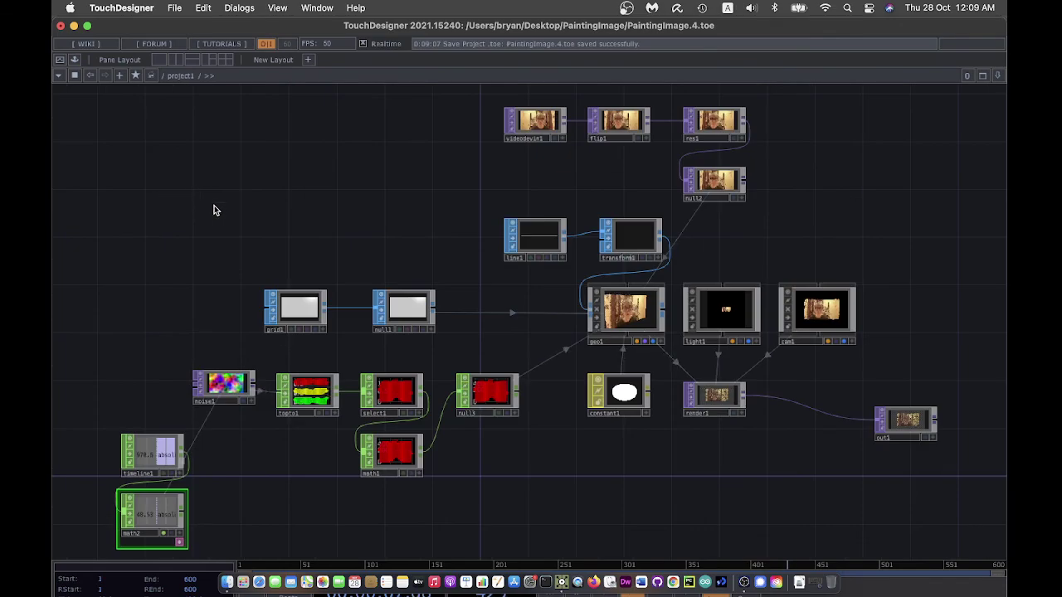
{"action": "left_click", "coordinate": [175, 8]}
{"action": "left_click", "coordinate": [177, 116]}
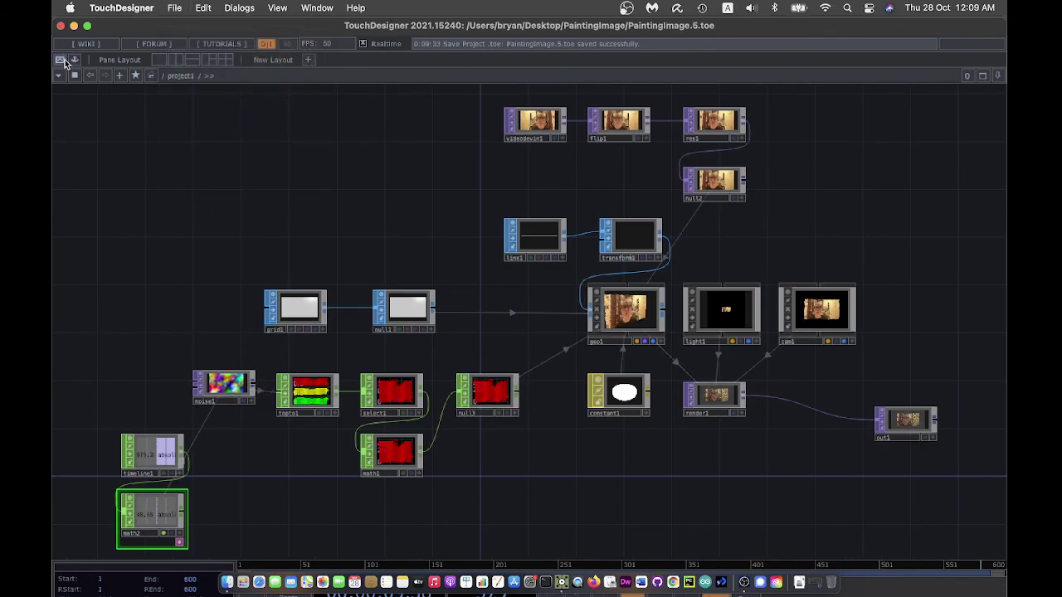
{"action": "left_click", "coordinate": [60, 61]}
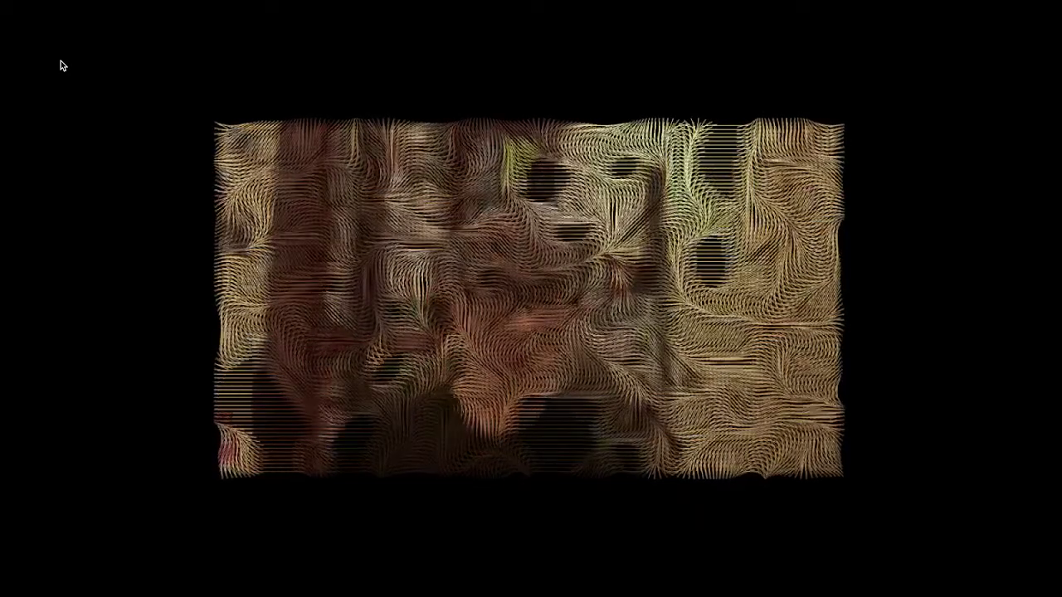